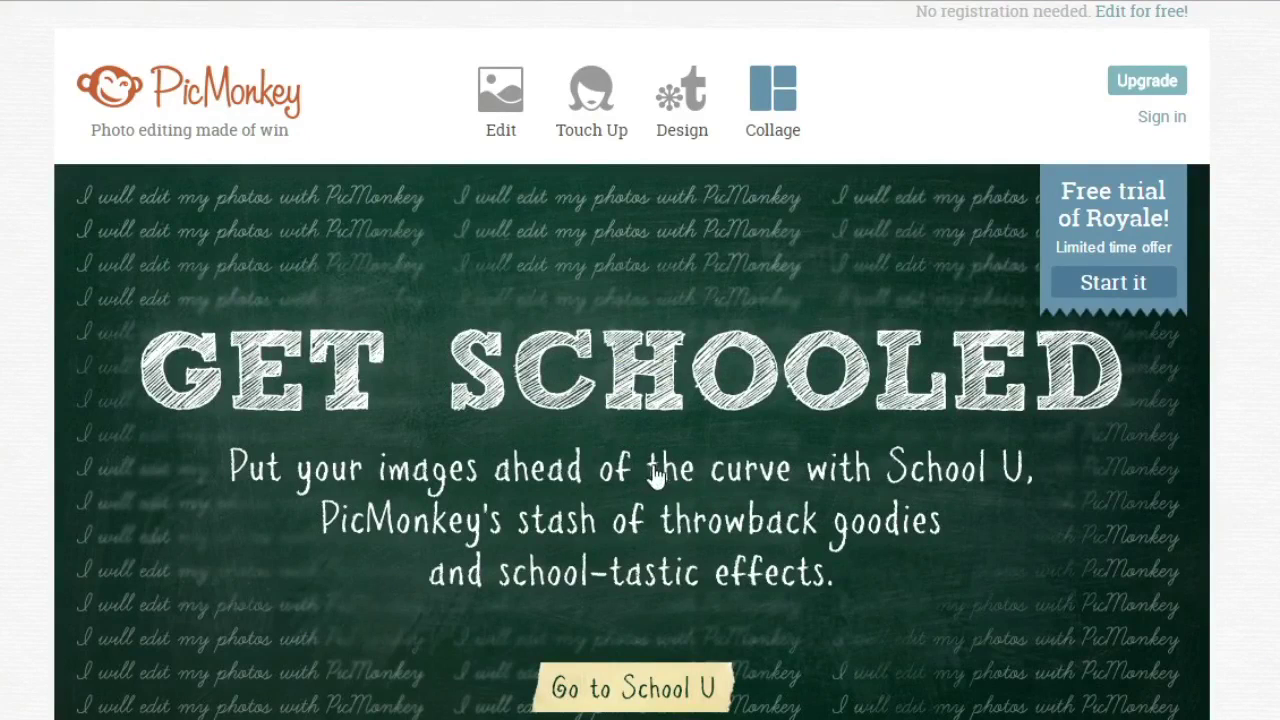
Reveal PicMonkey's Design canvas choices (Square, Facebook cover, 4 × 6, 5 × 7, 8 × 10, Custom).
mouse_move(678, 120)
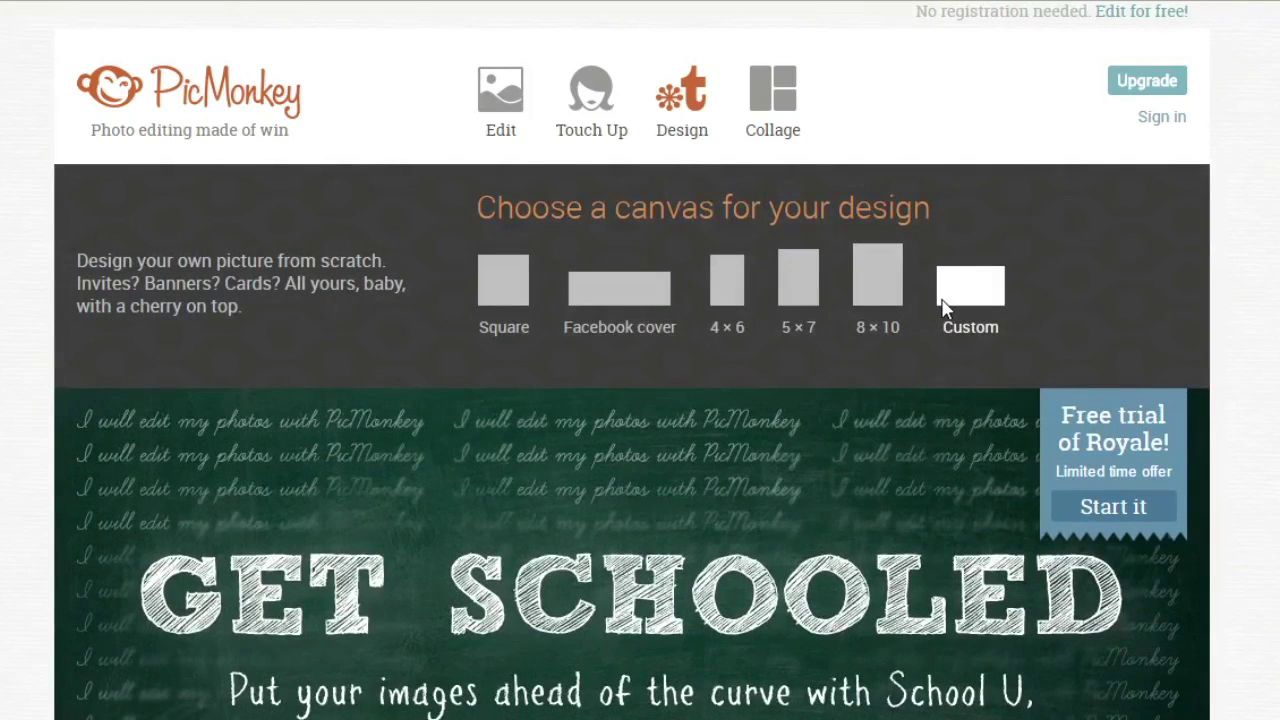
Create a custom PicMonkey canvas of 1280 × 720 pixels.
click(940, 300)
click(549, 270)
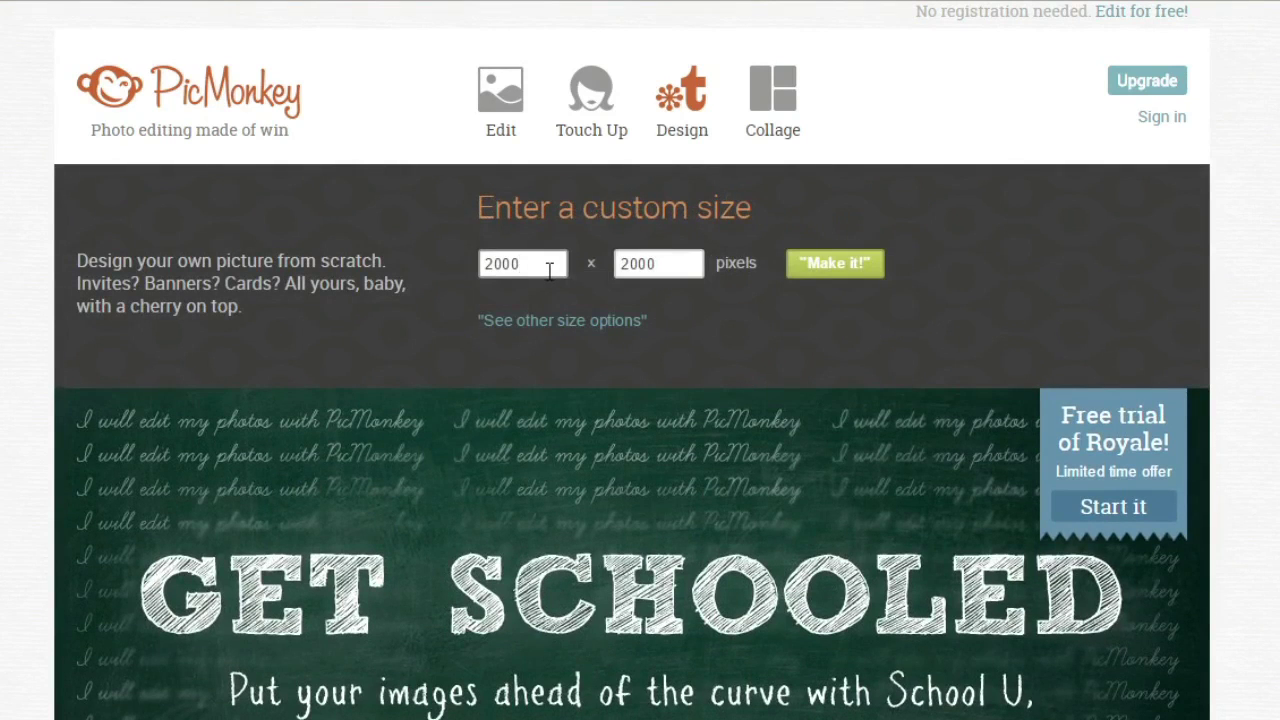
key(BackSpace)
key(BackSpace)
key(BackSpace)
key(BackSpace)
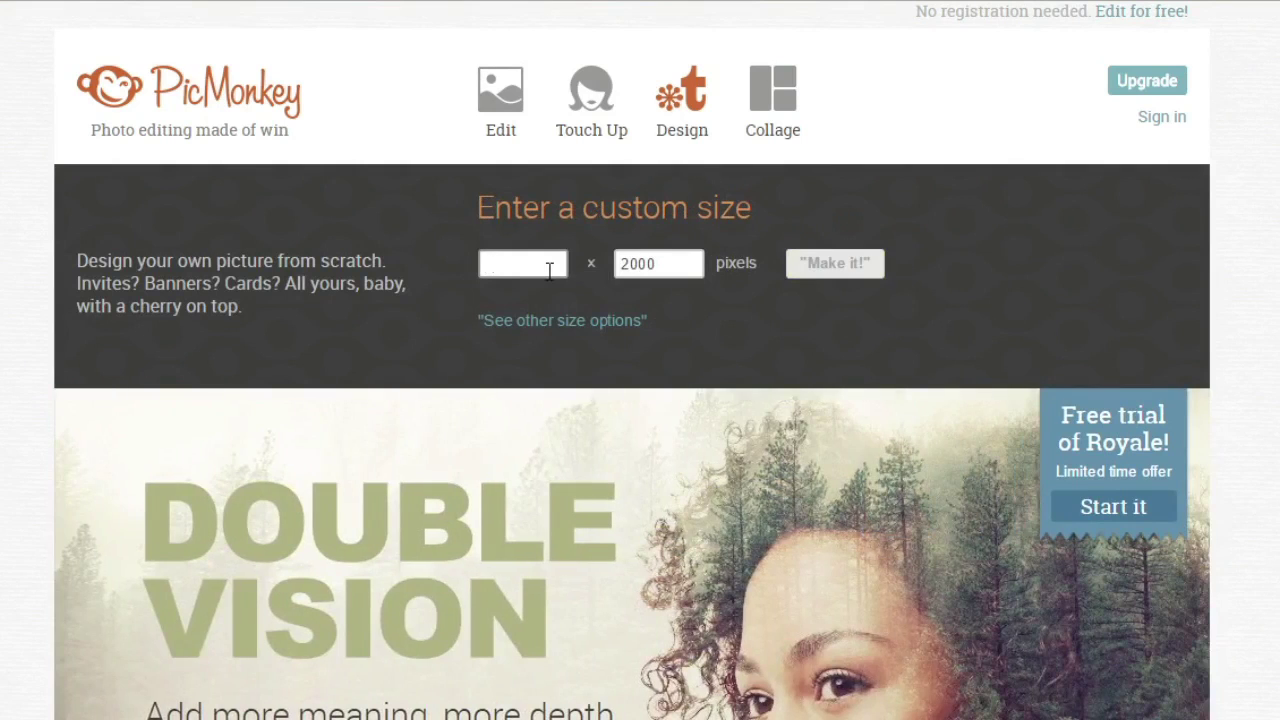
text(1280)
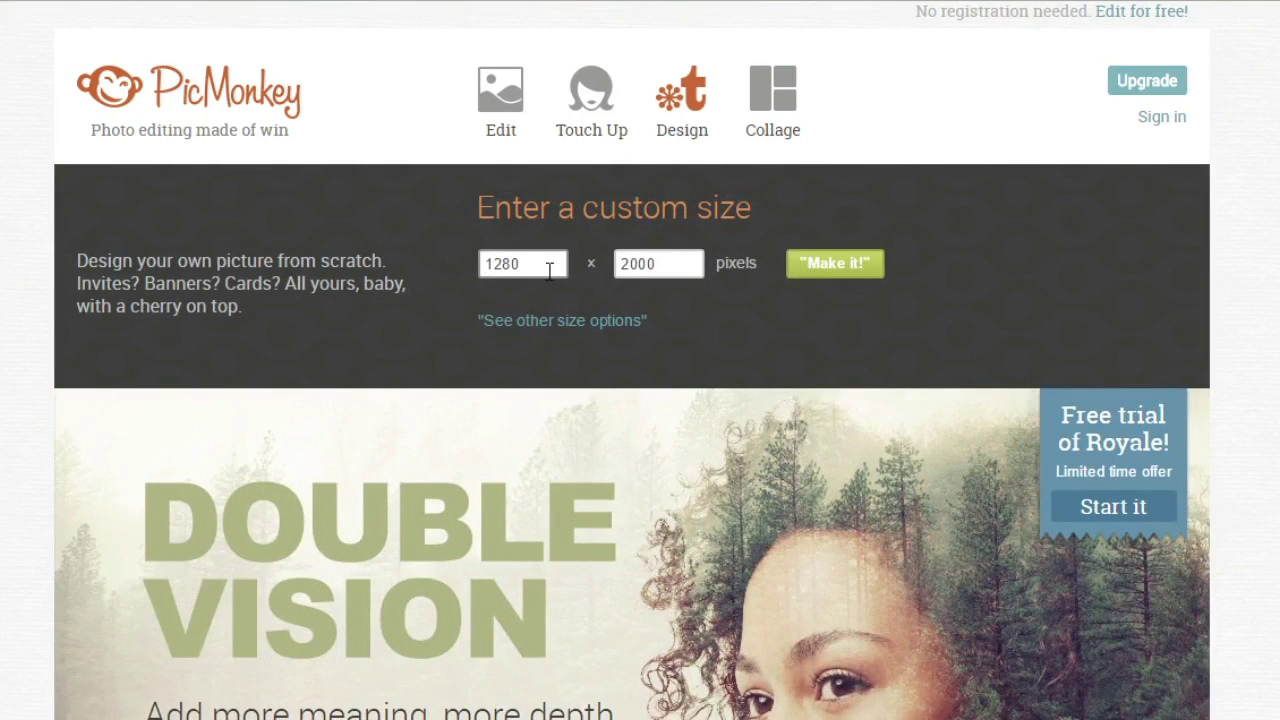
click(666, 272)
key(BackSpace)
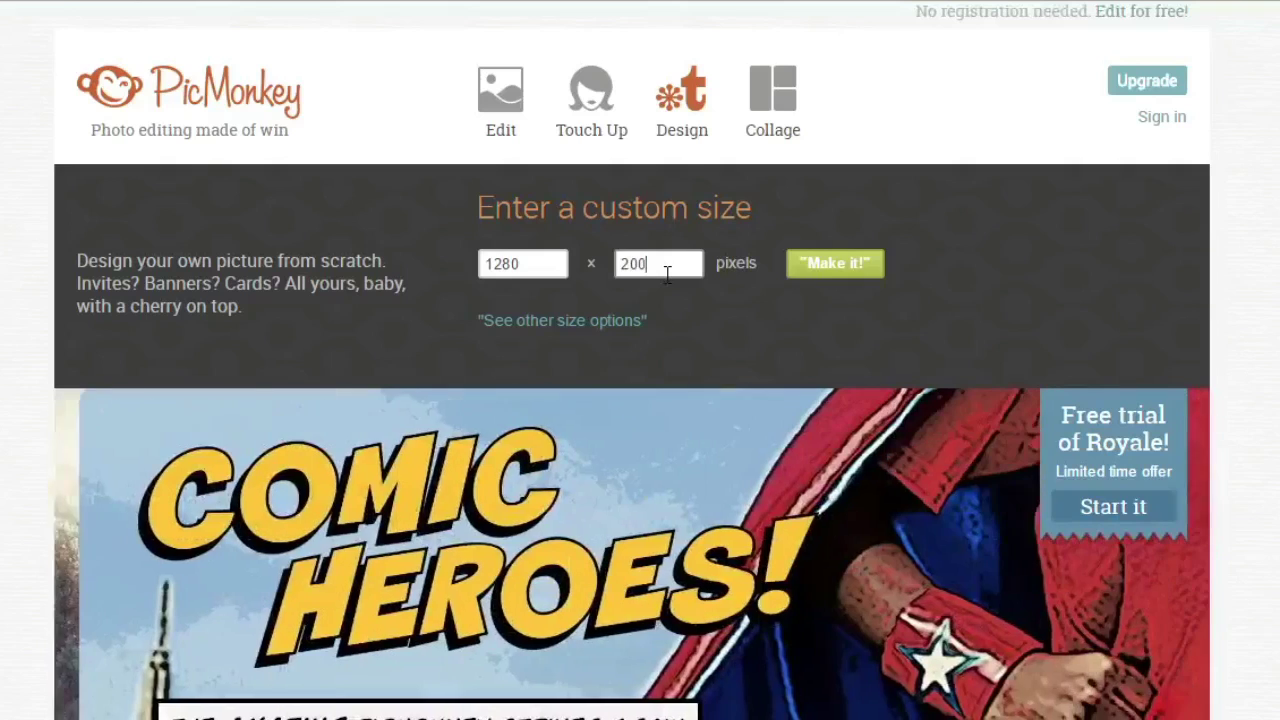
key(BackSpace)
key(BackSpace)
key(BackSpace)
text(7)
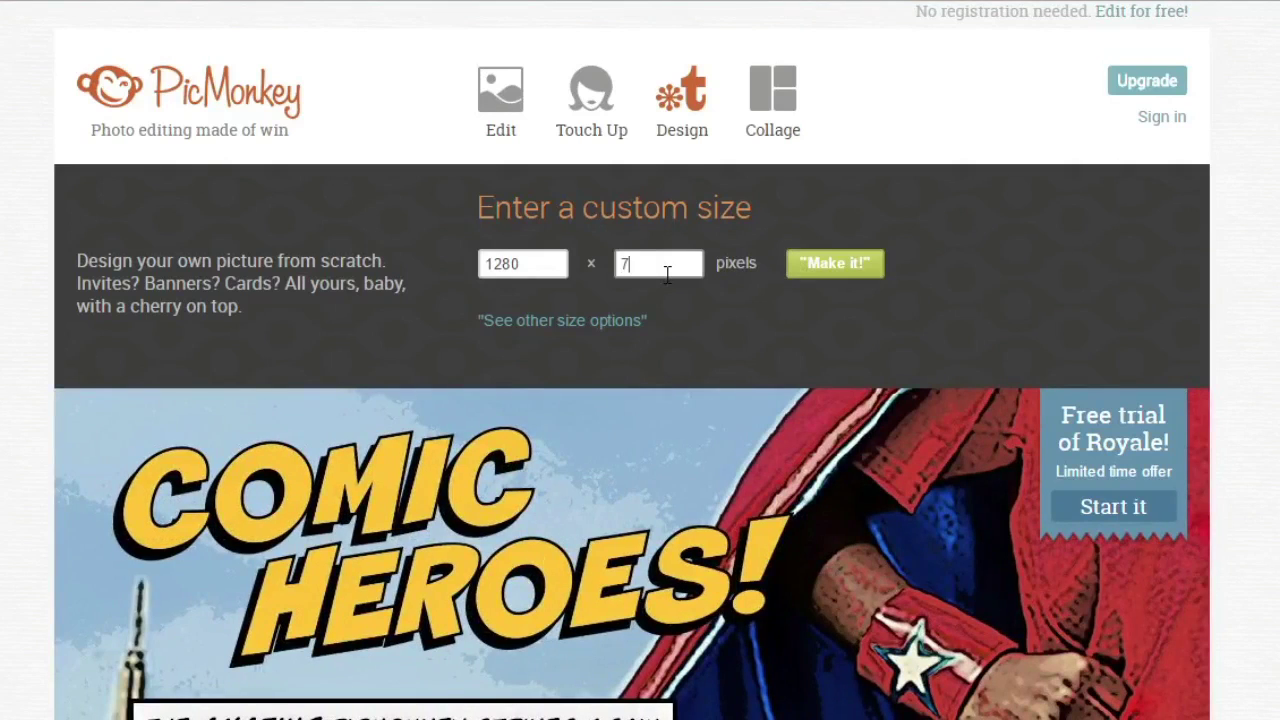
text(20)
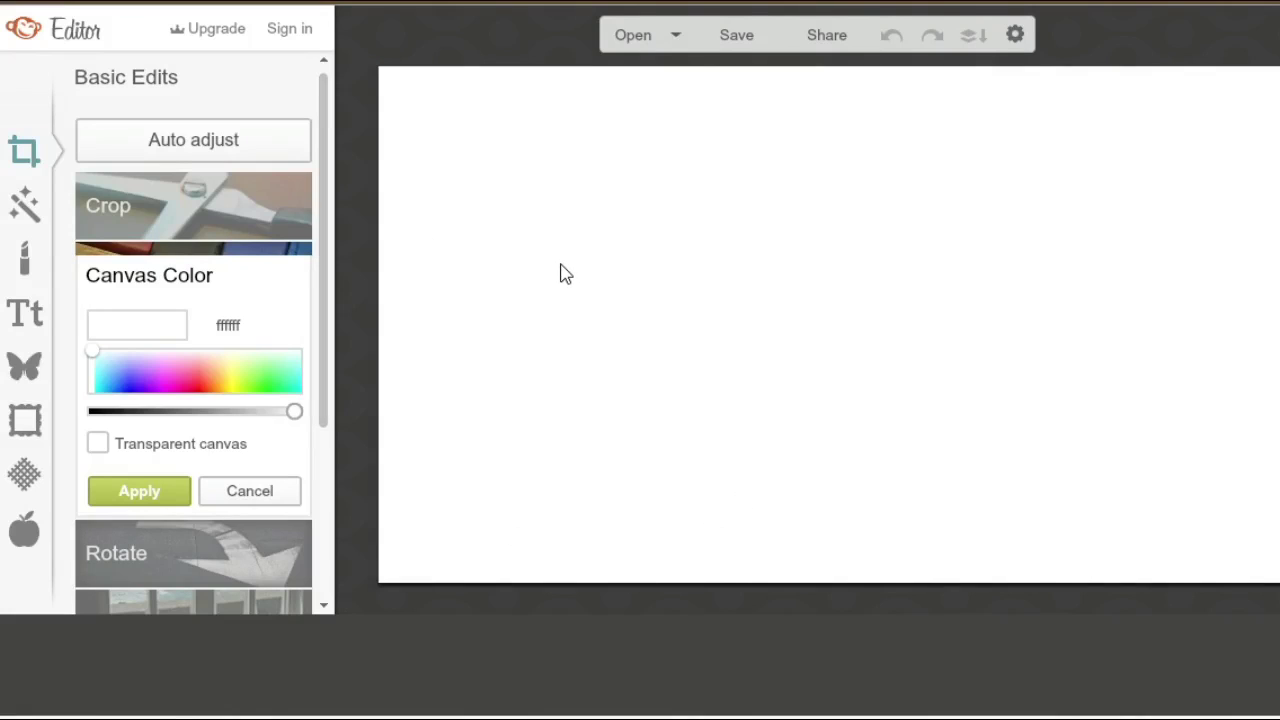
Try magenta, pink, lilac and deep purple canvas colours with the spectrum and brightness slider.
click(162, 375)
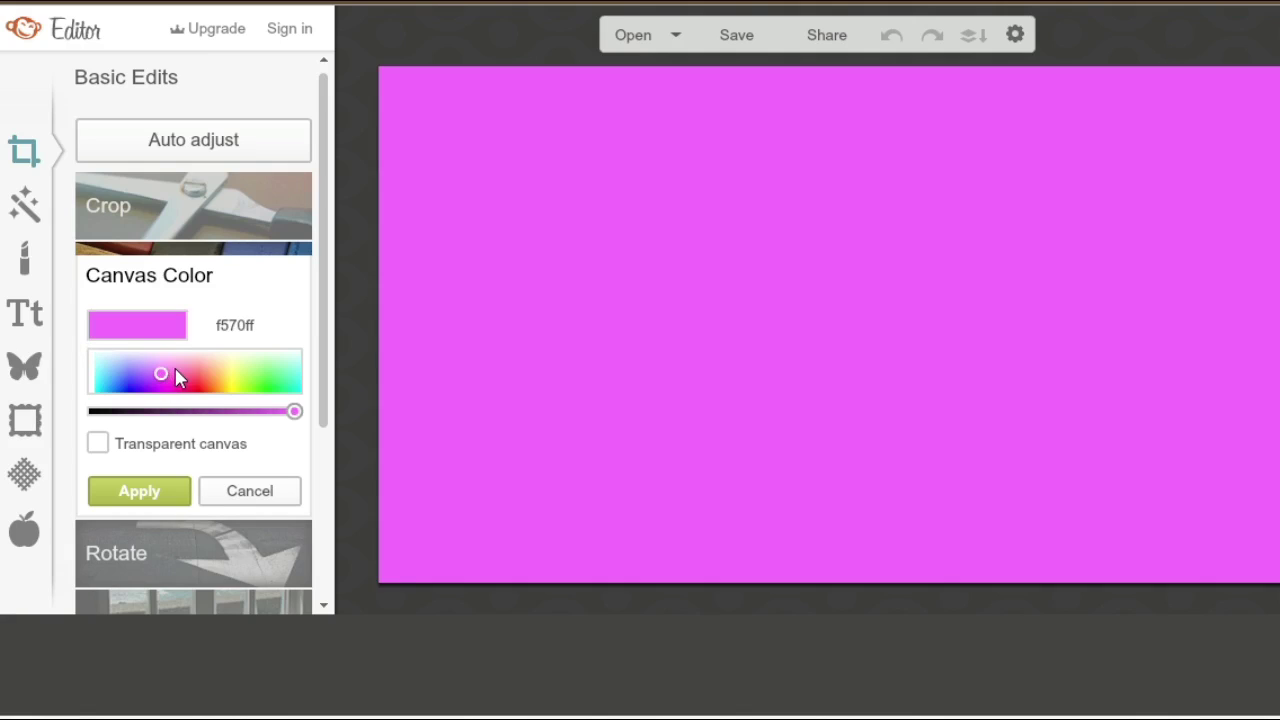
click(175, 372)
click(181, 357)
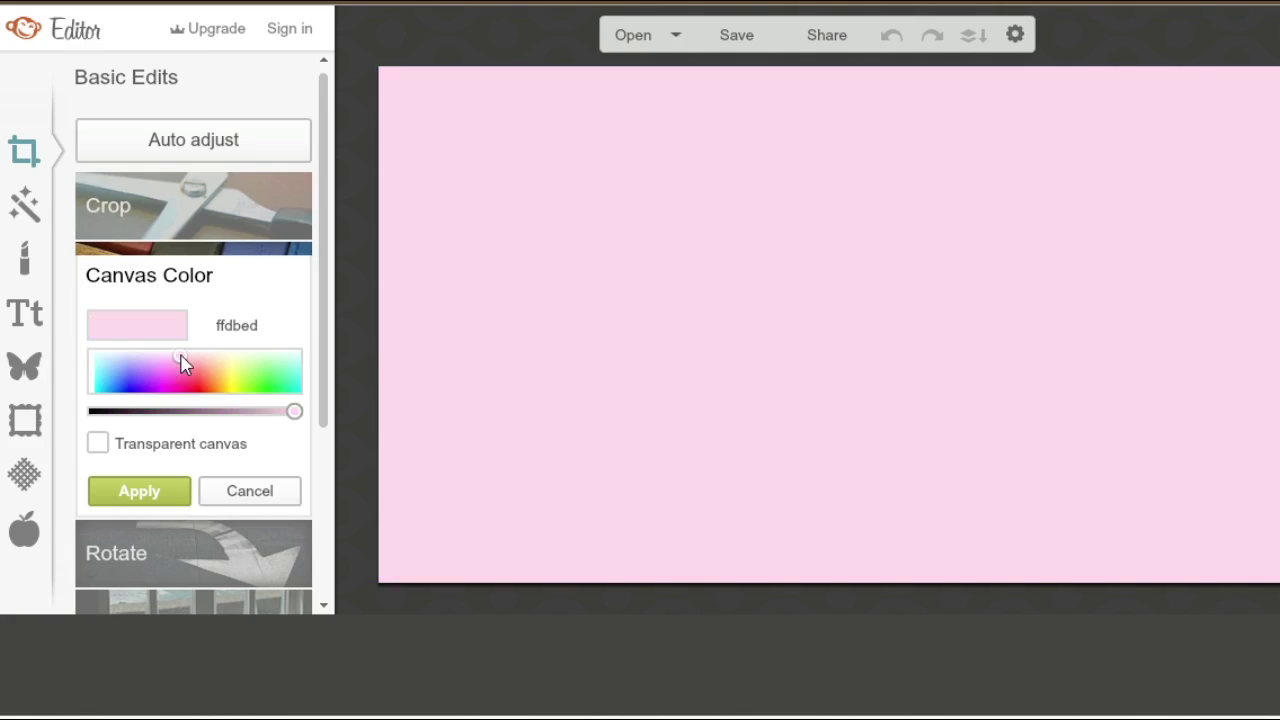
click(188, 361)
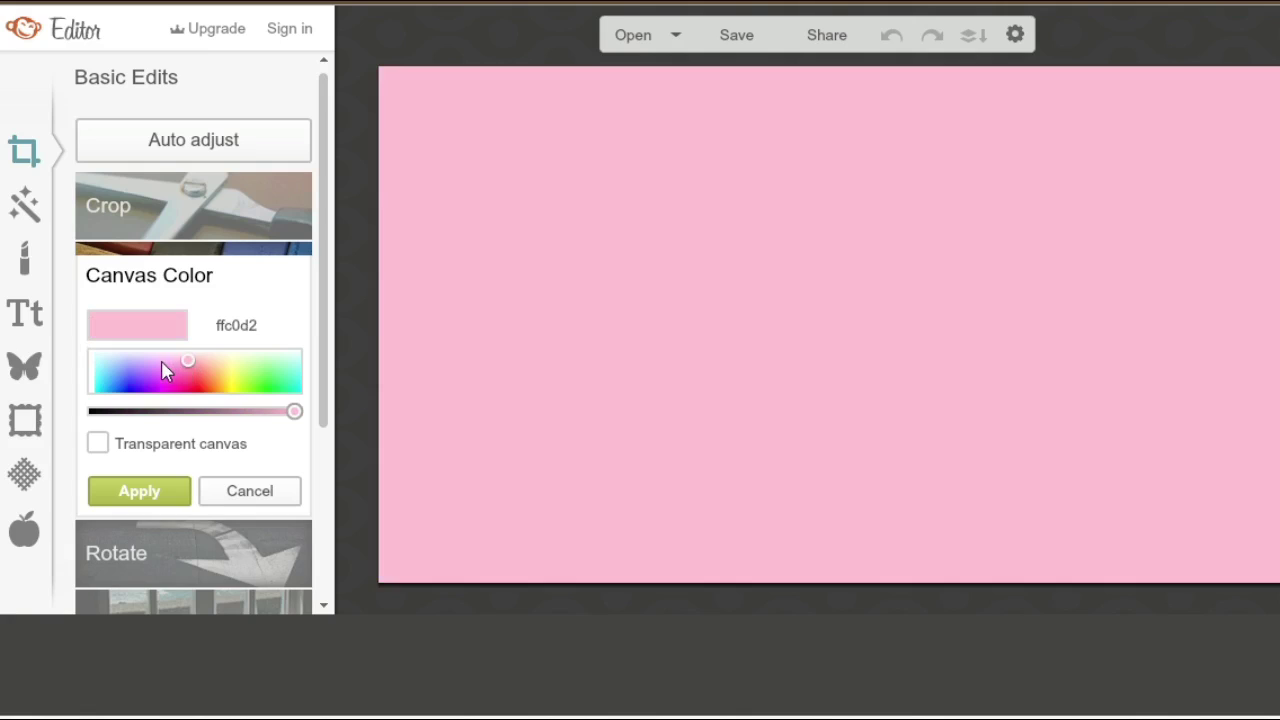
click(154, 366)
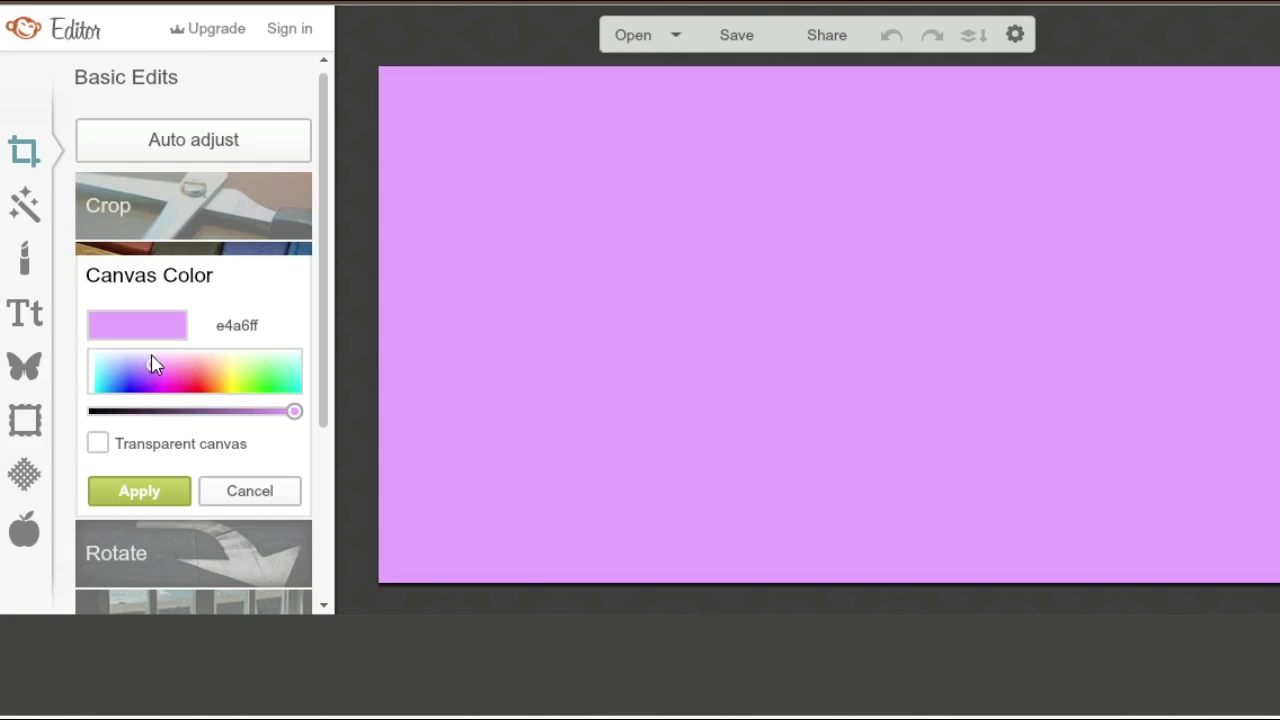
click(154, 362)
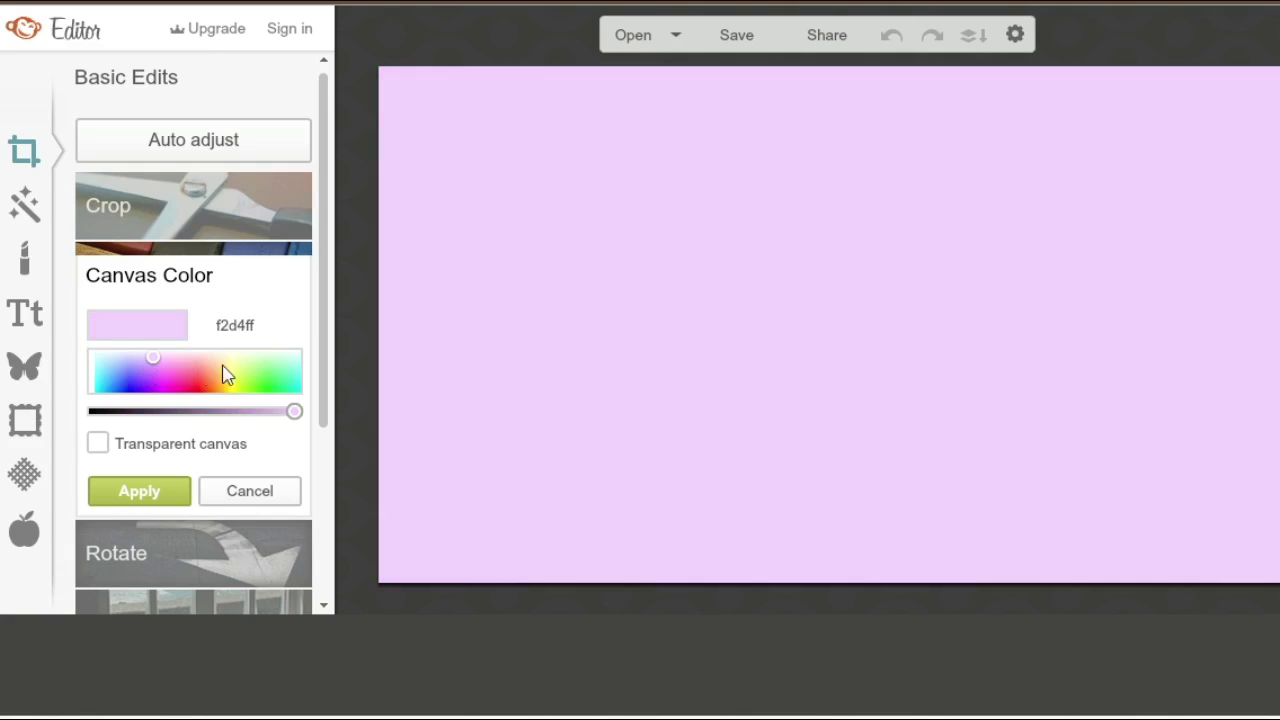
click(158, 413)
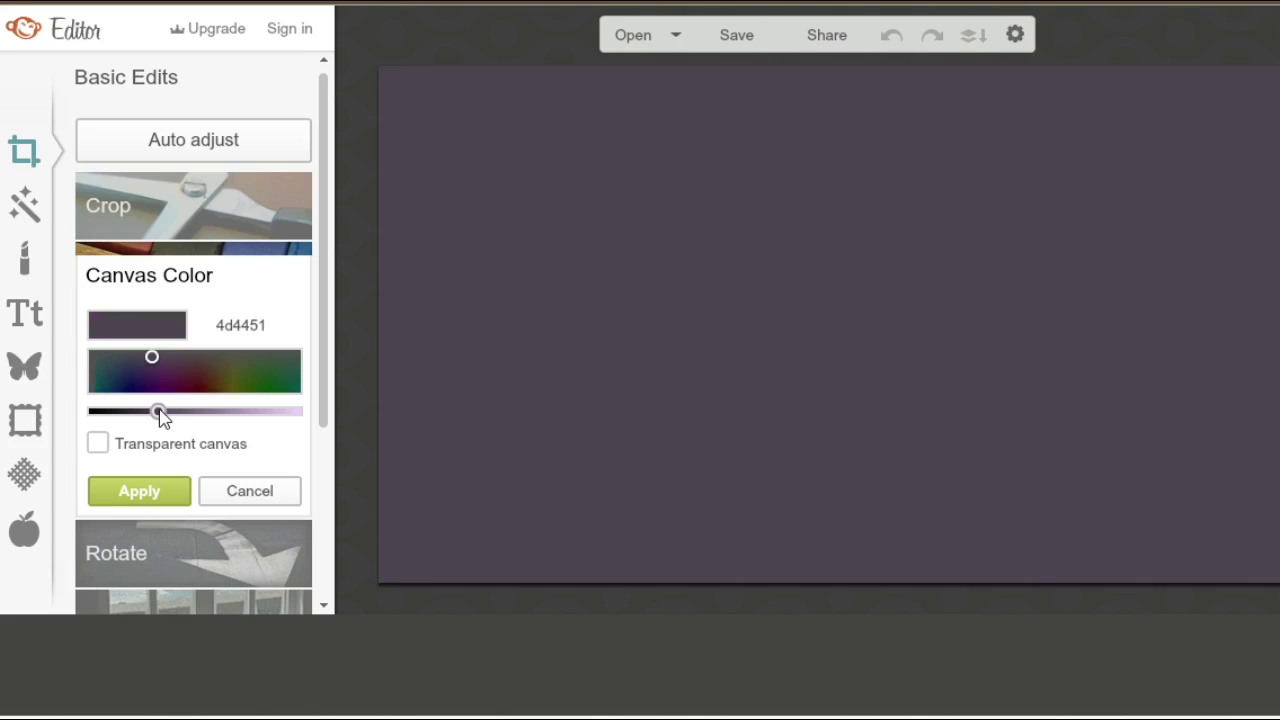
click(246, 413)
click(262, 413)
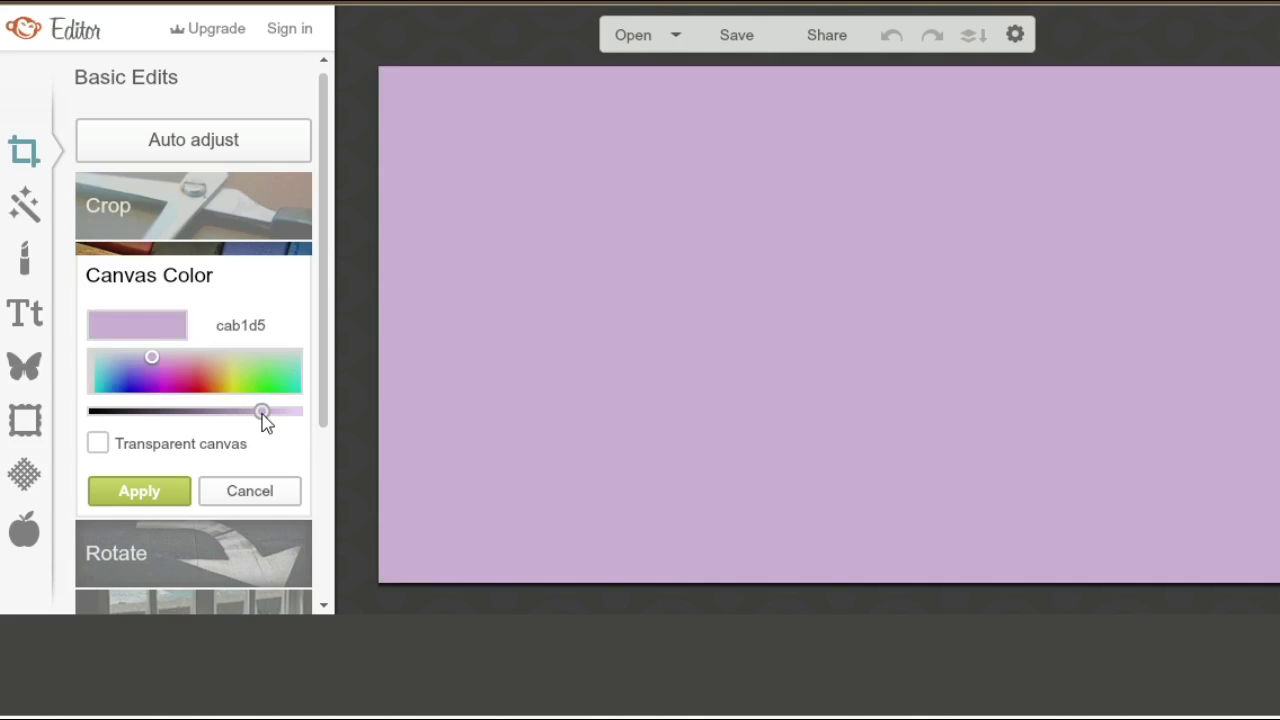
Settle on a pale lavender (eddef3) canvas colour and apply it.
click(94, 390)
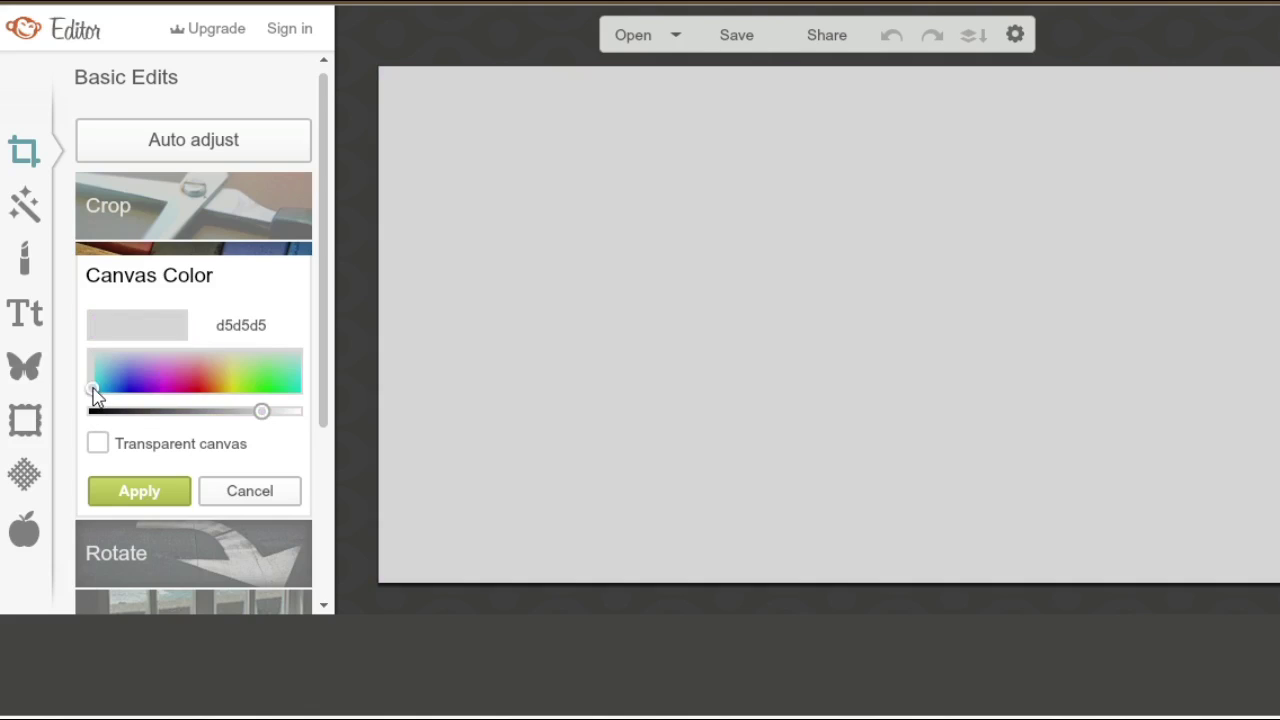
drag(95, 395, 90, 362)
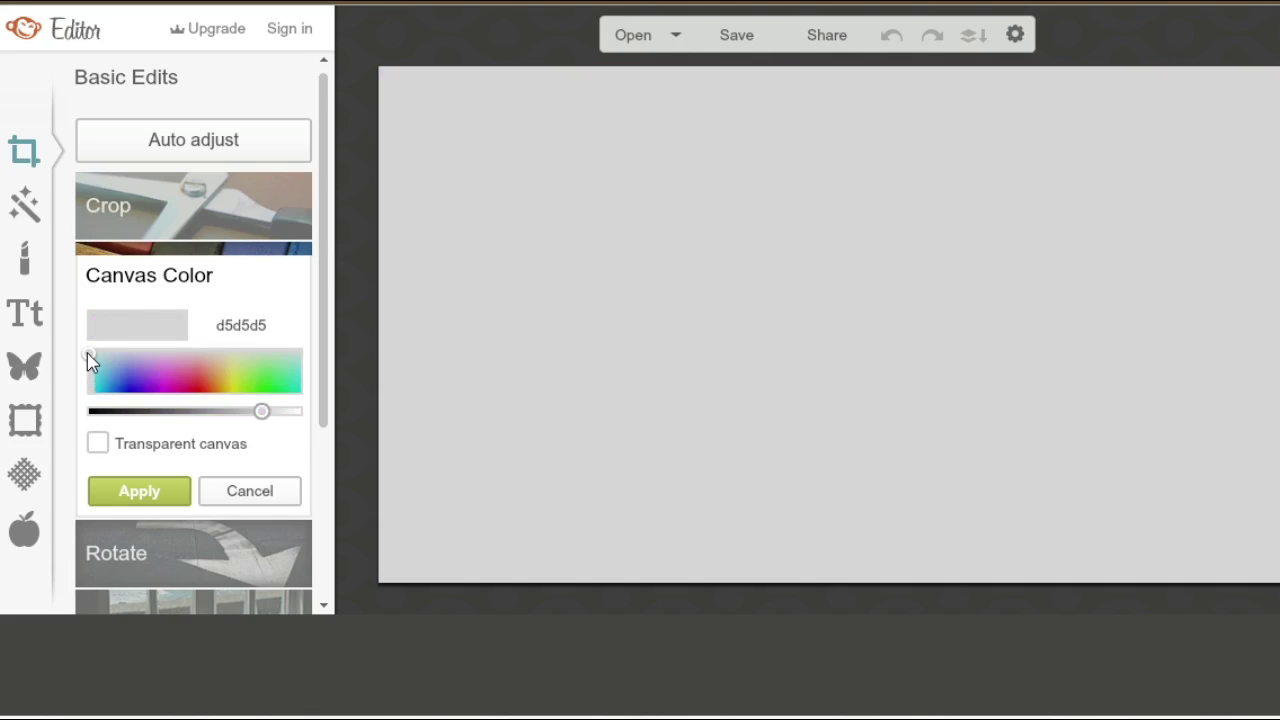
click(152, 354)
drag(262, 412, 287, 425)
click(163, 493)
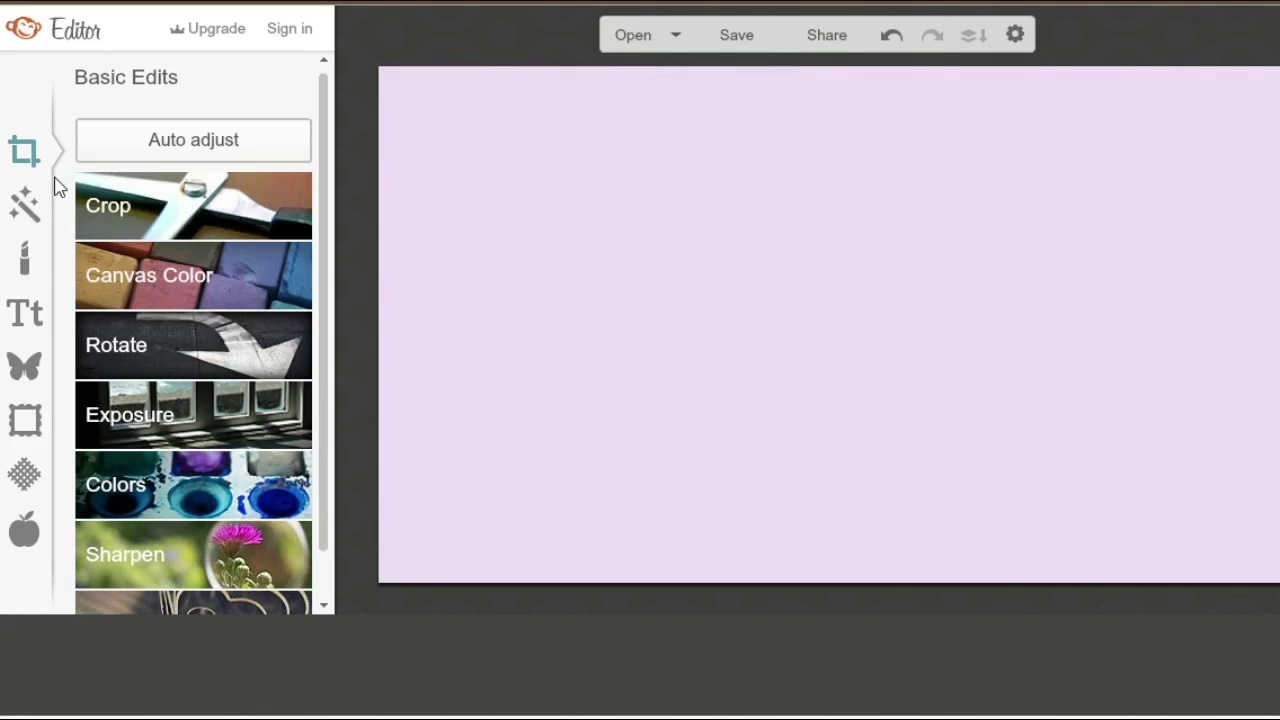
Browse Overlays and Frames, then bring up the Textures collection.
click(24, 366)
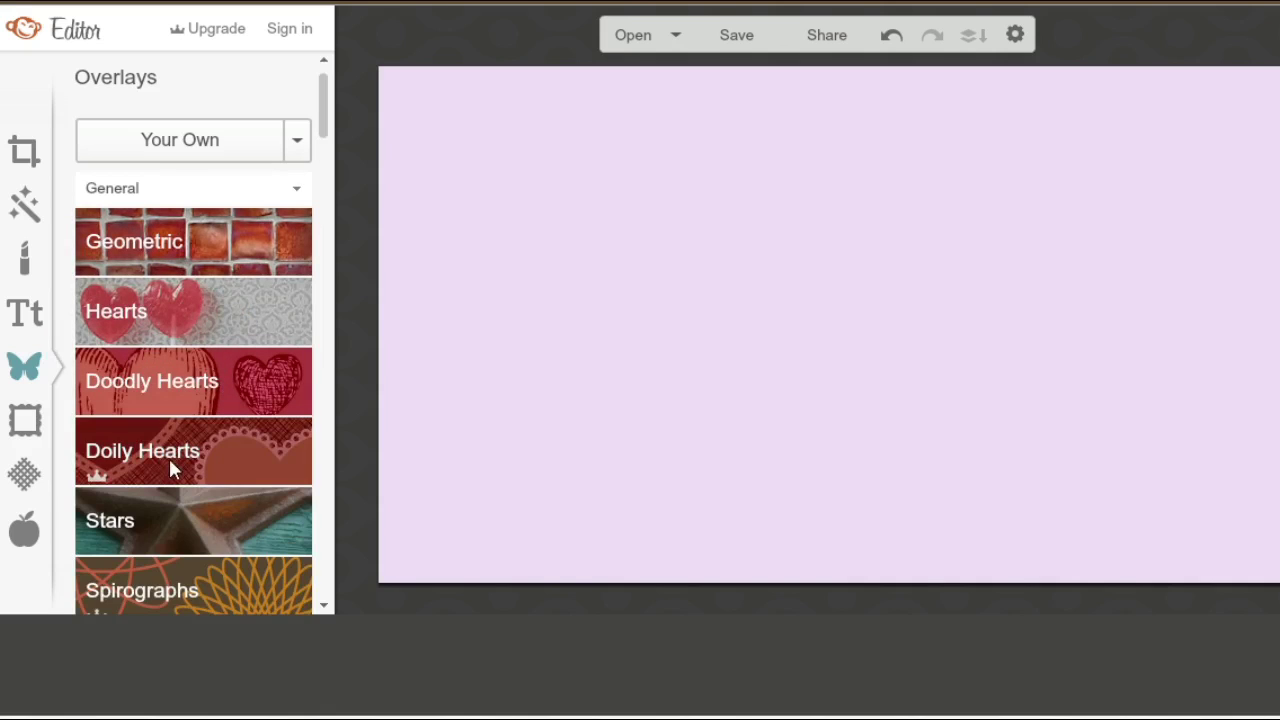
click(25, 423)
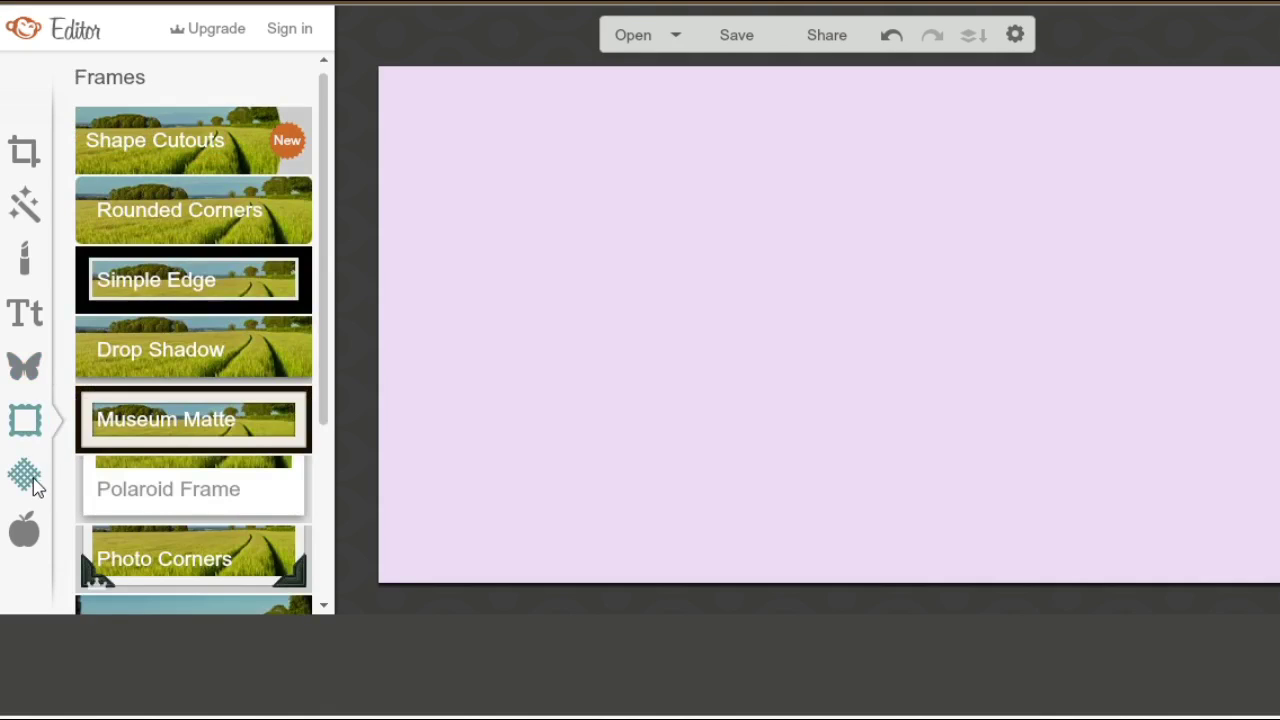
click(48, 484)
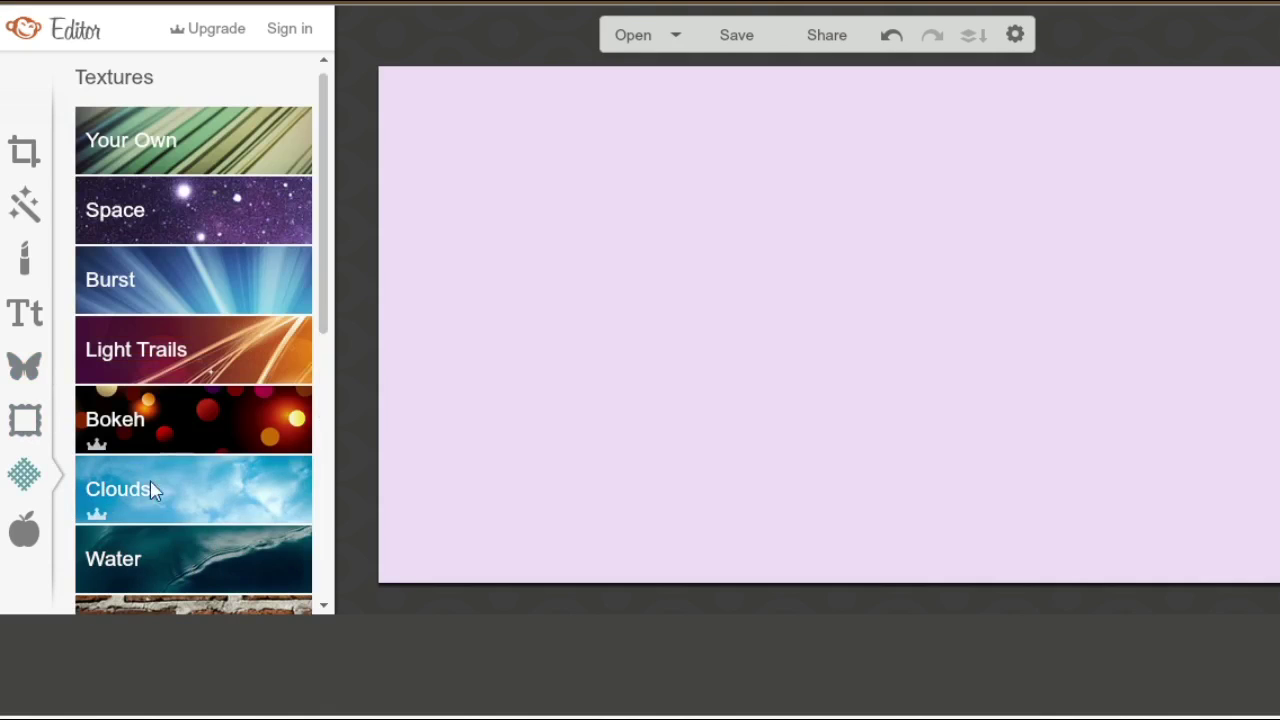
Trial Space star-field and pink burst textures at 69–91% fade, then discard them.
click(197, 236)
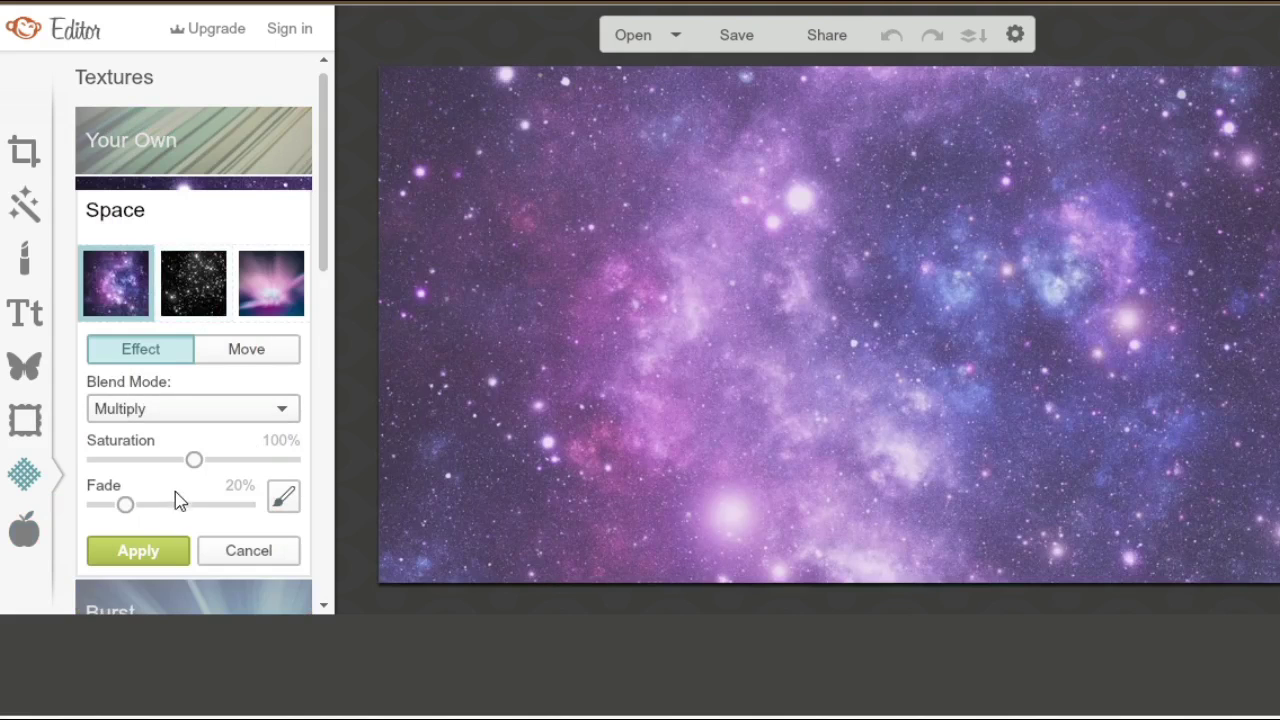
click(200, 505)
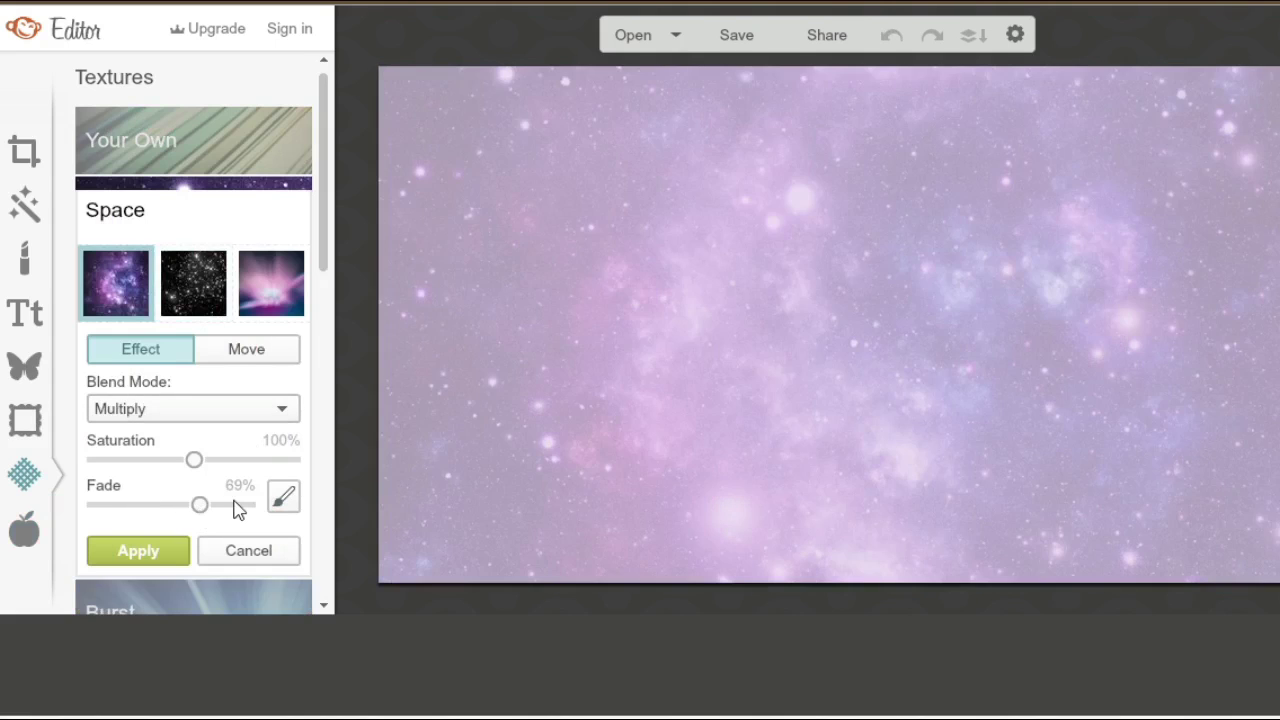
click(235, 506)
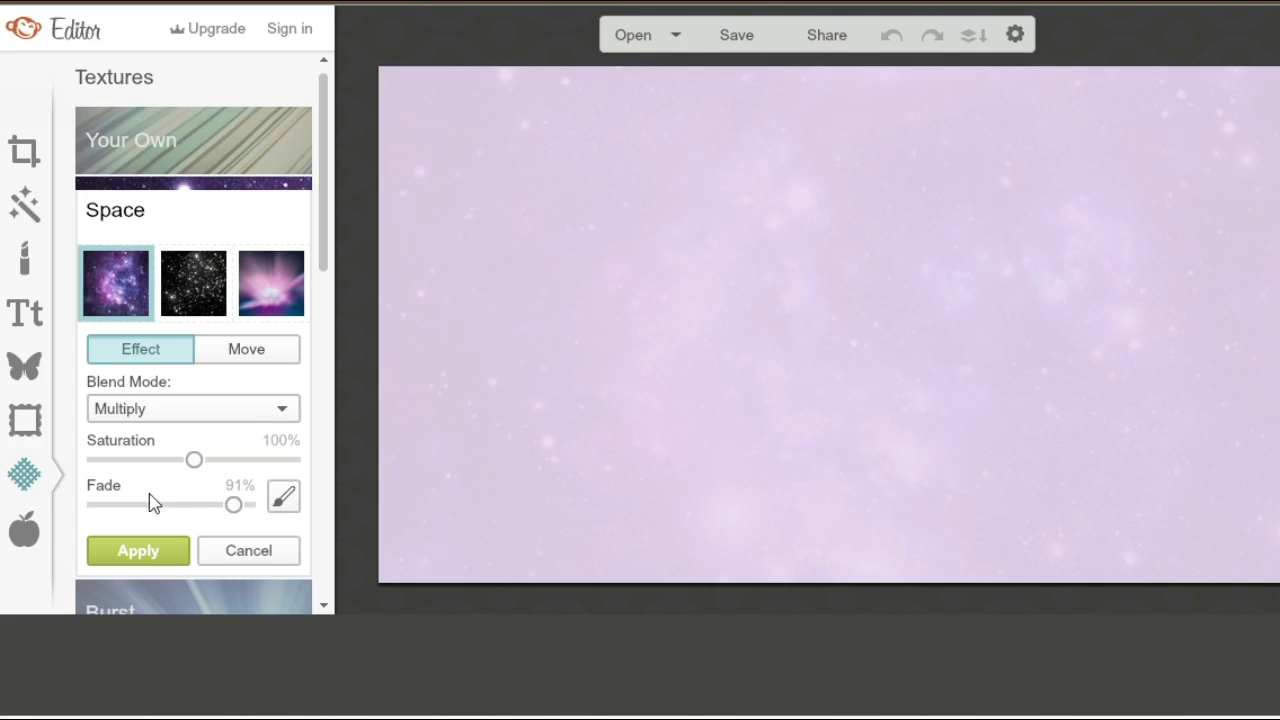
click(194, 283)
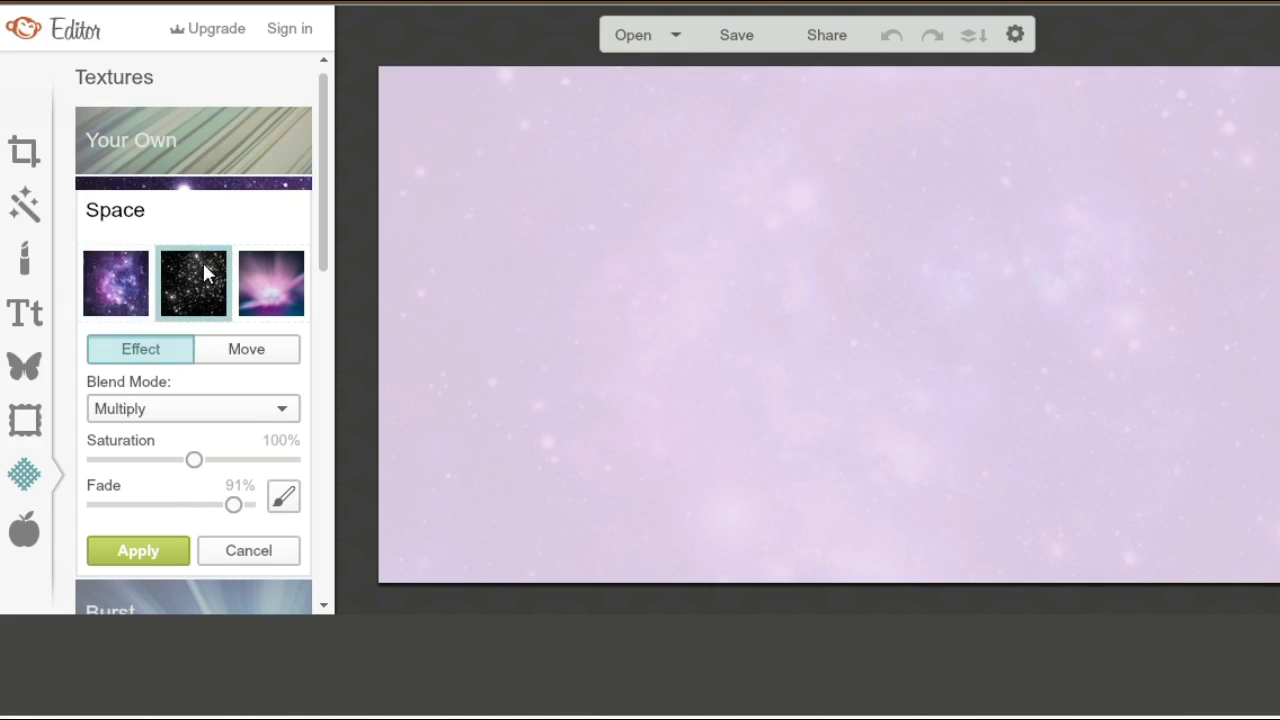
click(286, 302)
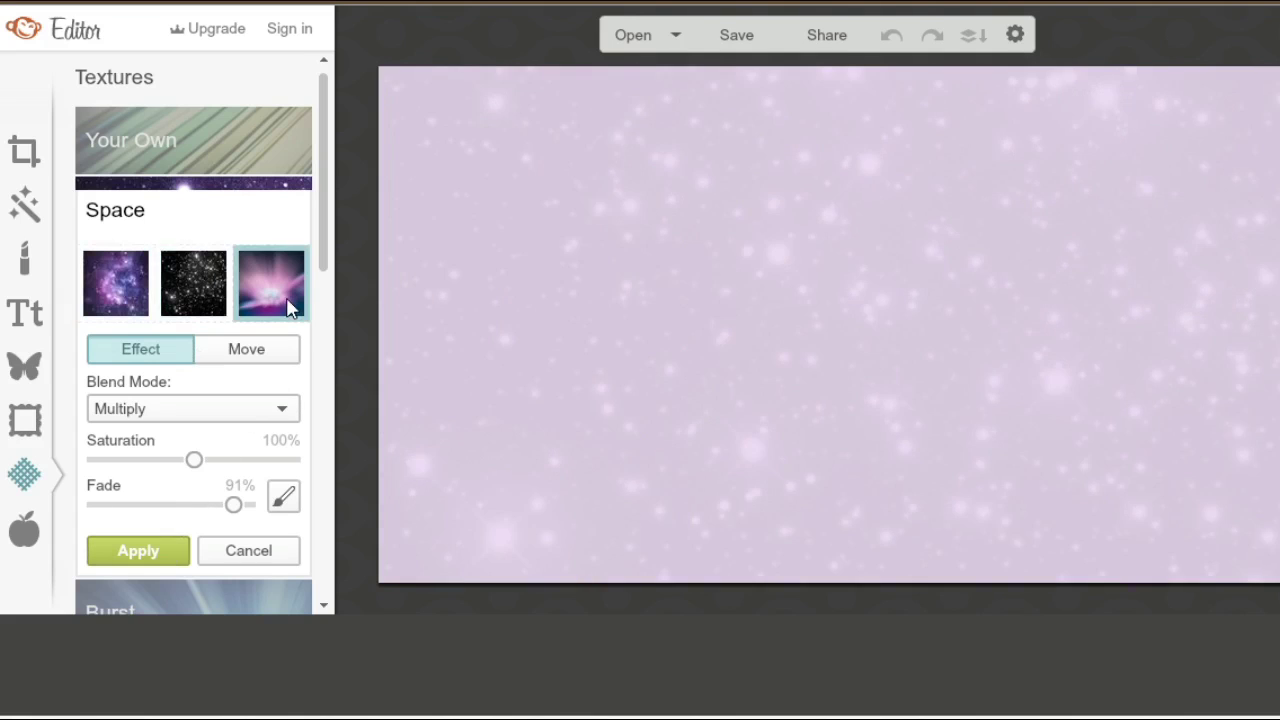
click(180, 296)
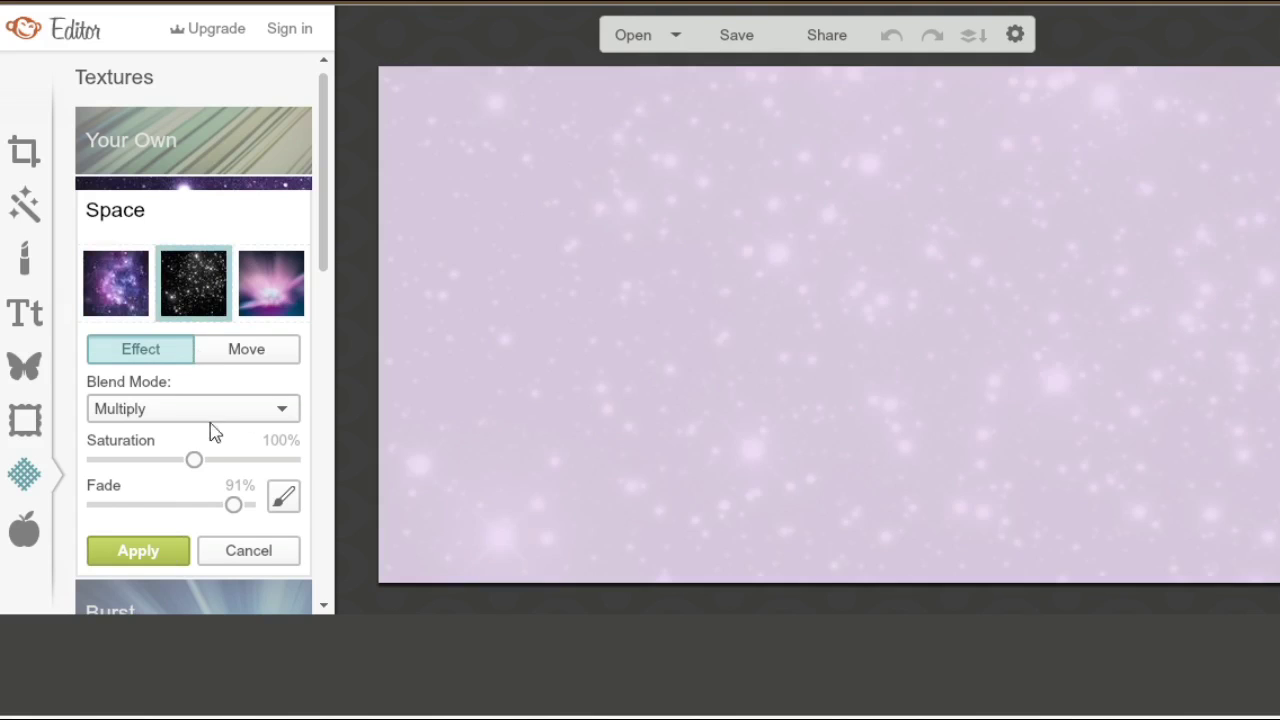
drag(230, 505, 217, 506)
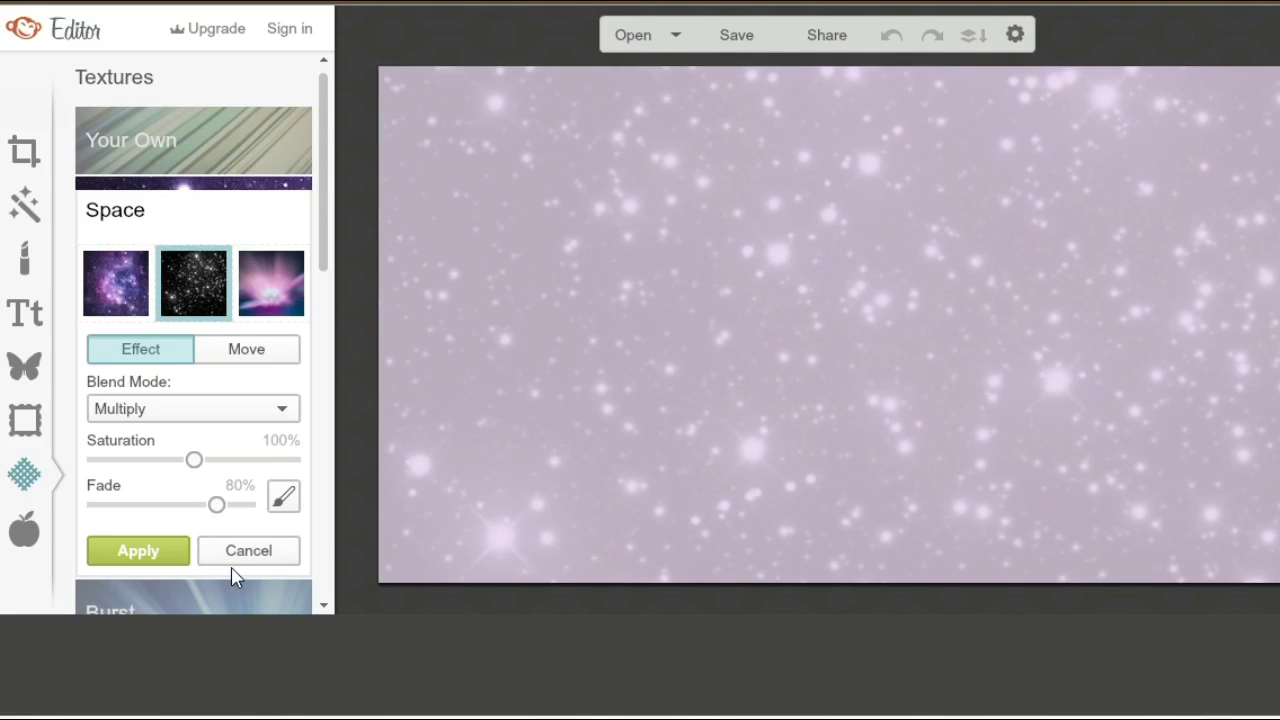
click(232, 561)
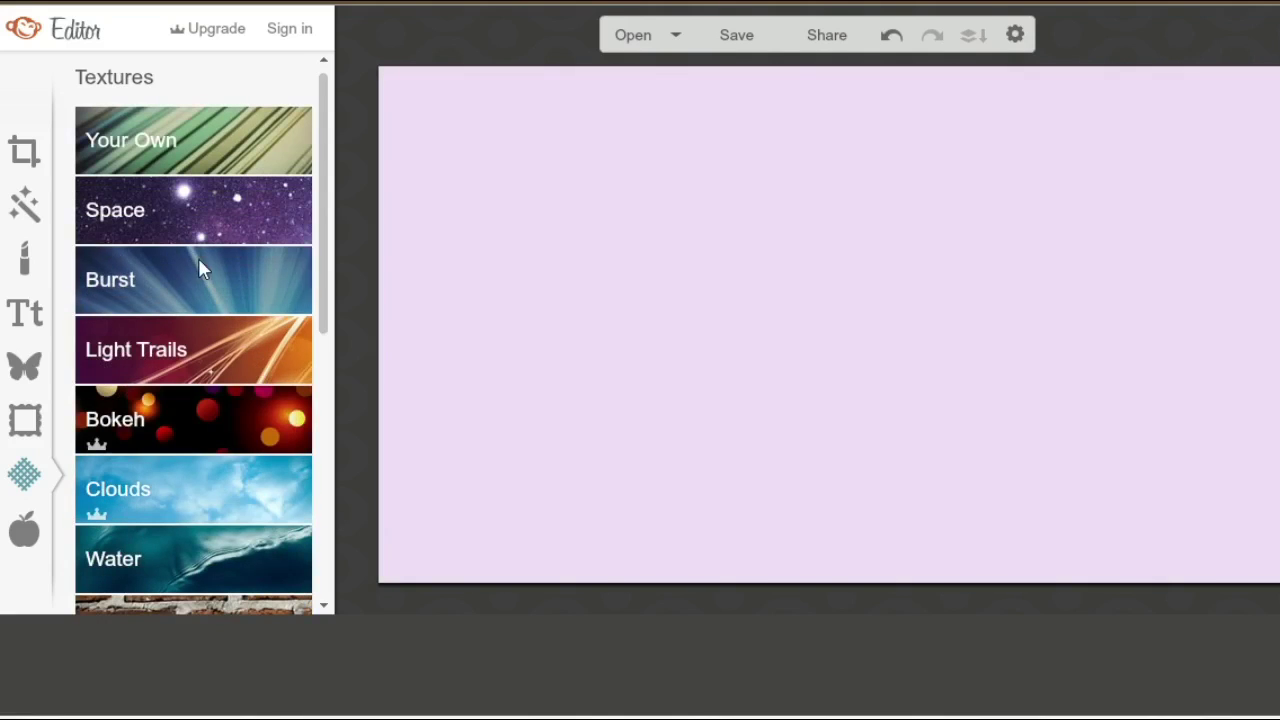
Preview the Metal textures on the canvas with 56% fade.
drag(323, 266, 336, 482)
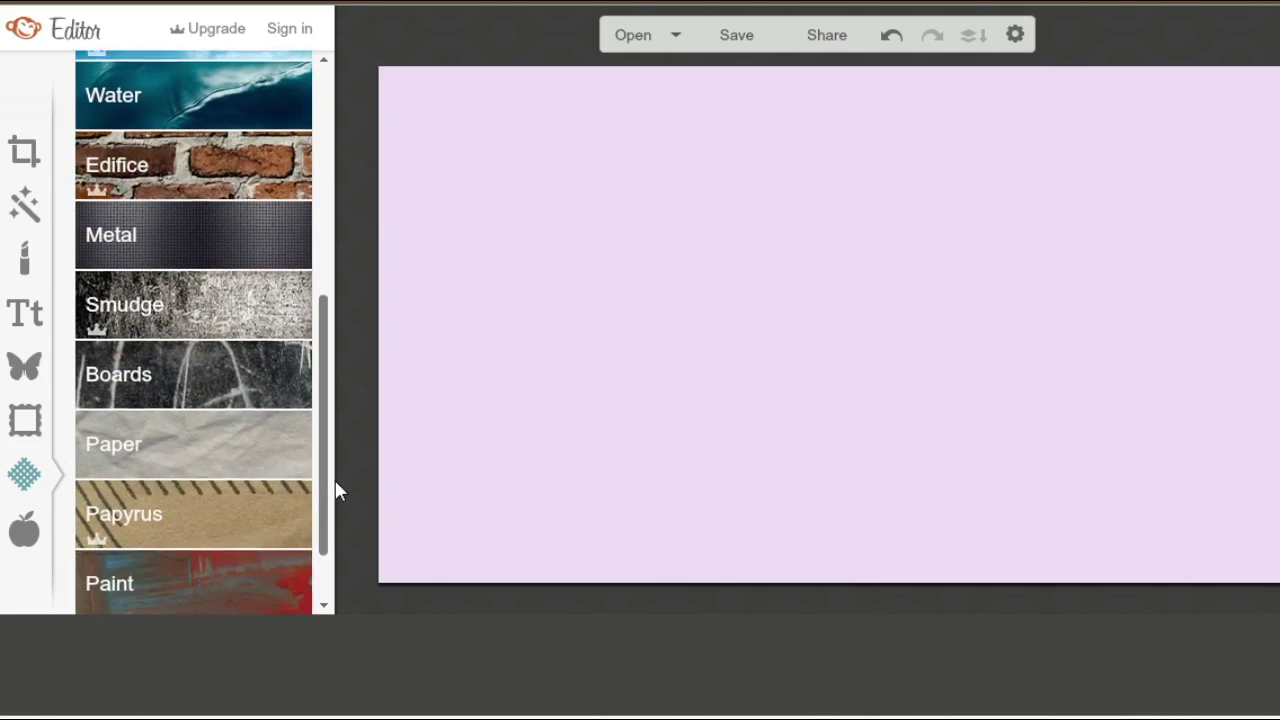
click(200, 255)
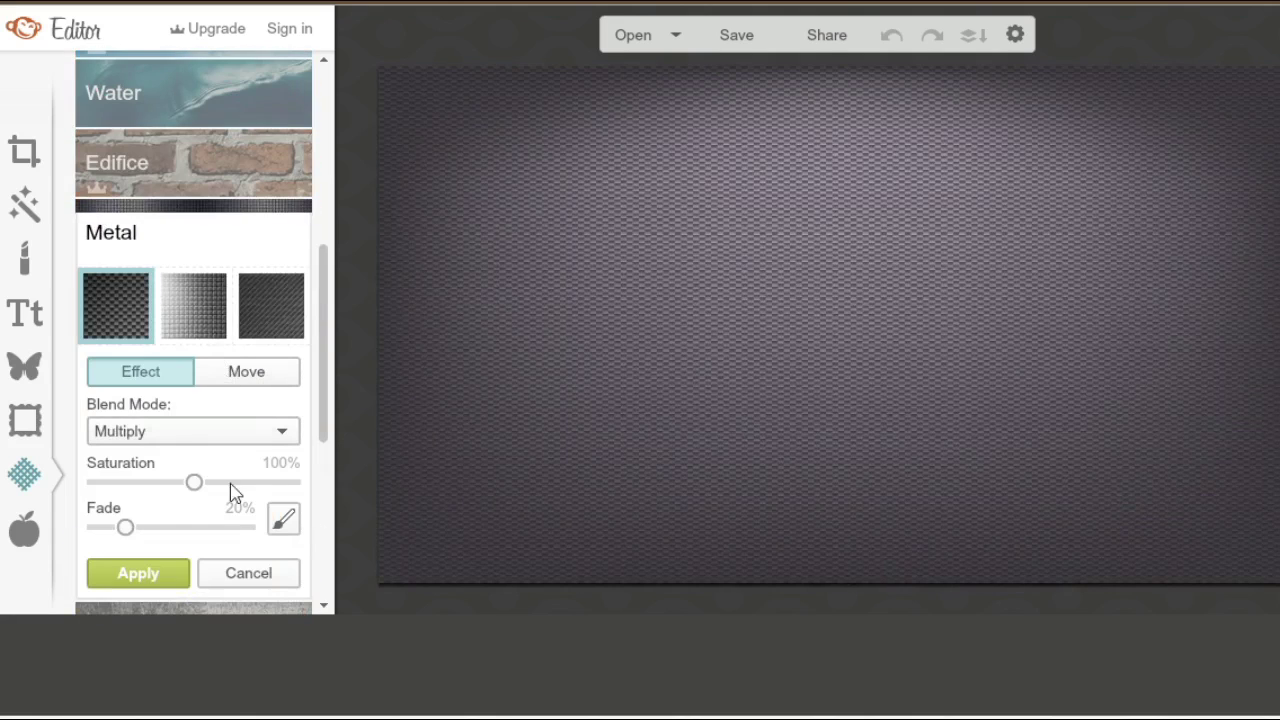
drag(170, 528, 180, 528)
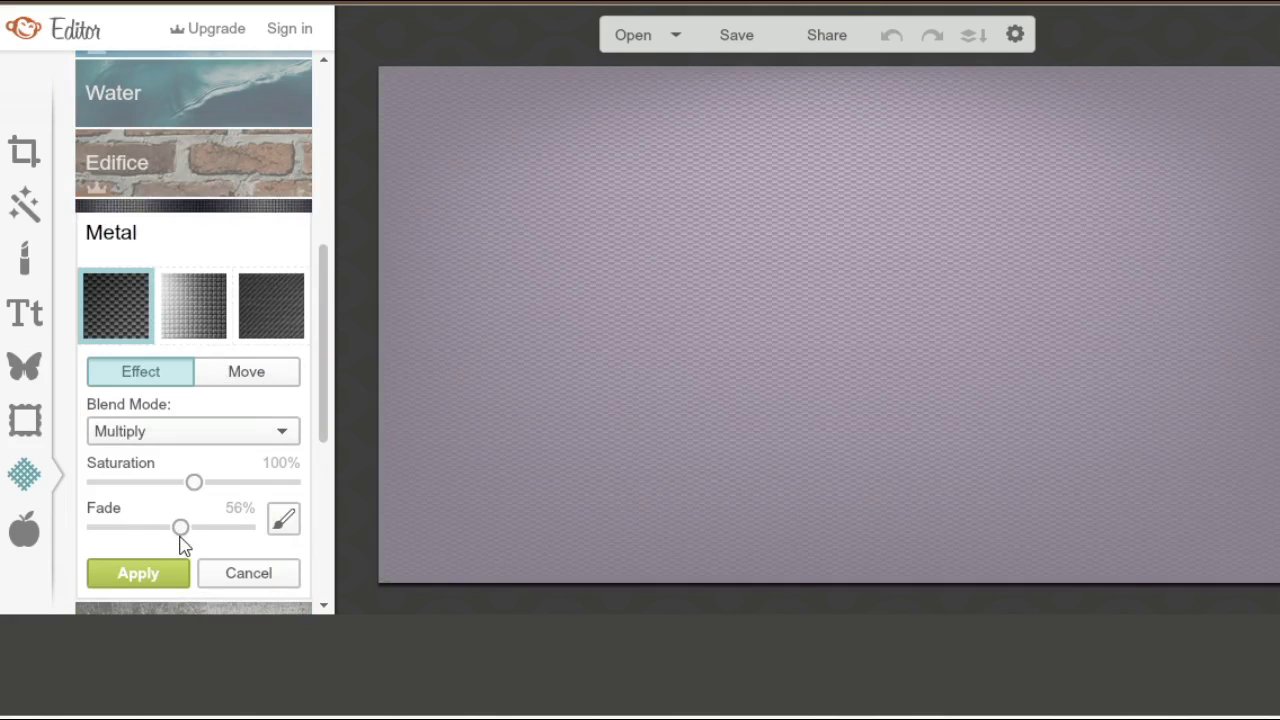
click(228, 292)
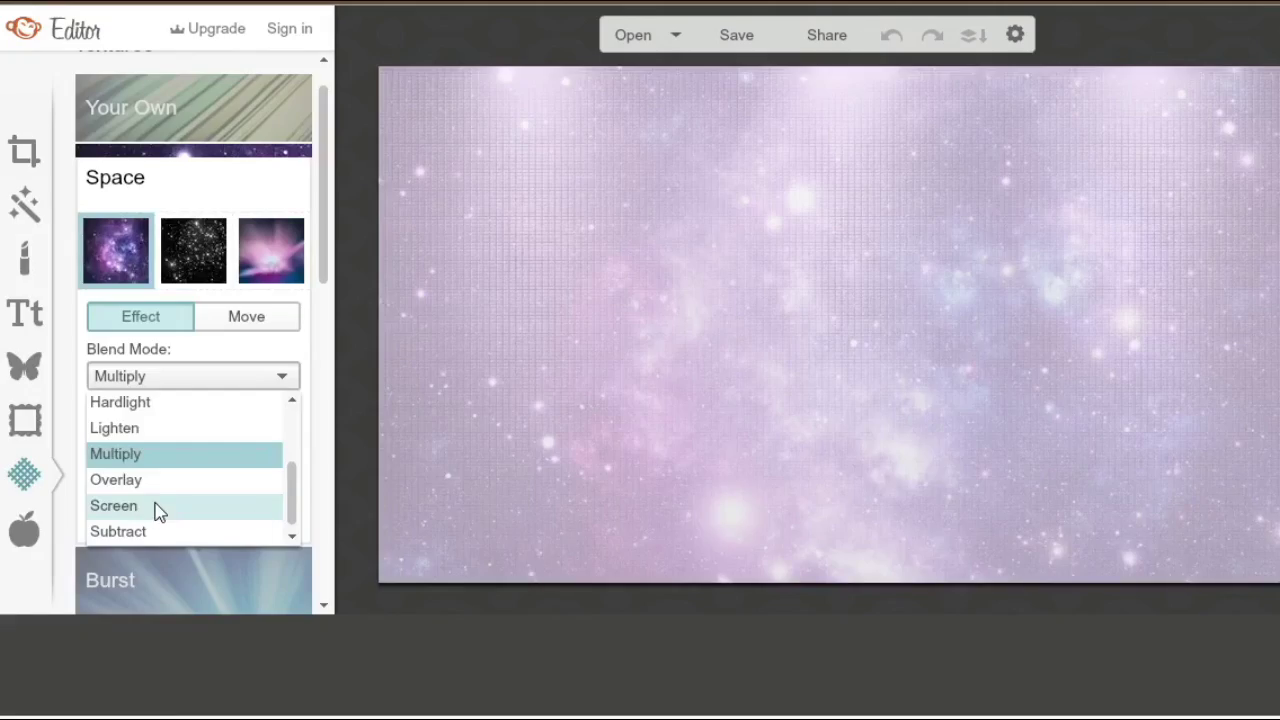
Apply the Space texture with Hardlight blend mode and 0% fade.
scroll(294, 423, up, 2)
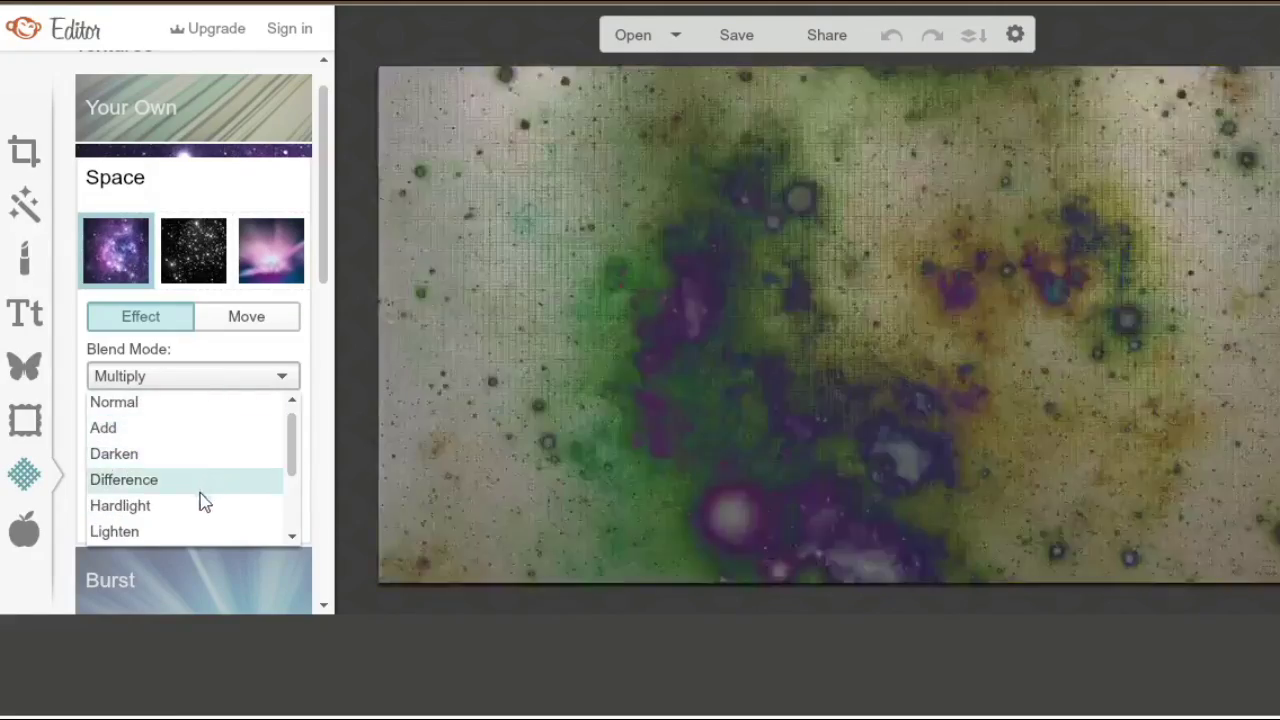
click(175, 505)
drag(214, 472, 196, 472)
click(92, 472)
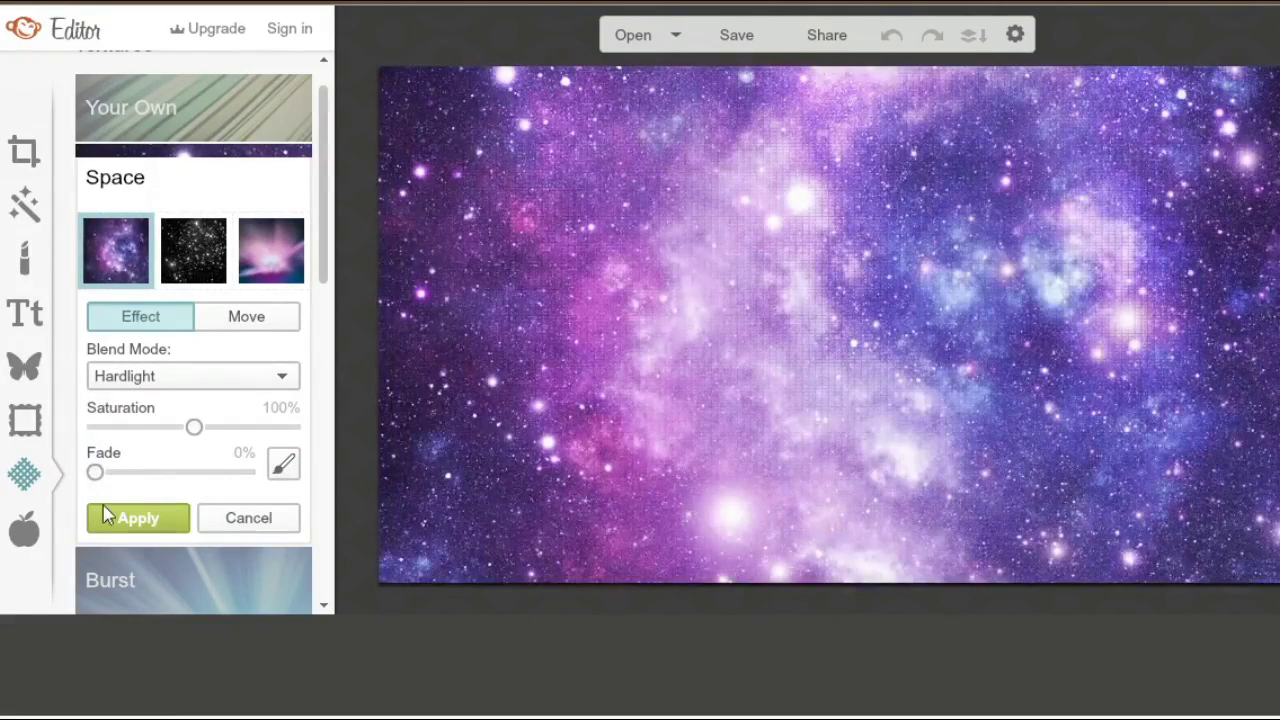
click(116, 515)
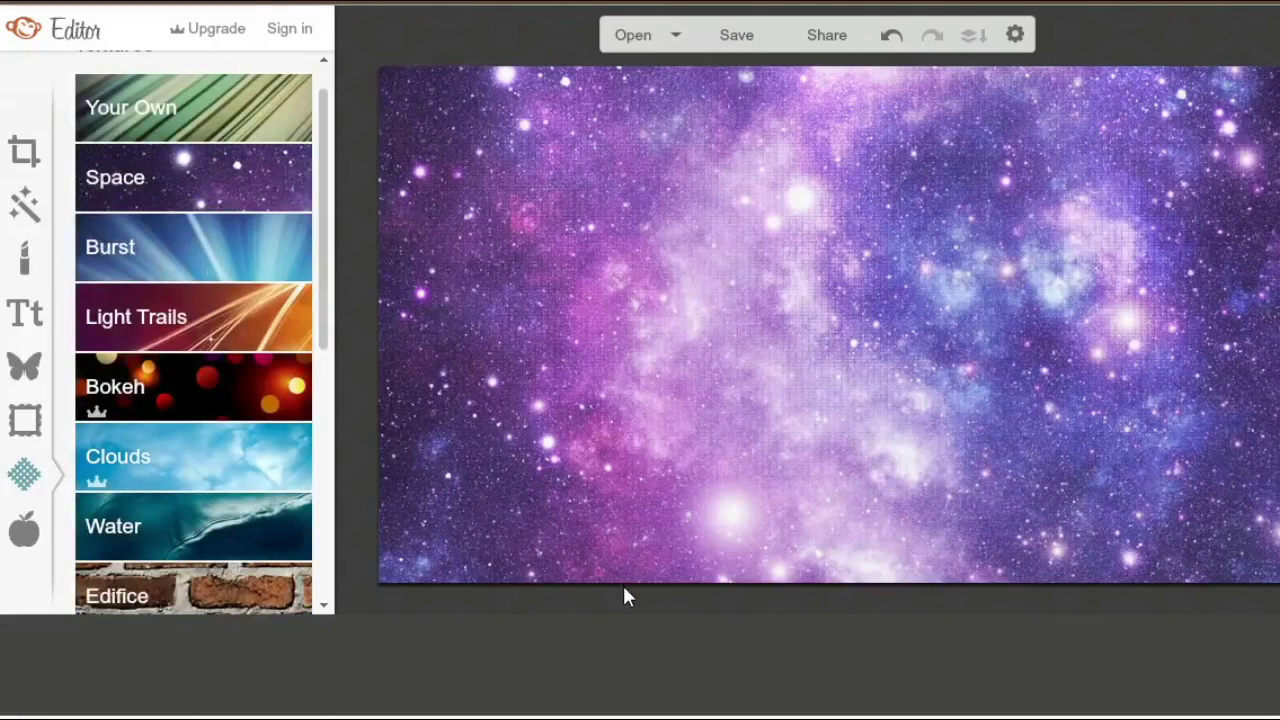
Bring up the save-to-computer options and clear the default file name.
click(717, 45)
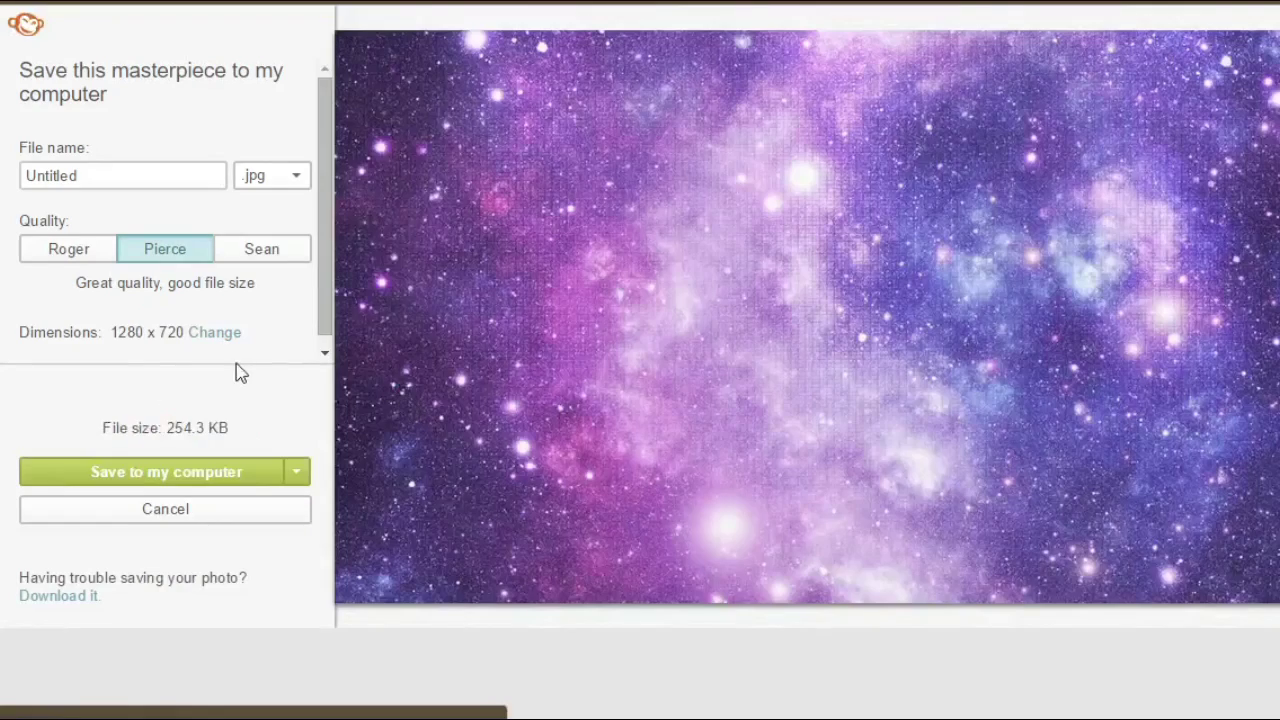
click(100, 176)
double_click(100, 176)
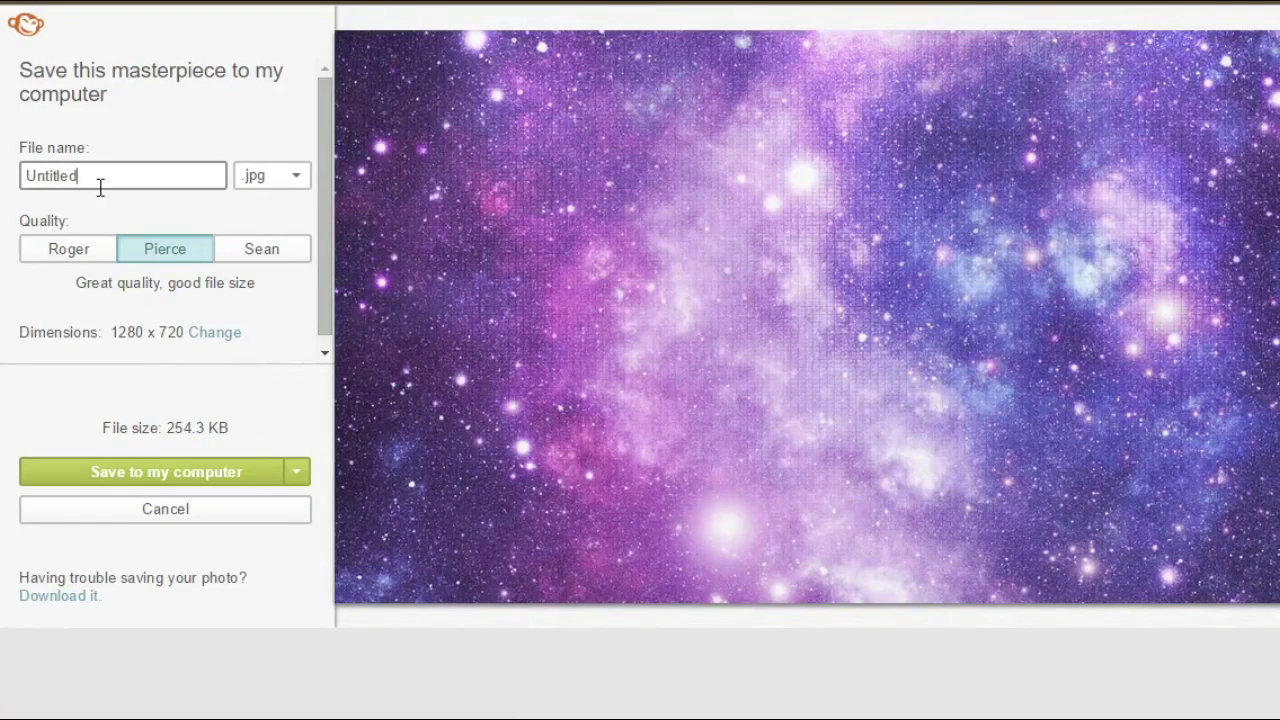
key(BackSpace)
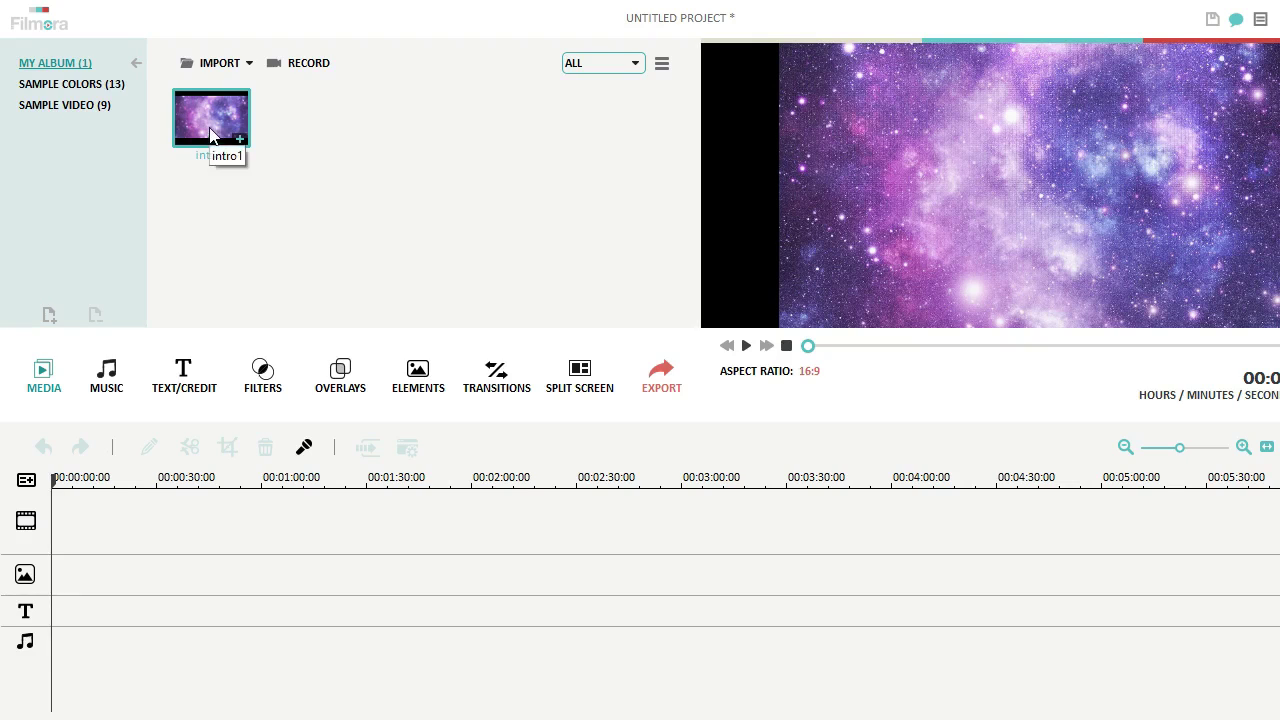
Place the intro1 space image from My Album onto the video track.
drag(210, 135, 200, 527)
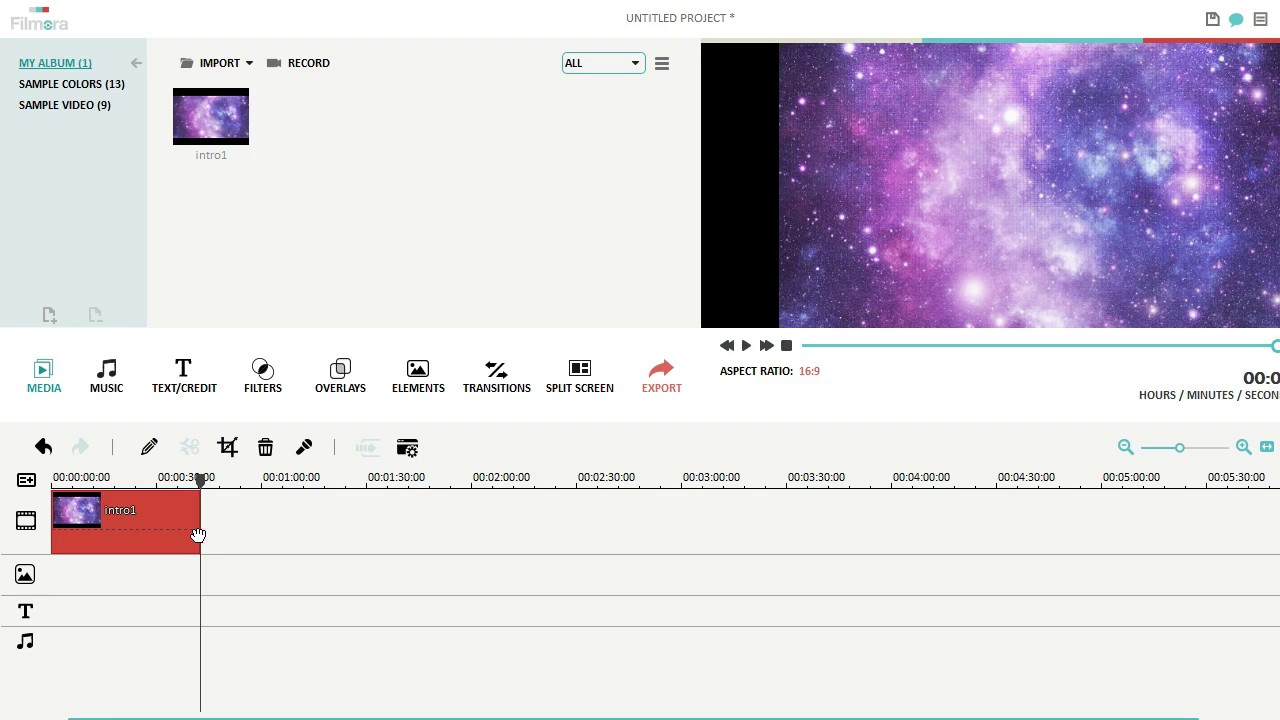
Set the intro1 clip's duration to 00:00:10.00 in its Edit settings.
right_click(171, 521)
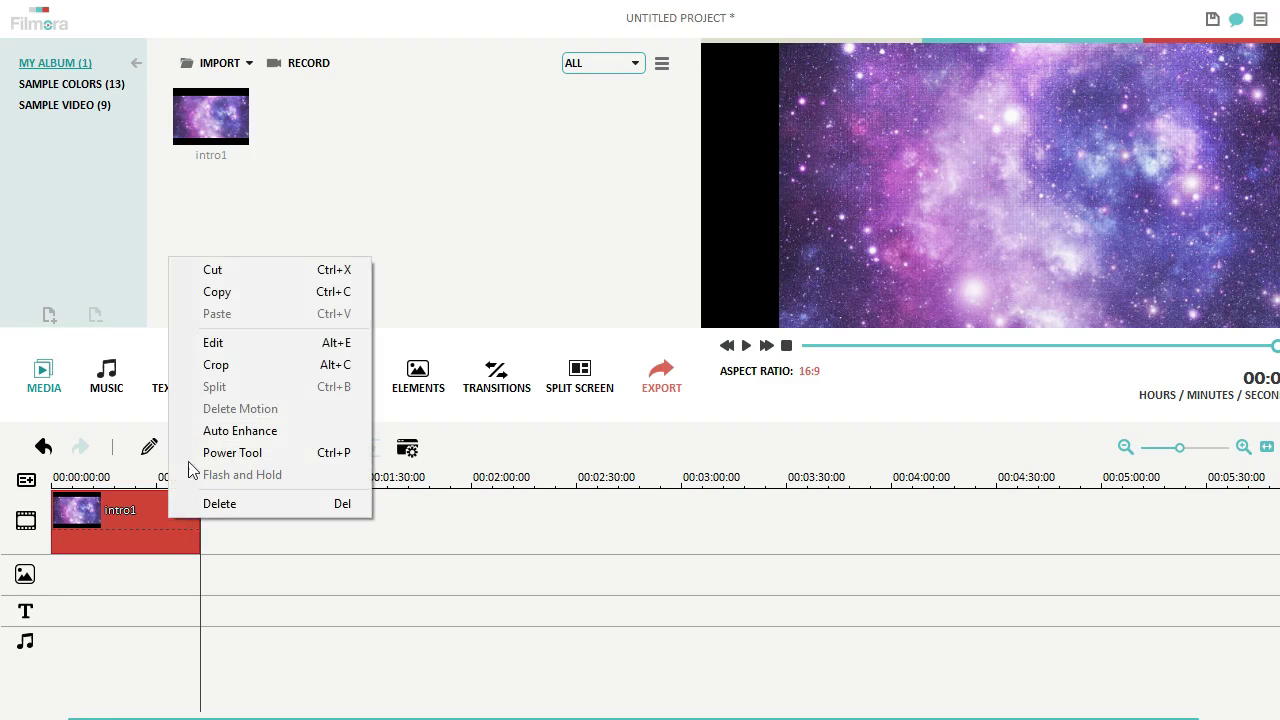
click(243, 344)
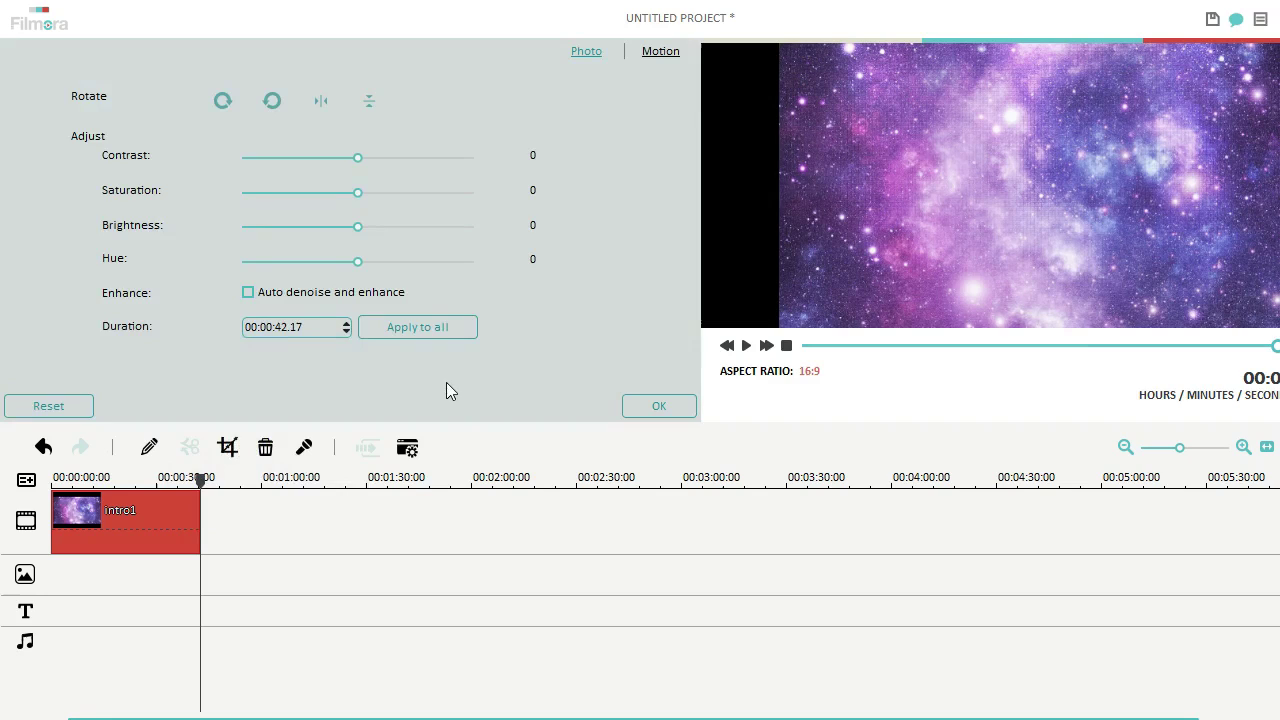
click(282, 326)
double_click(285, 326)
text(1007)
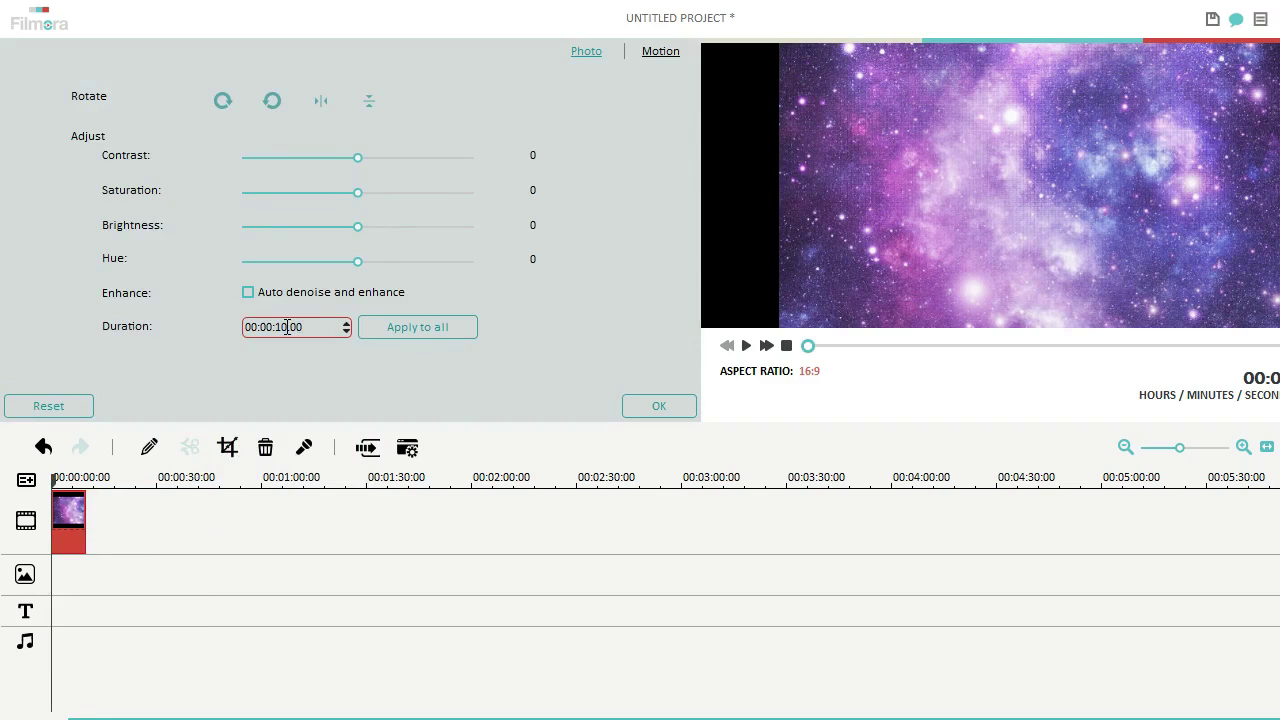
Confirm the 10-second duration, then preview the Wreath Title template in Text/Credit.
click(631, 405)
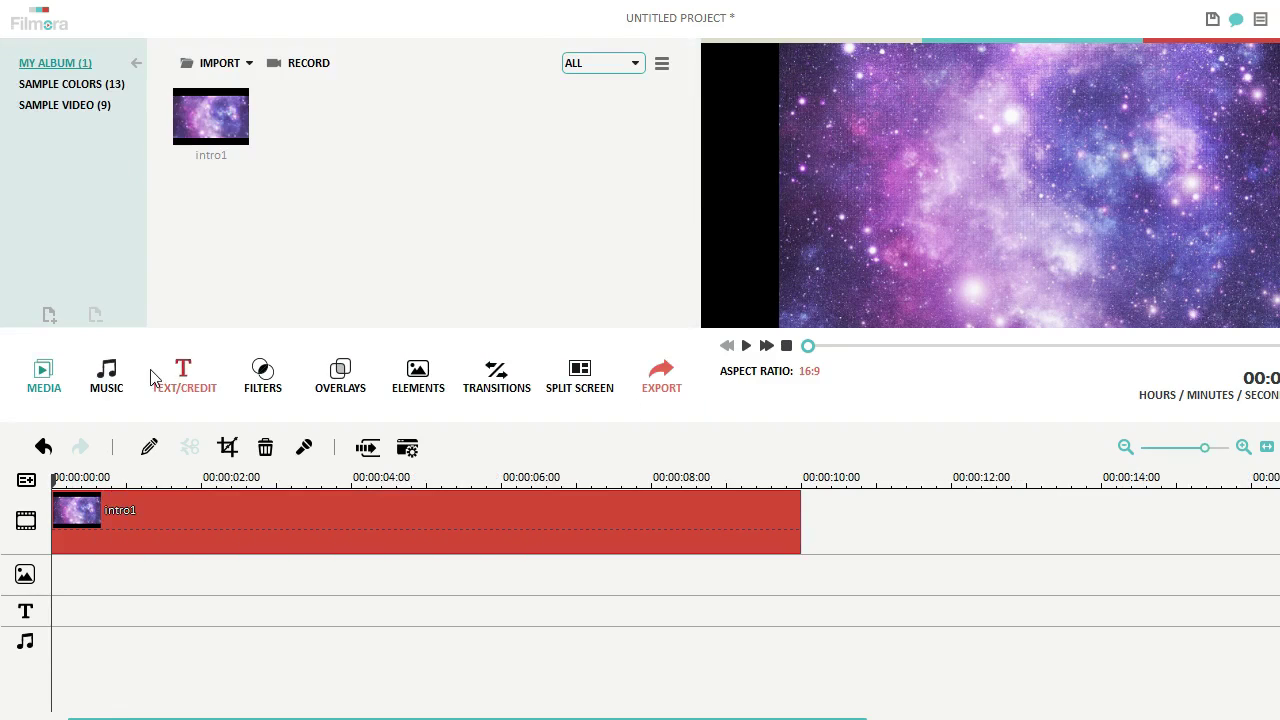
click(186, 370)
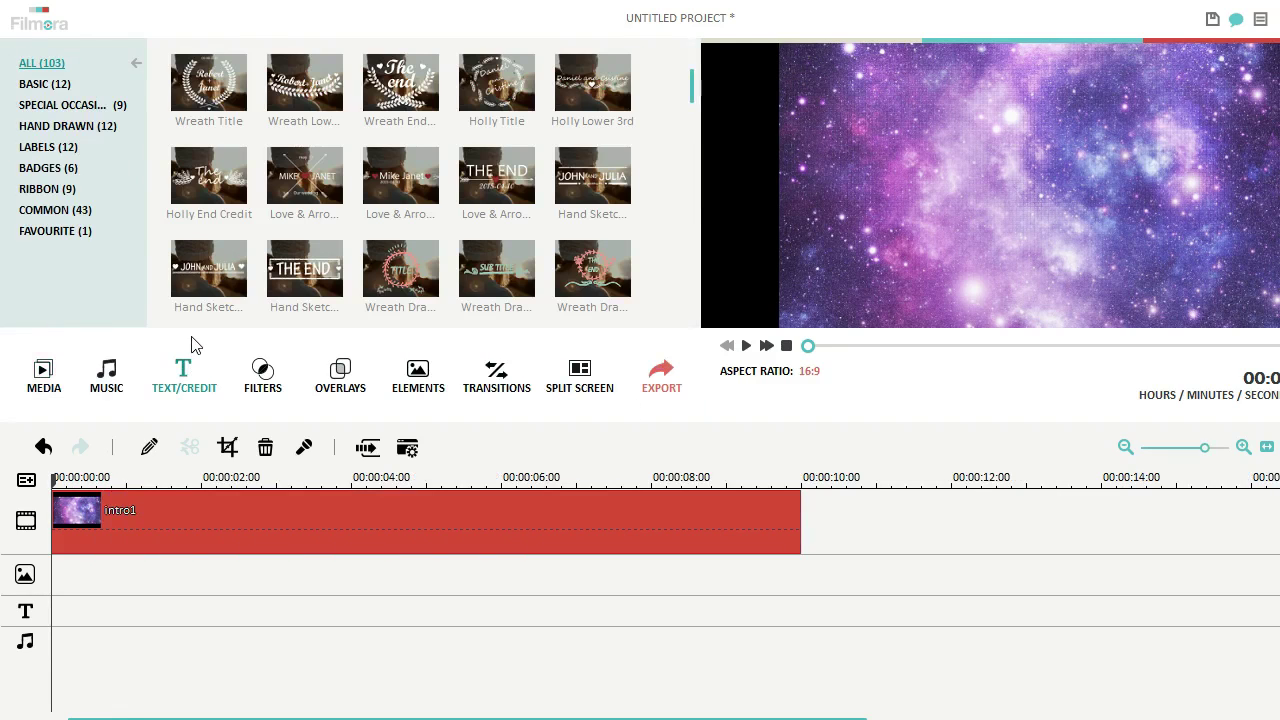
click(217, 98)
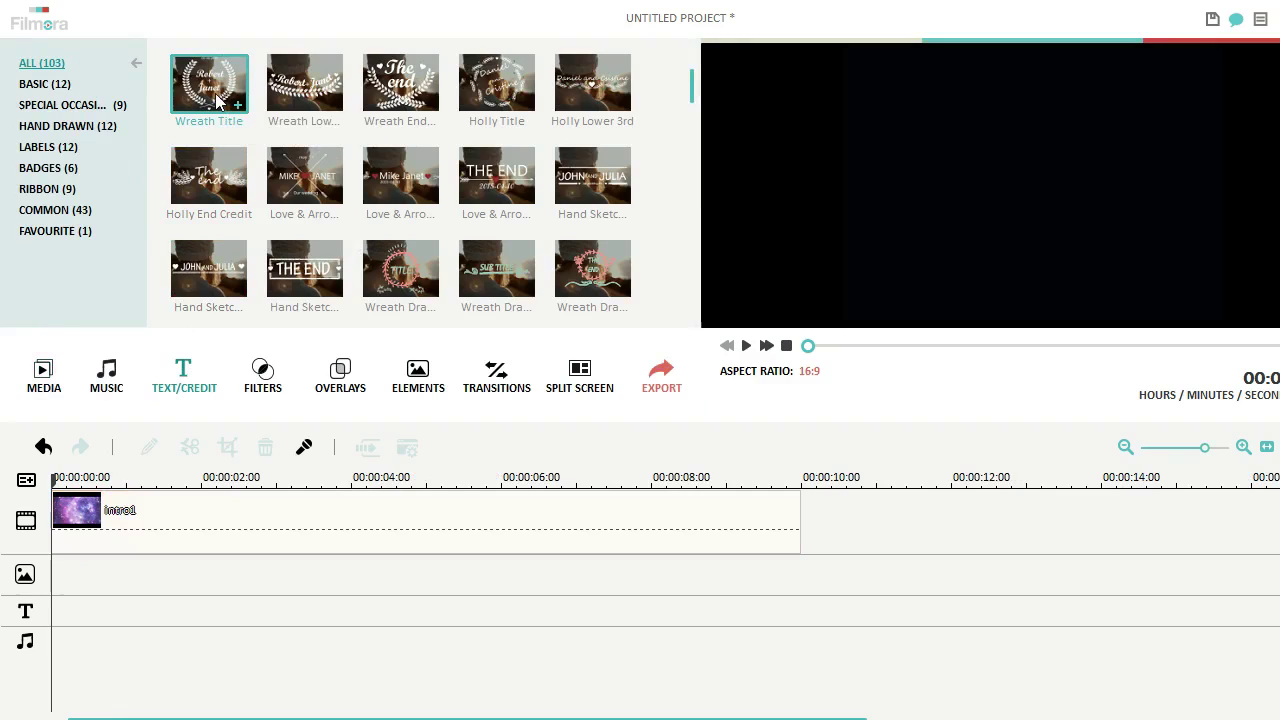
click(746, 347)
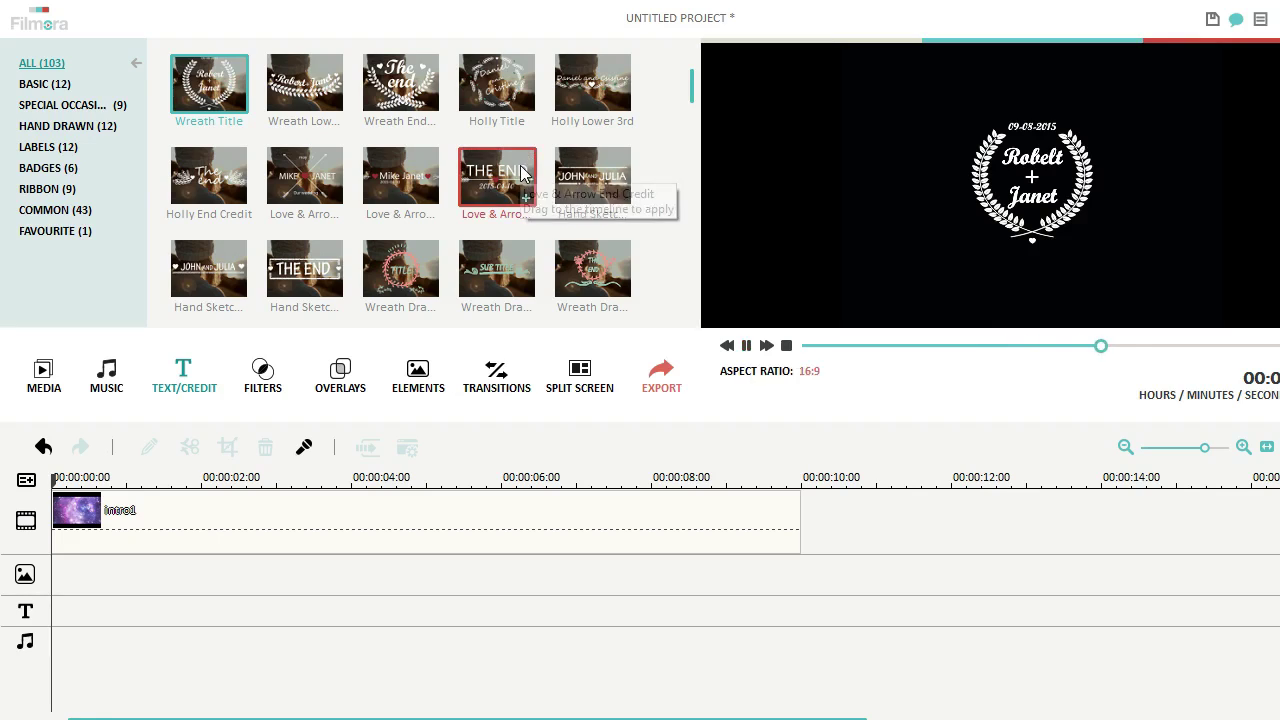
Preview the Love & Arrow, Holly Lower 3rd and script Add Your Text Here titles.
click(747, 347)
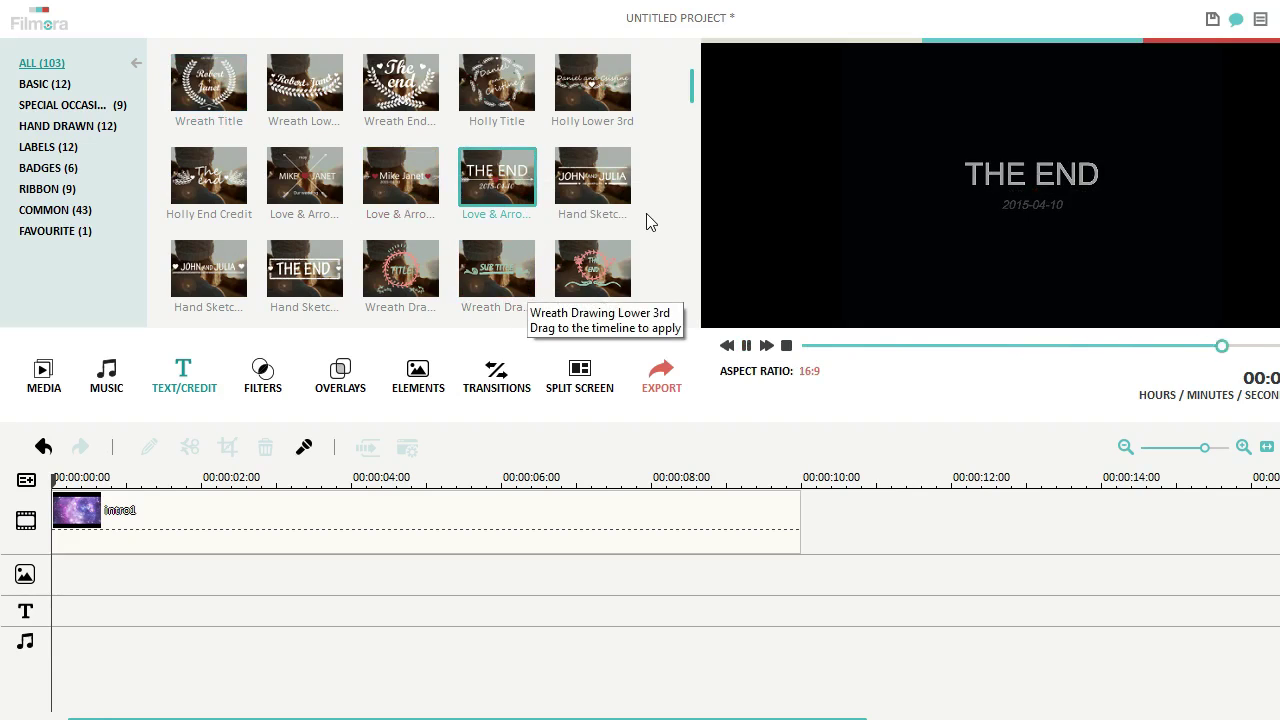
click(605, 100)
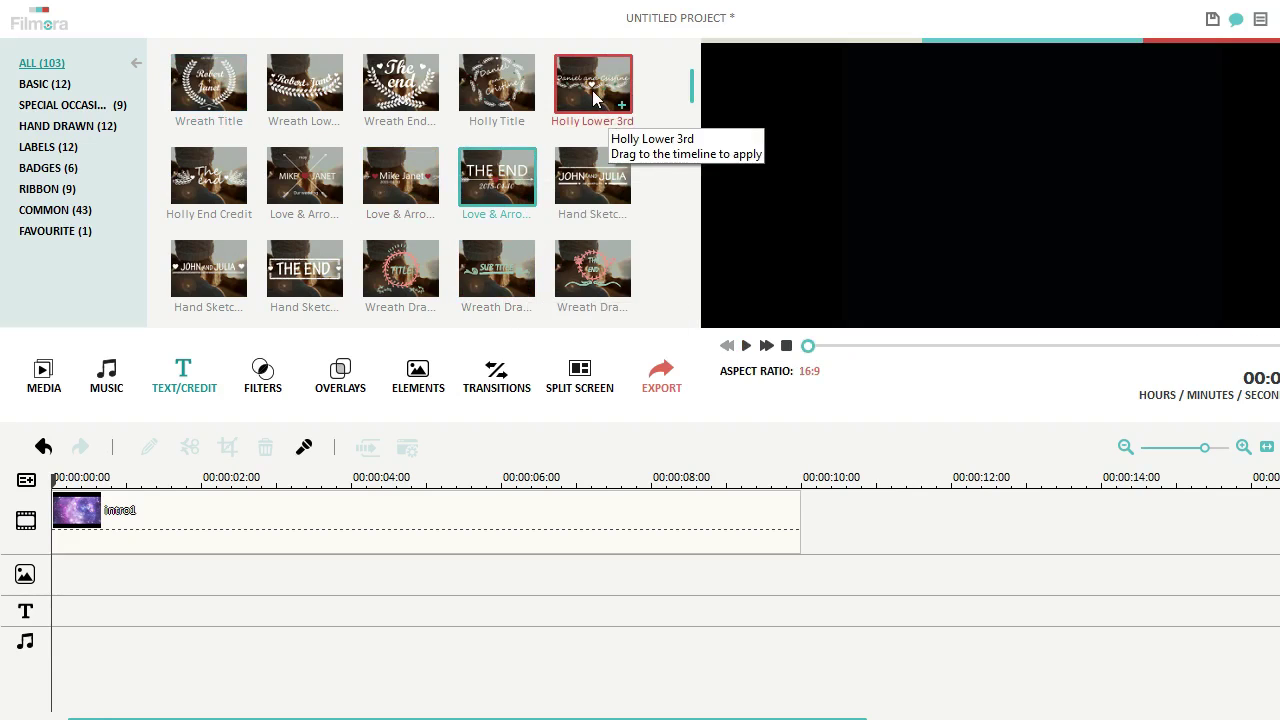
click(745, 347)
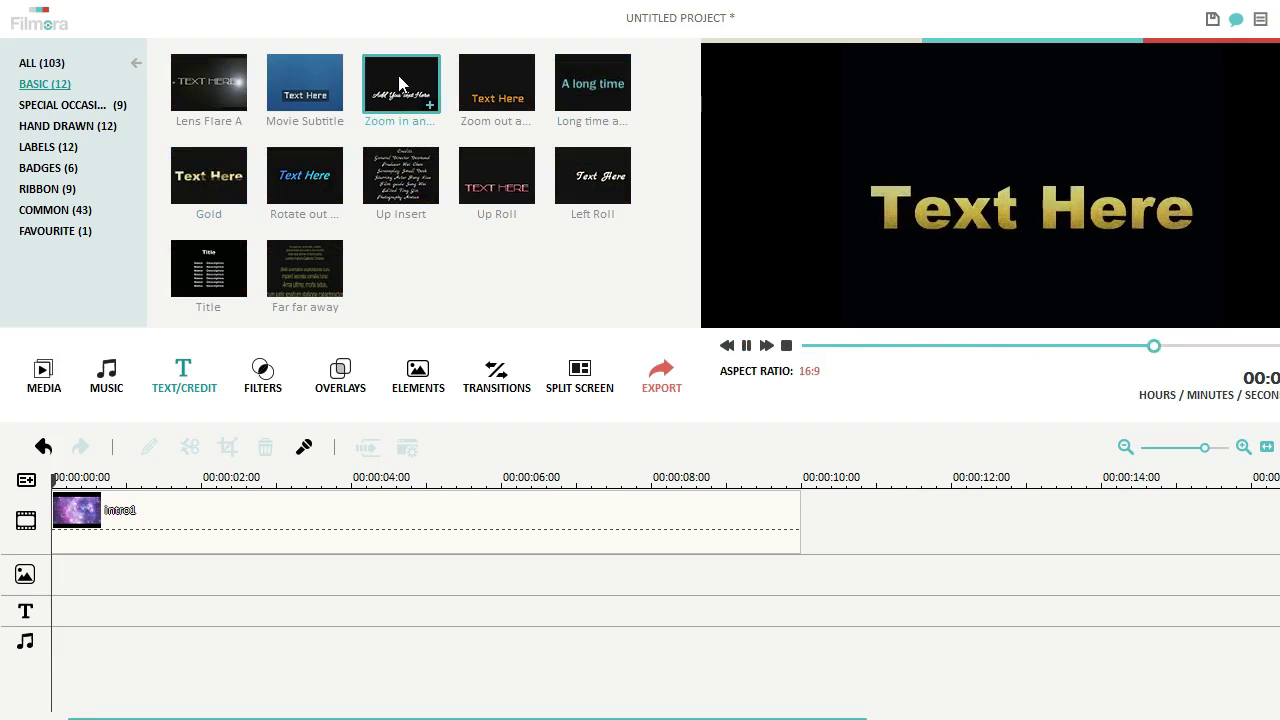
click(747, 346)
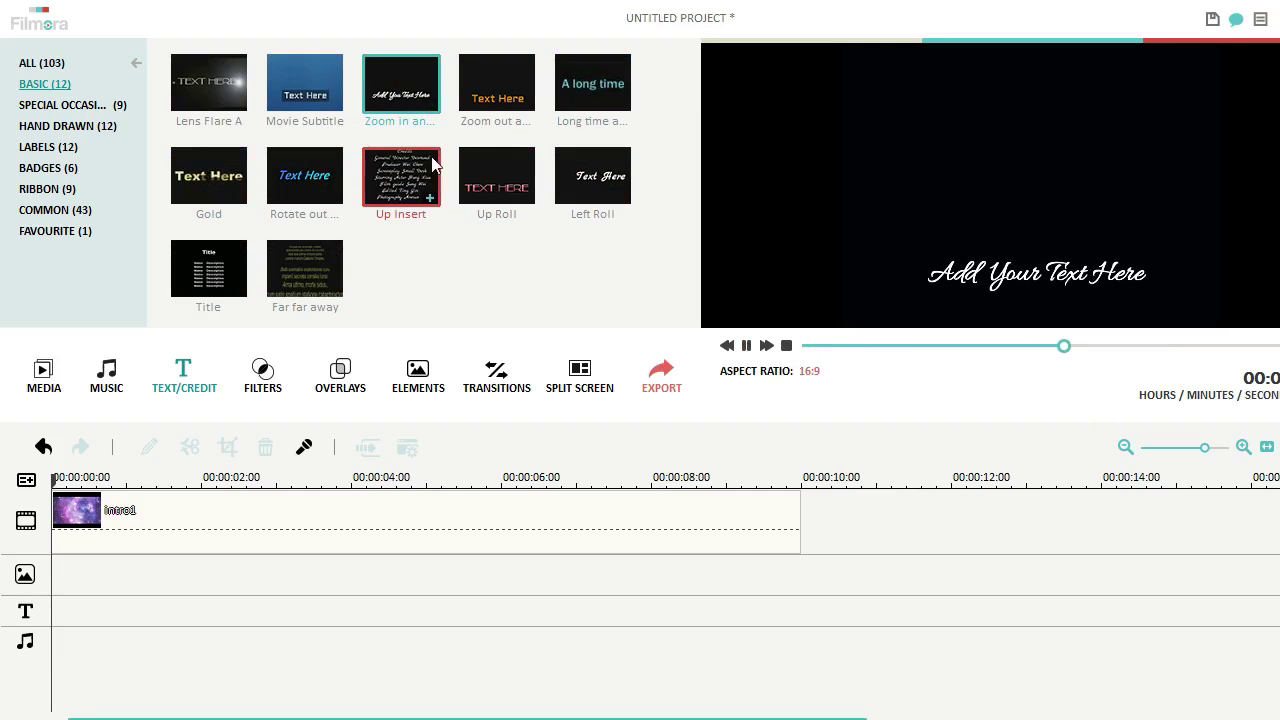
Add the Zoom in and Fade out title to the text track and preview it from the start.
drag(394, 68, 54, 570)
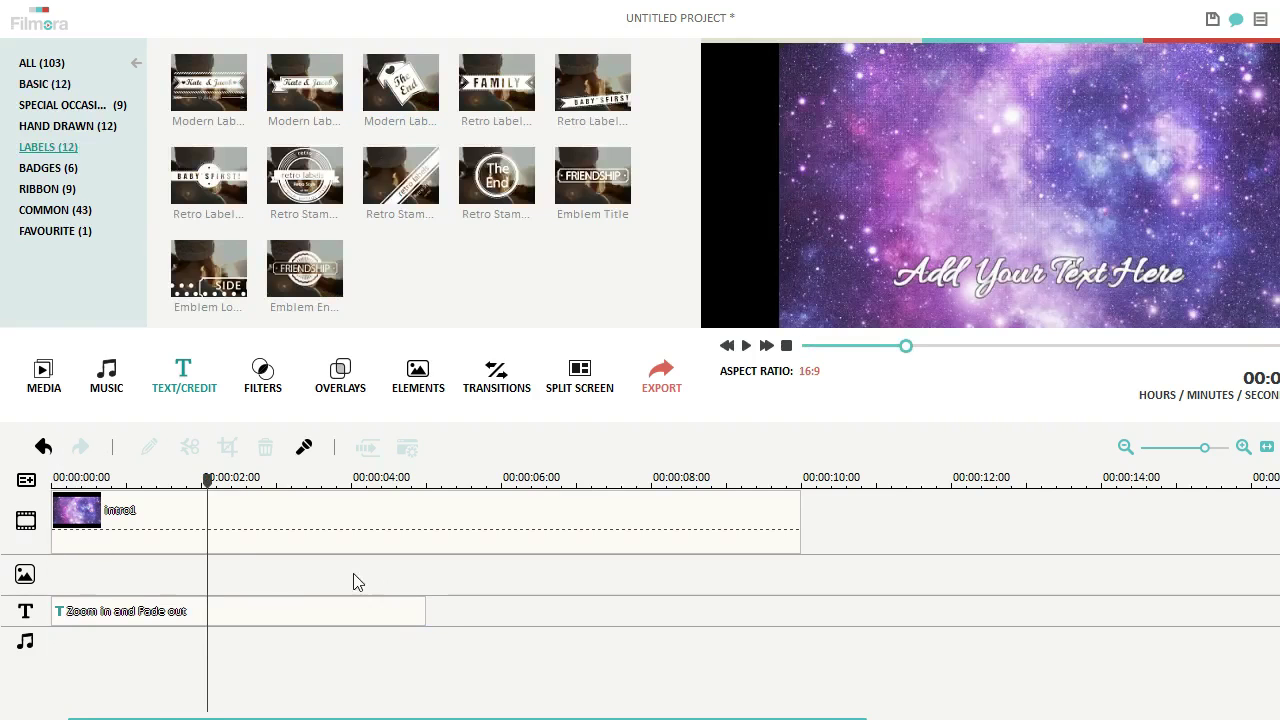
click(99, 609)
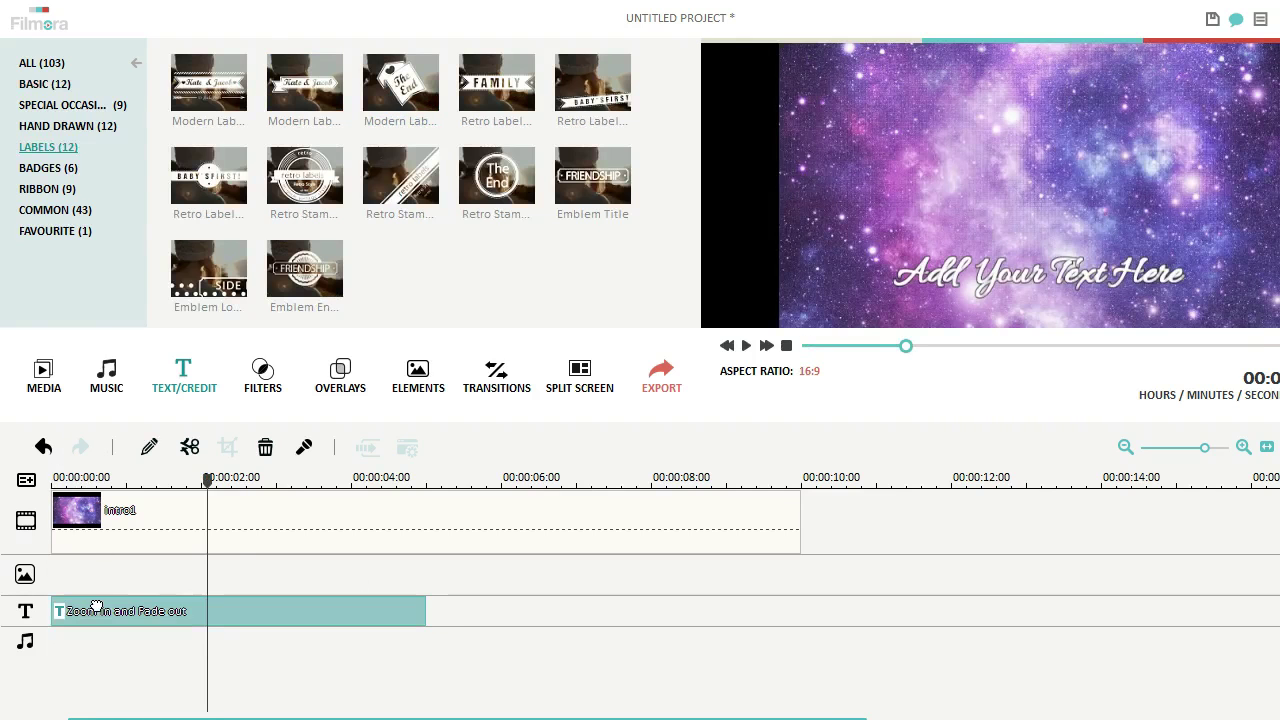
drag(207, 480, 3, 445)
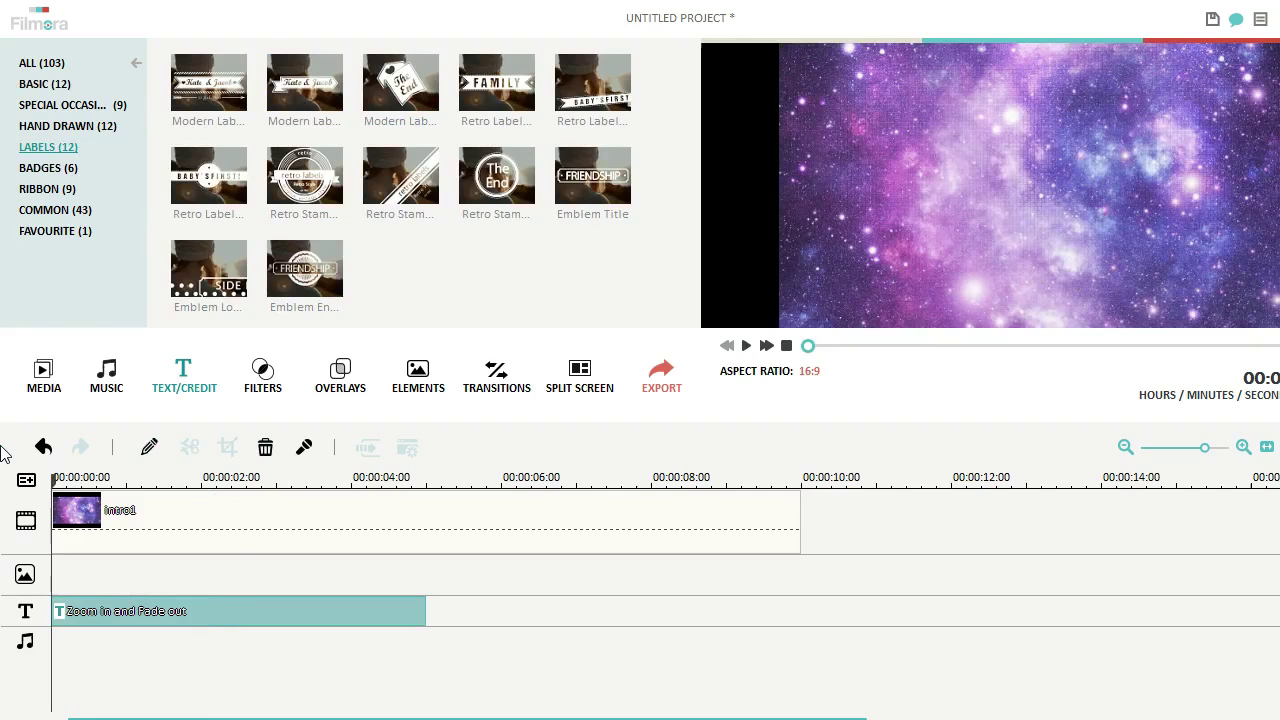
key(space)
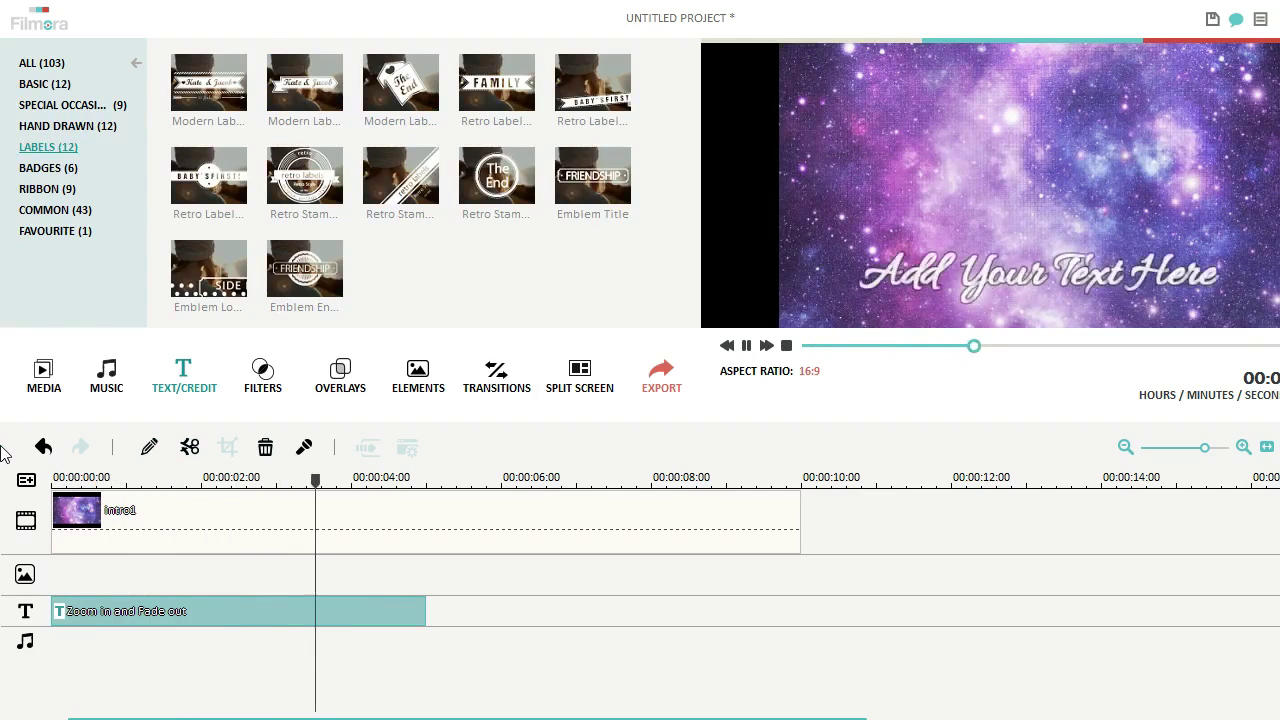
key(space)
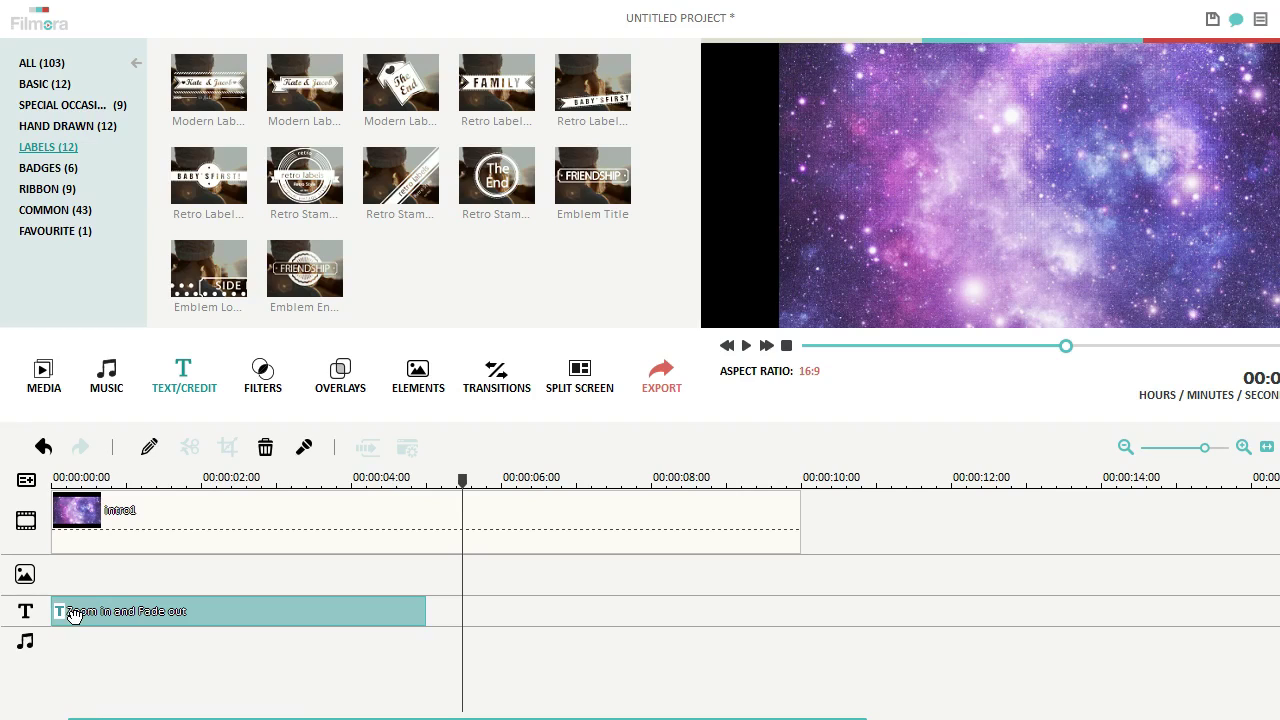
Confirm the title's text settings, then stretch the title to end at 00:00:10.
right_click(73, 614)
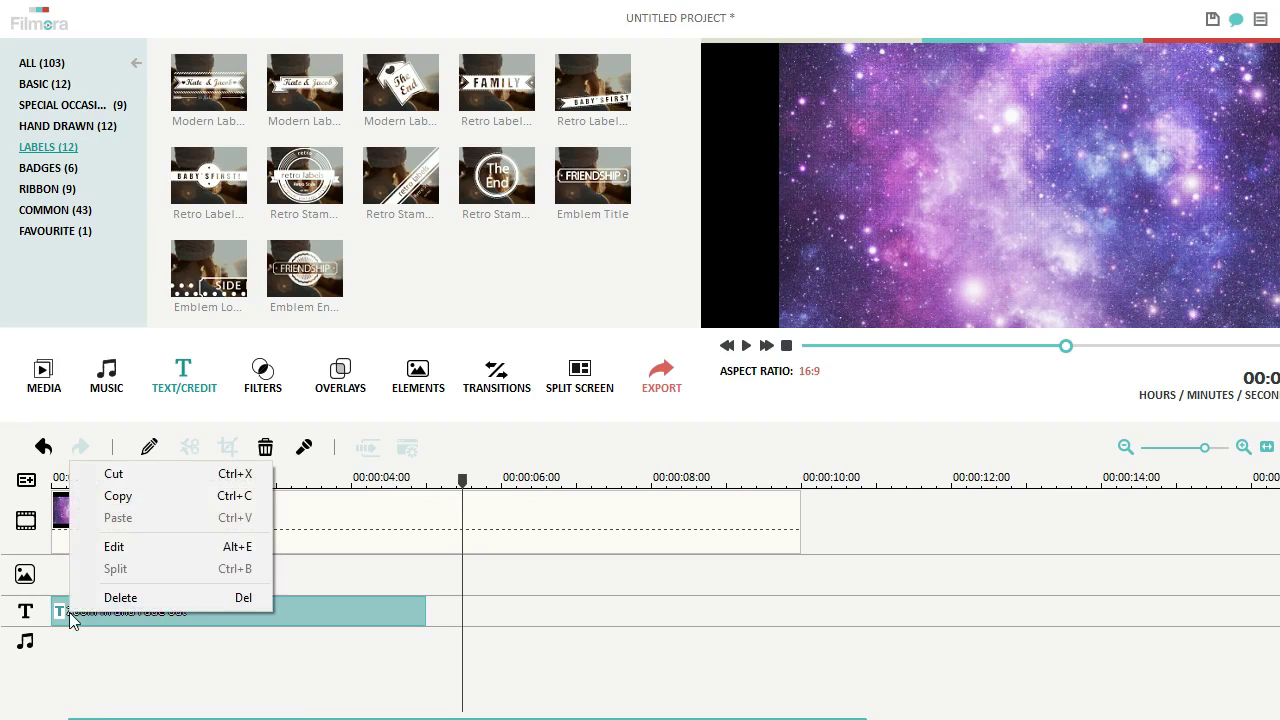
click(127, 549)
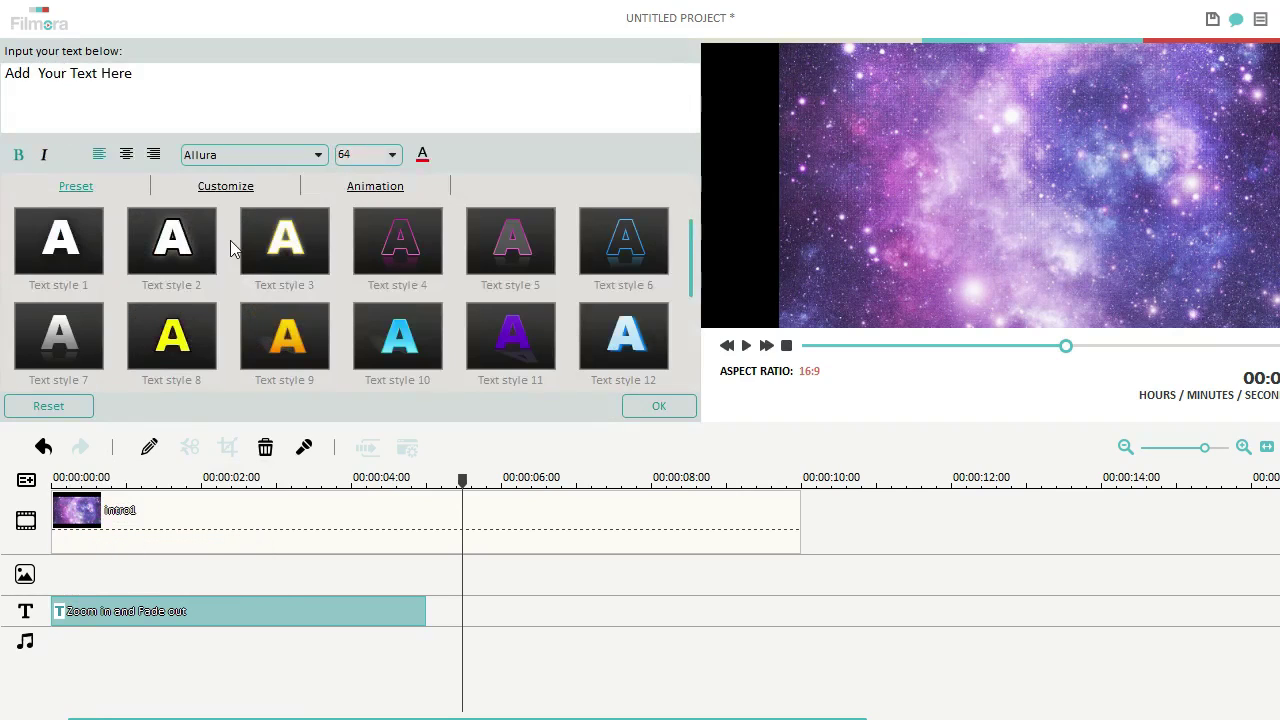
click(651, 409)
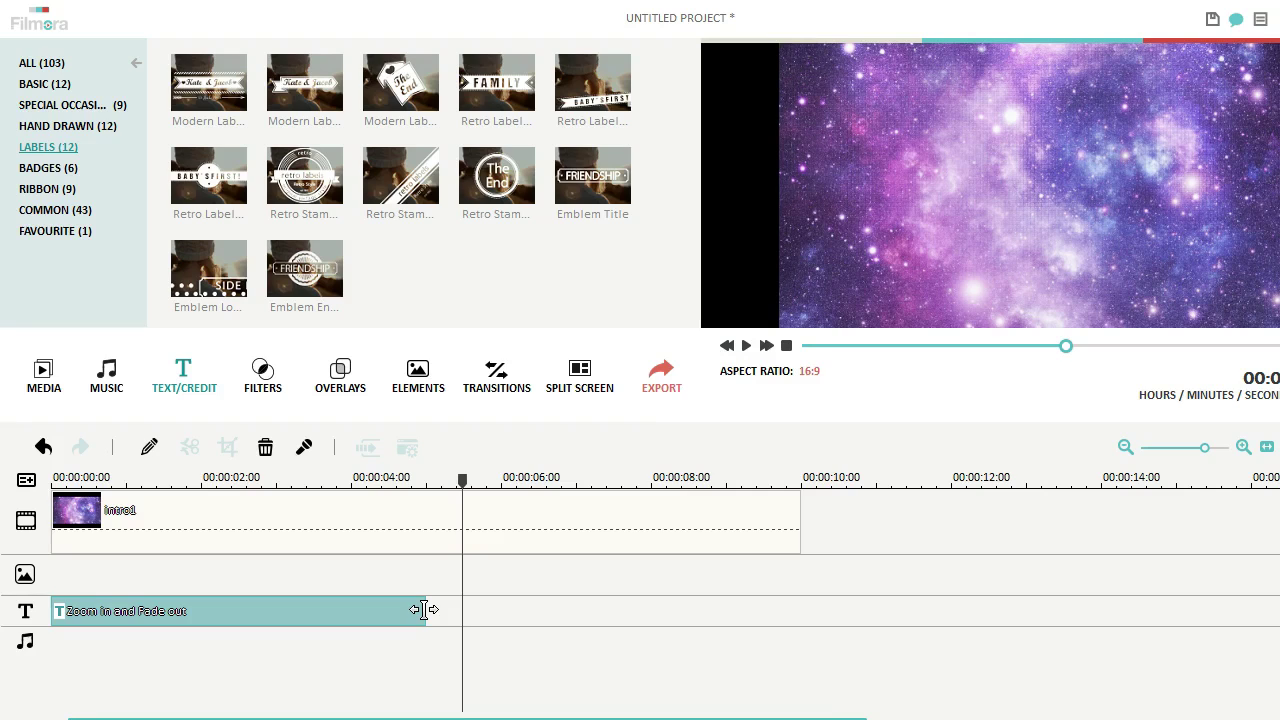
drag(425, 610, 800, 610)
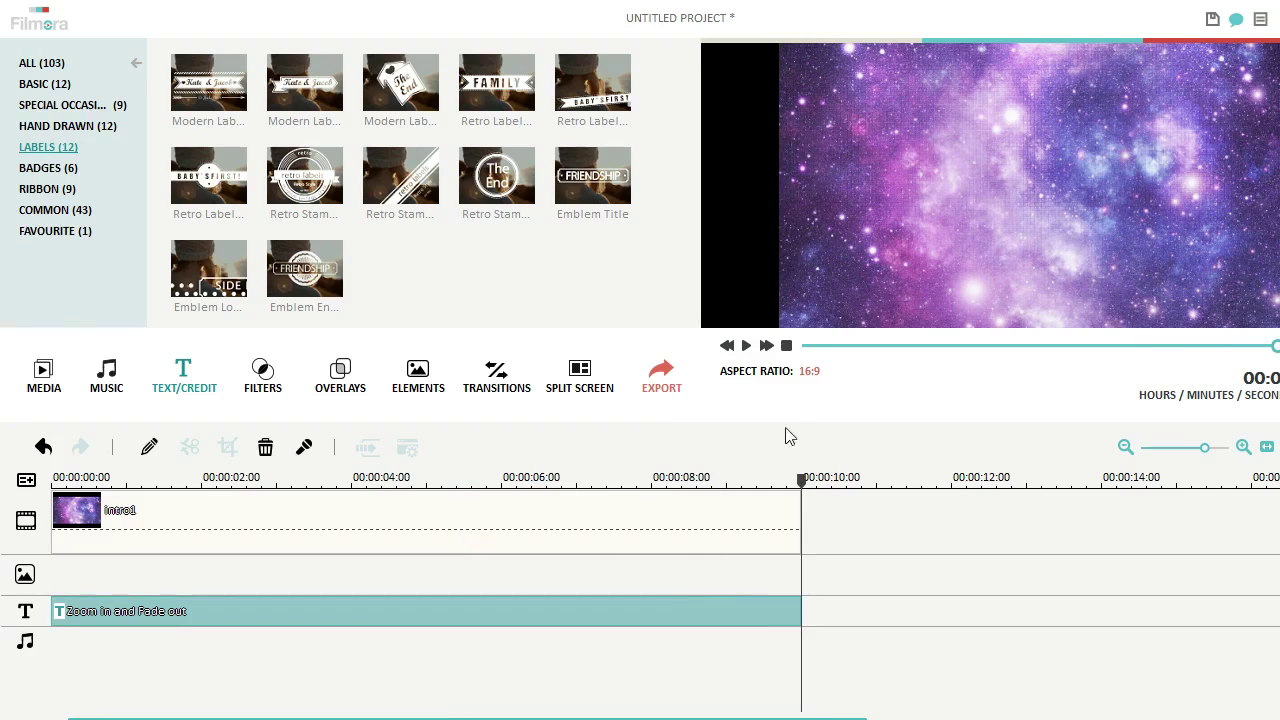
drag(808, 485, 52, 478)
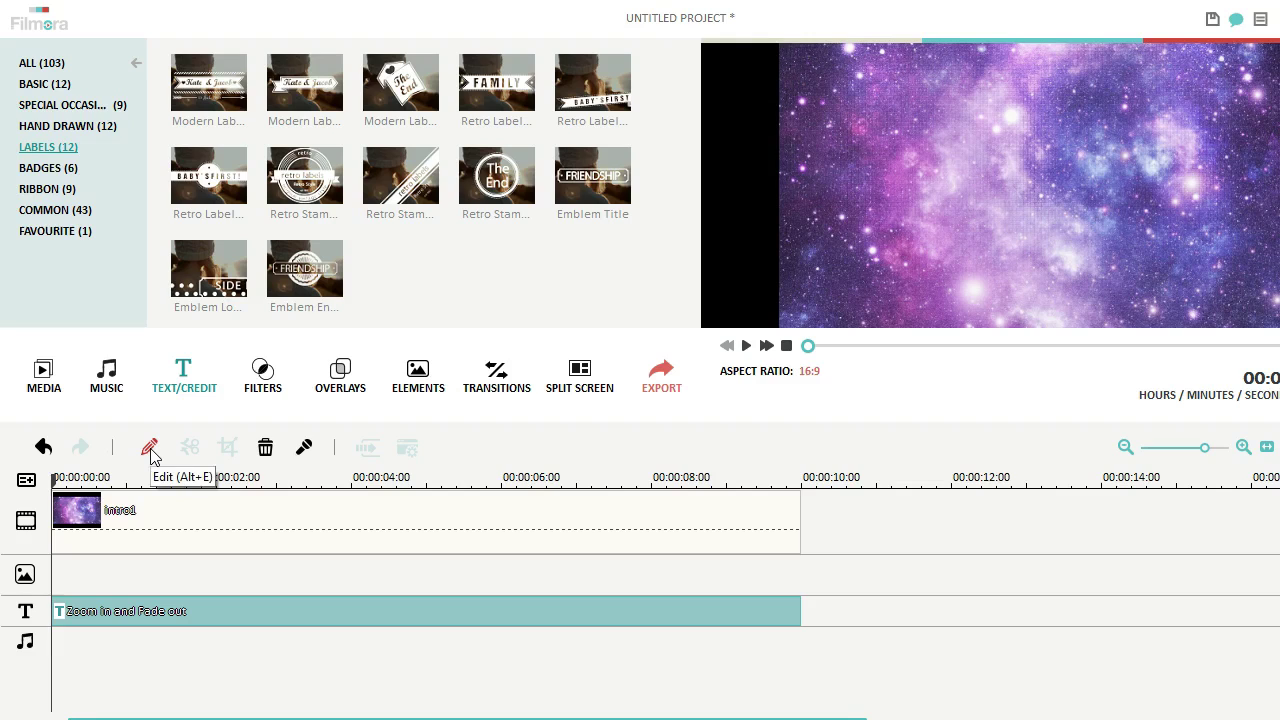
Open the title for editing and move its text box higher in the frame.
right_click(128, 612)
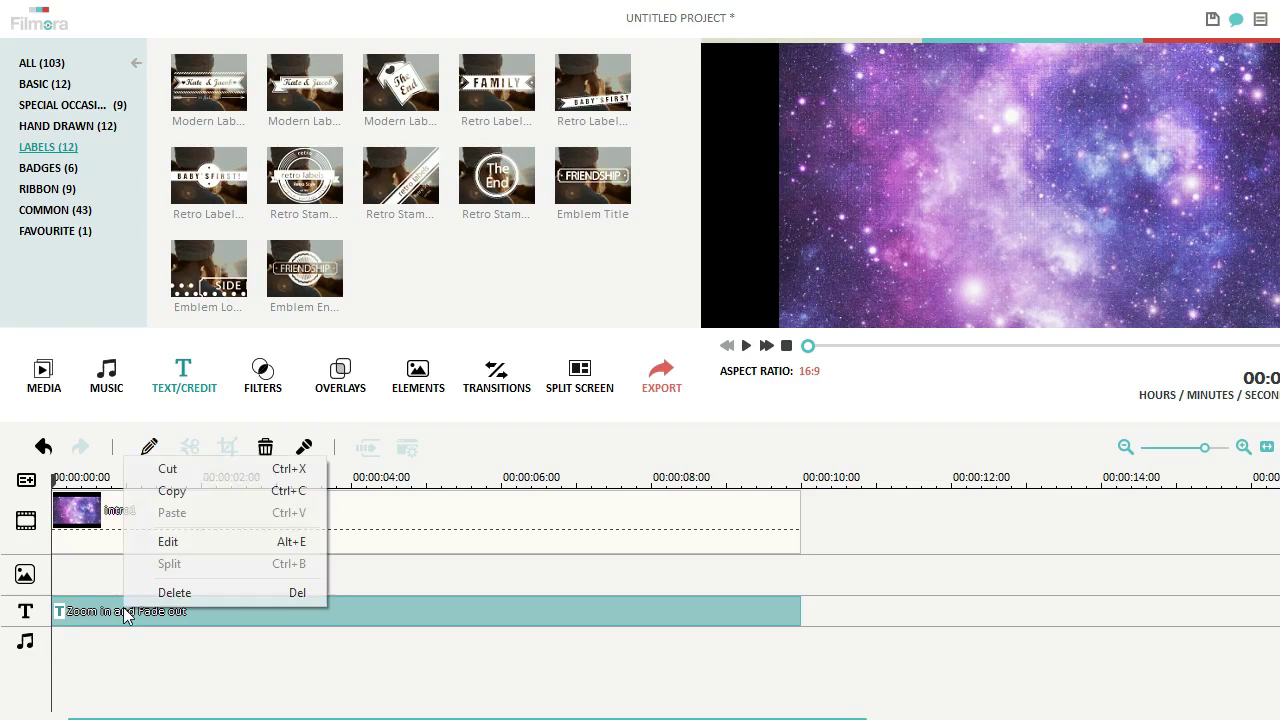
click(168, 542)
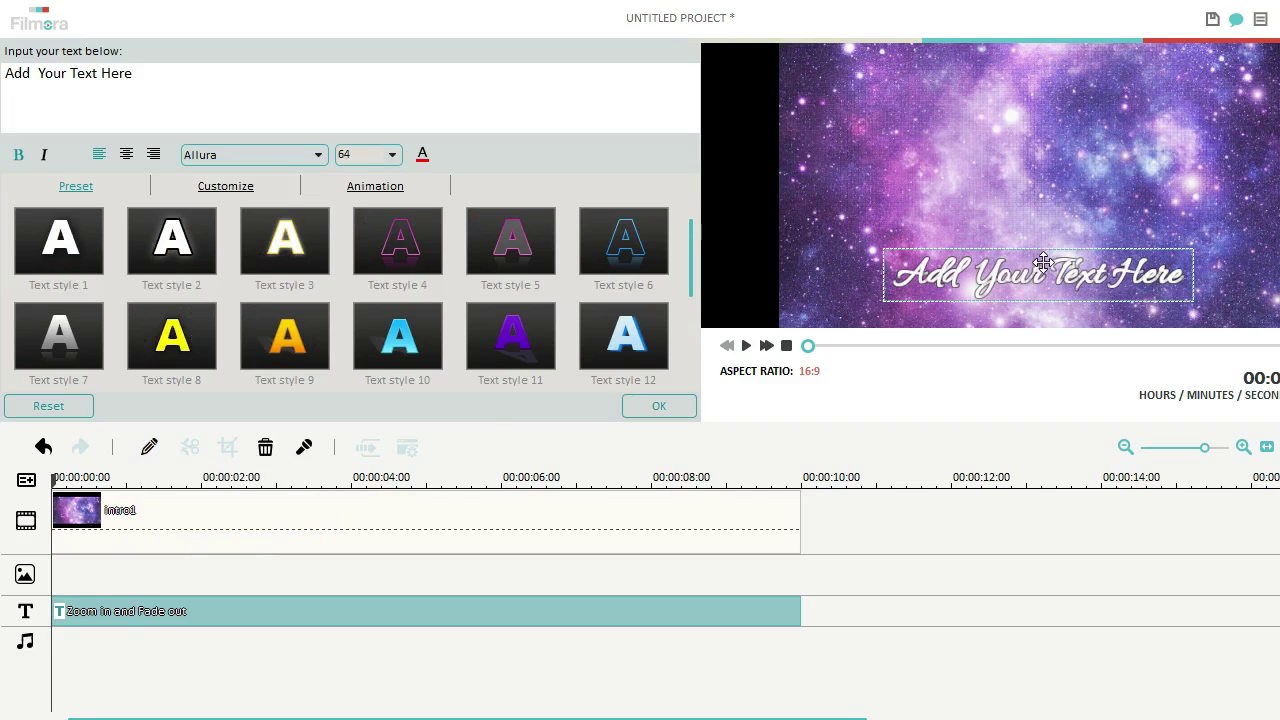
drag(1043, 267, 1032, 188)
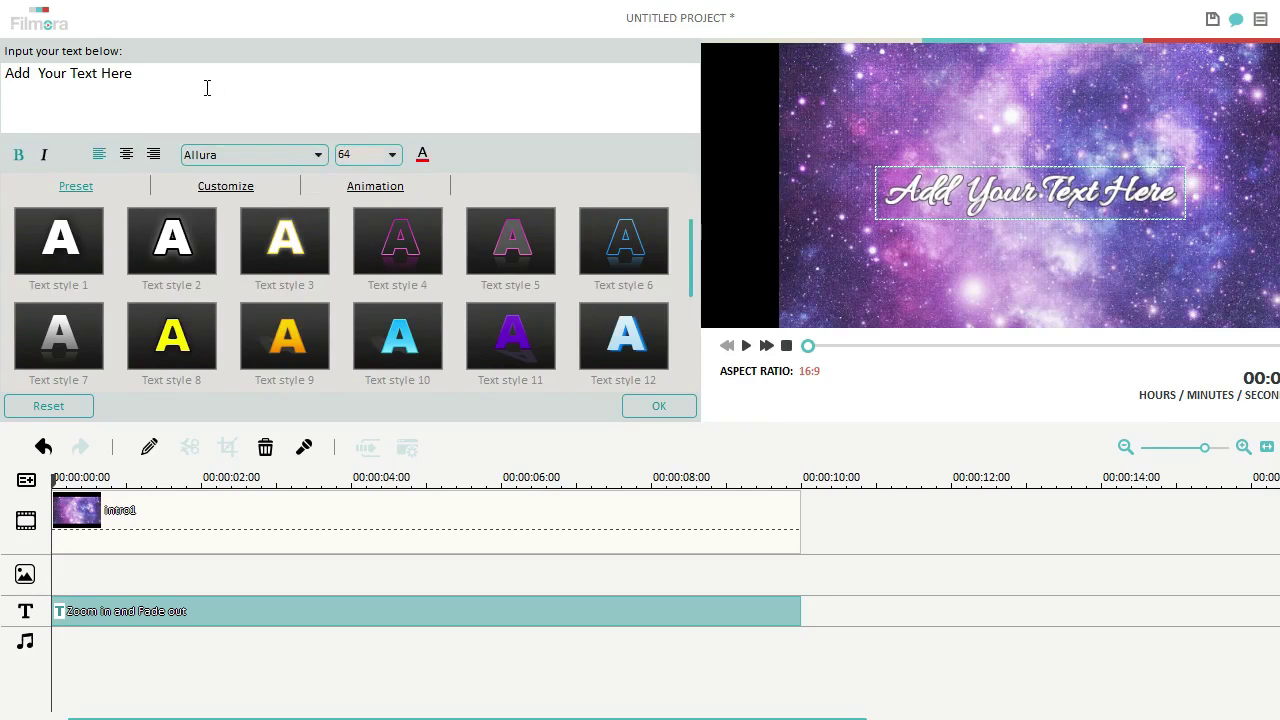
Replace the placeholder text with 'Miss A. Marie'.
key(BackSpace)
key(BackSpace)
key(BackSpace)
key(BackSpace)
key(BackSpace)
key(BackSpace)
key(BackSpace)
key(BackSpace)
key(BackSpace)
key(BackSpace)
key(BackSpace)
key(BackSpace)
key(BackSpace)
key(BackSpace)
key(BackSpace)
key(BackSpace)
key(BackSpace)
key(BackSpace)
key(BackSpace)
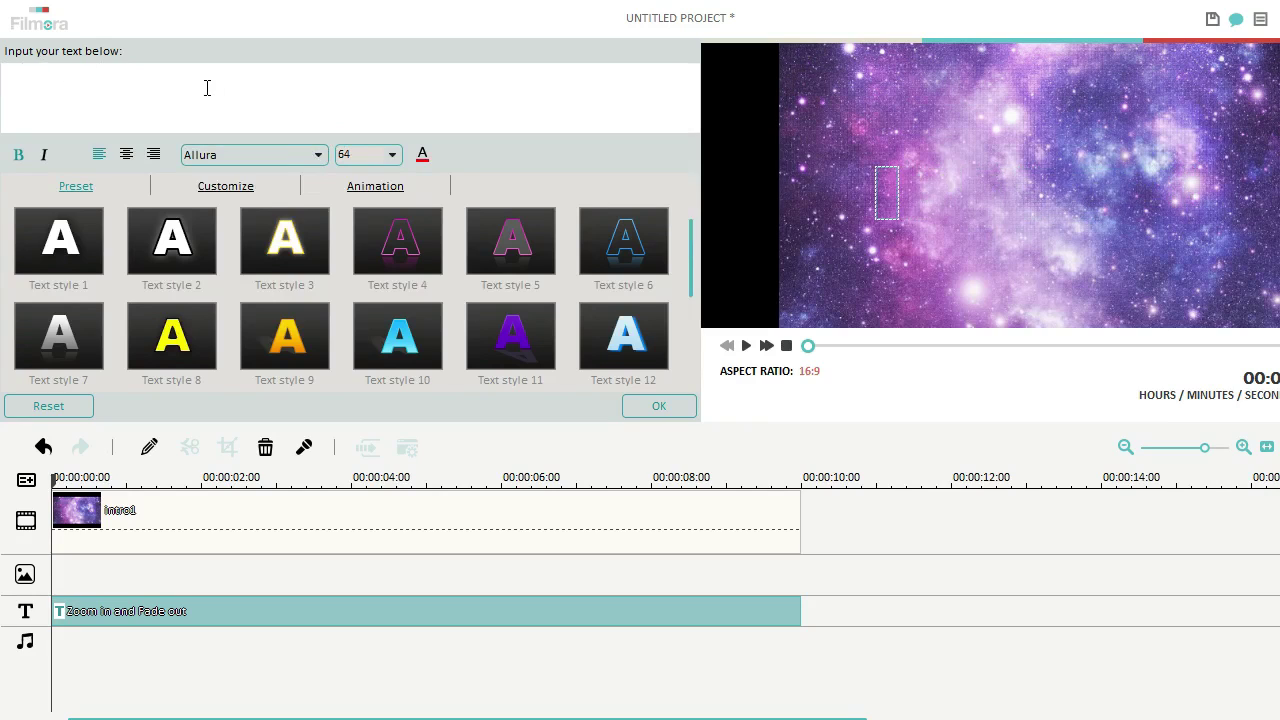
text(Miss A.)
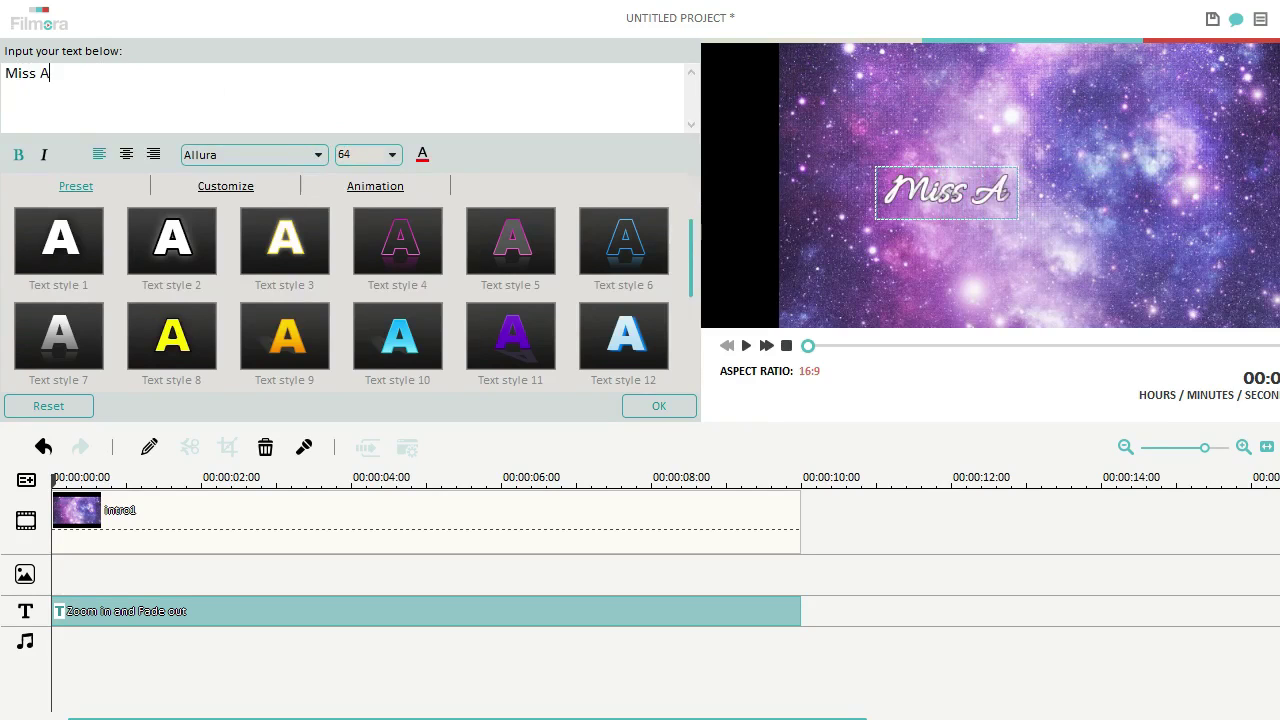
key(BackSpace)
text(. Marie)
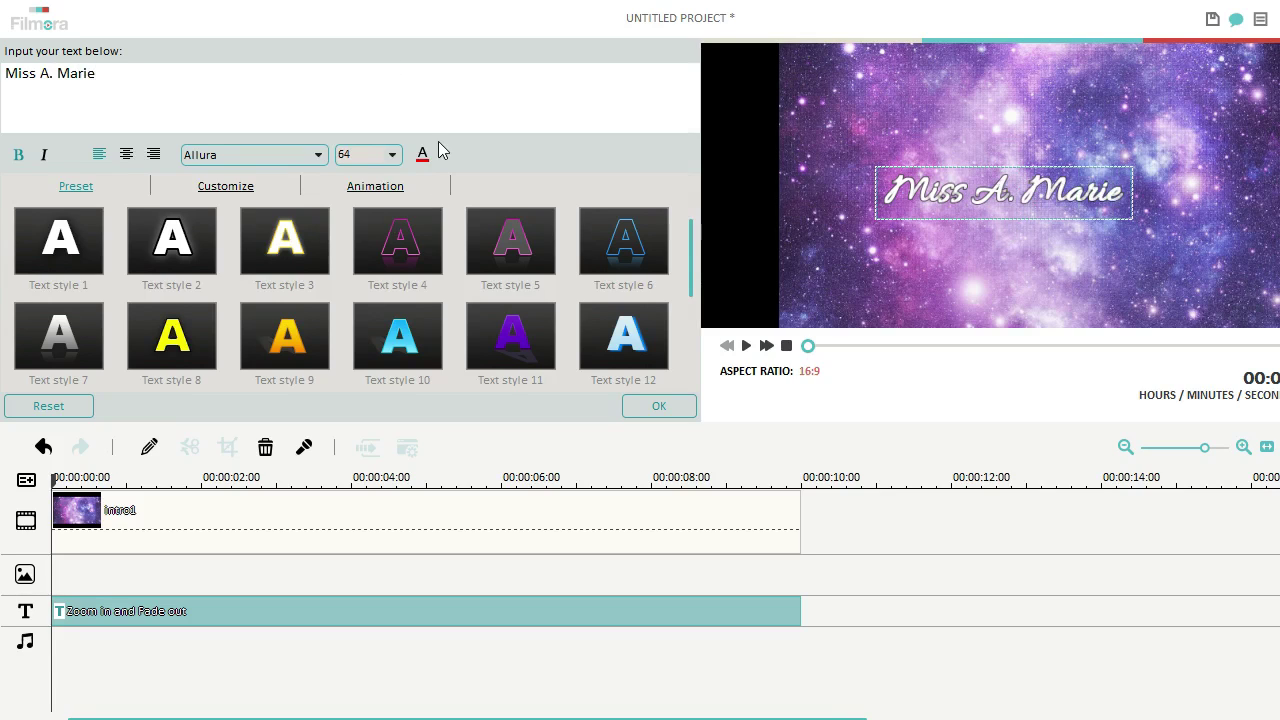
Set the title font to Alex Brush at size 105 and reposition it in the frame.
click(318, 155)
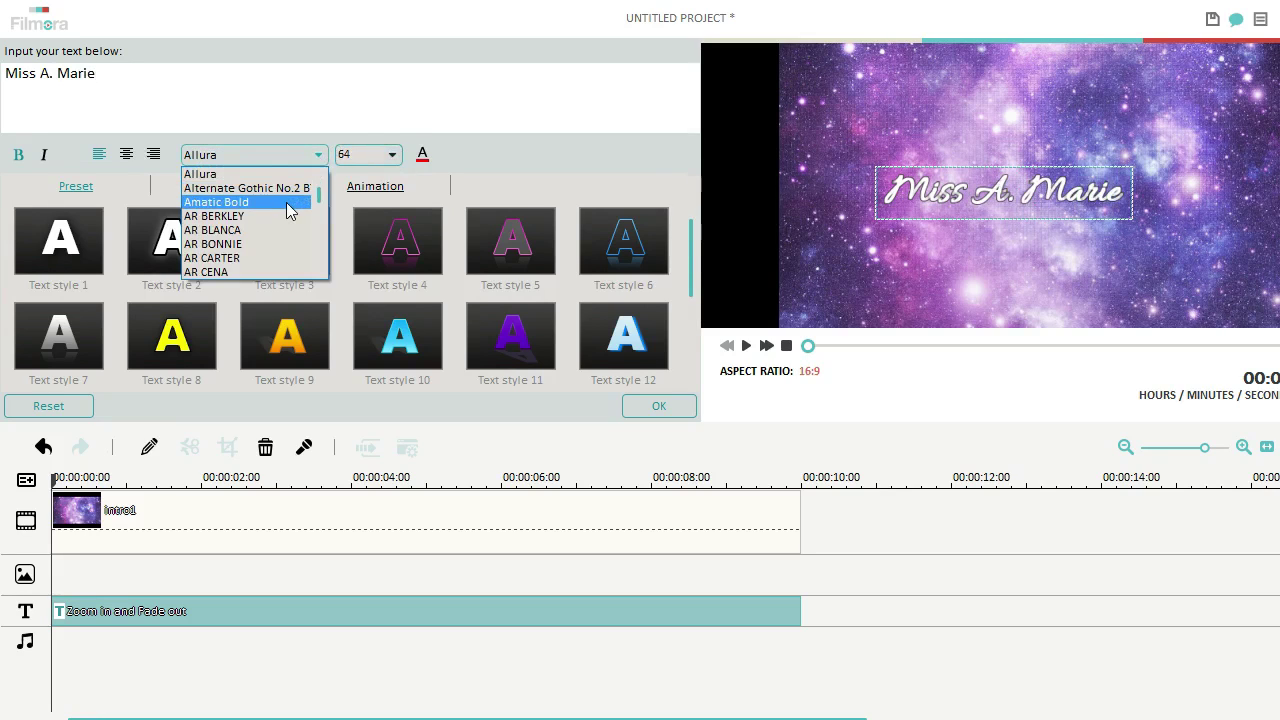
mouse_move(318, 200)
mouse_down()
mouse_move(318, 224)
mouse_move(330, 180)
mouse_up()
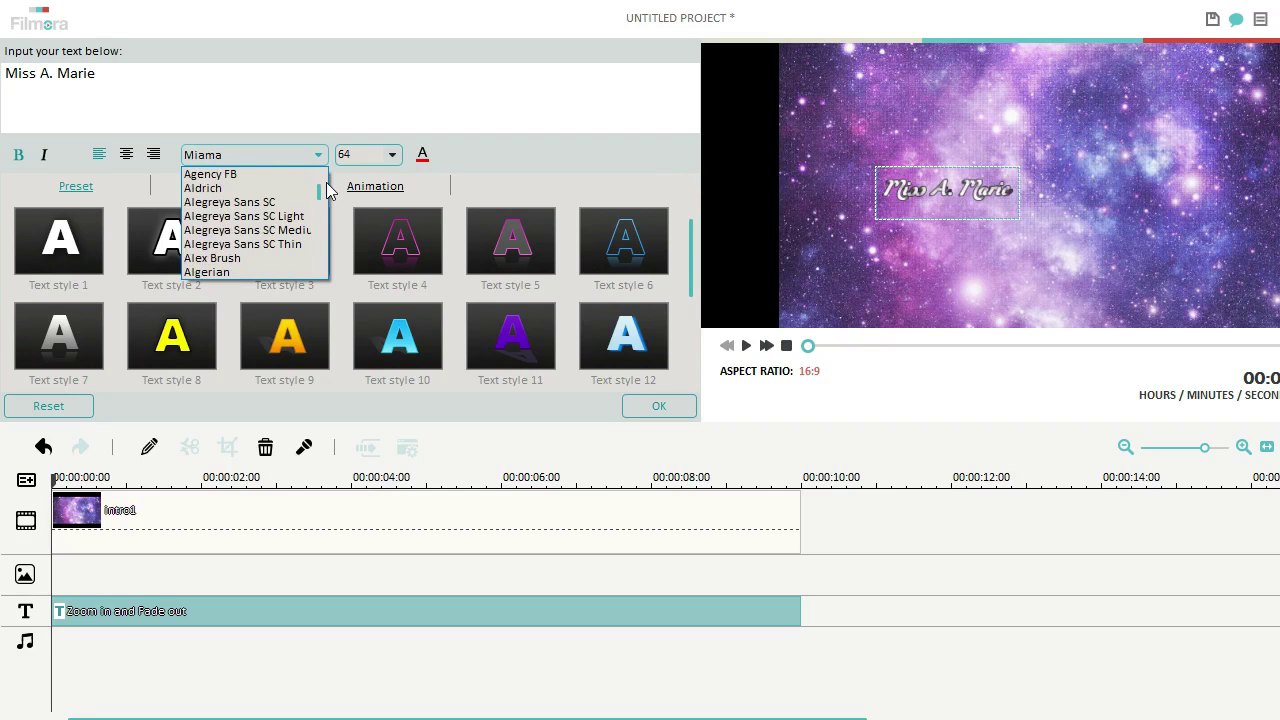
click(283, 257)
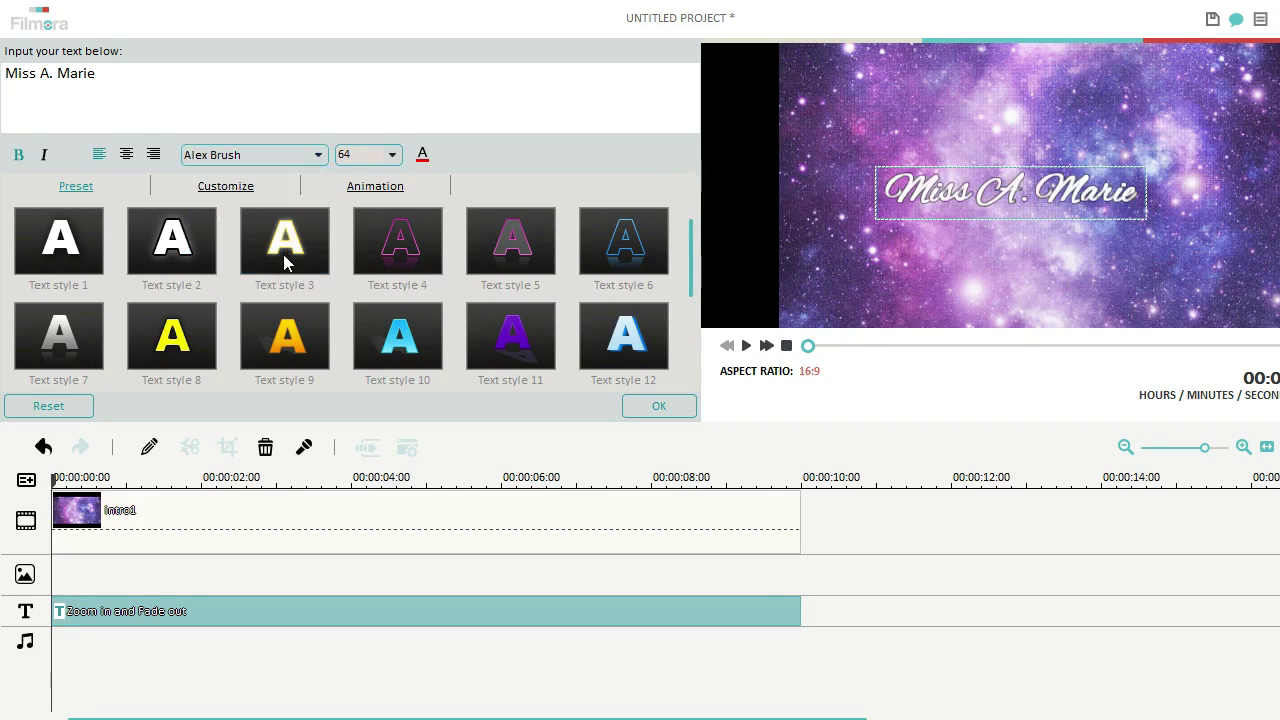
click(390, 157)
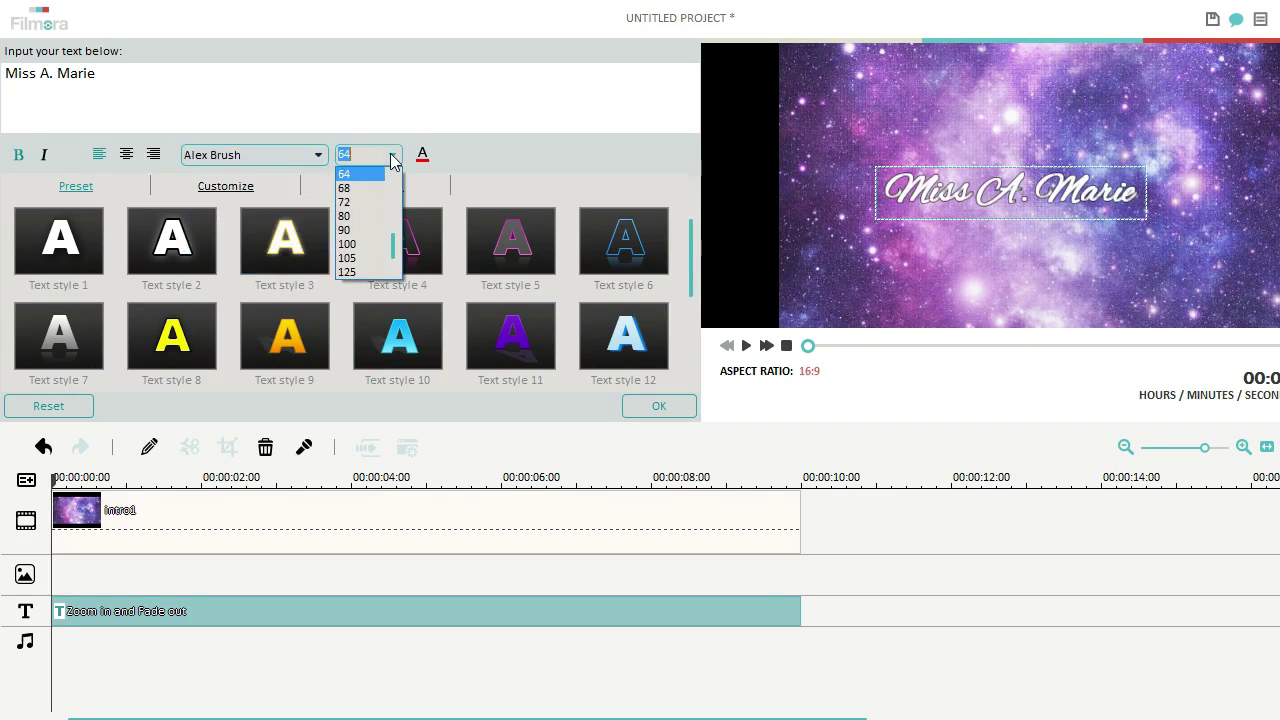
click(375, 270)
drag(1059, 229, 960, 203)
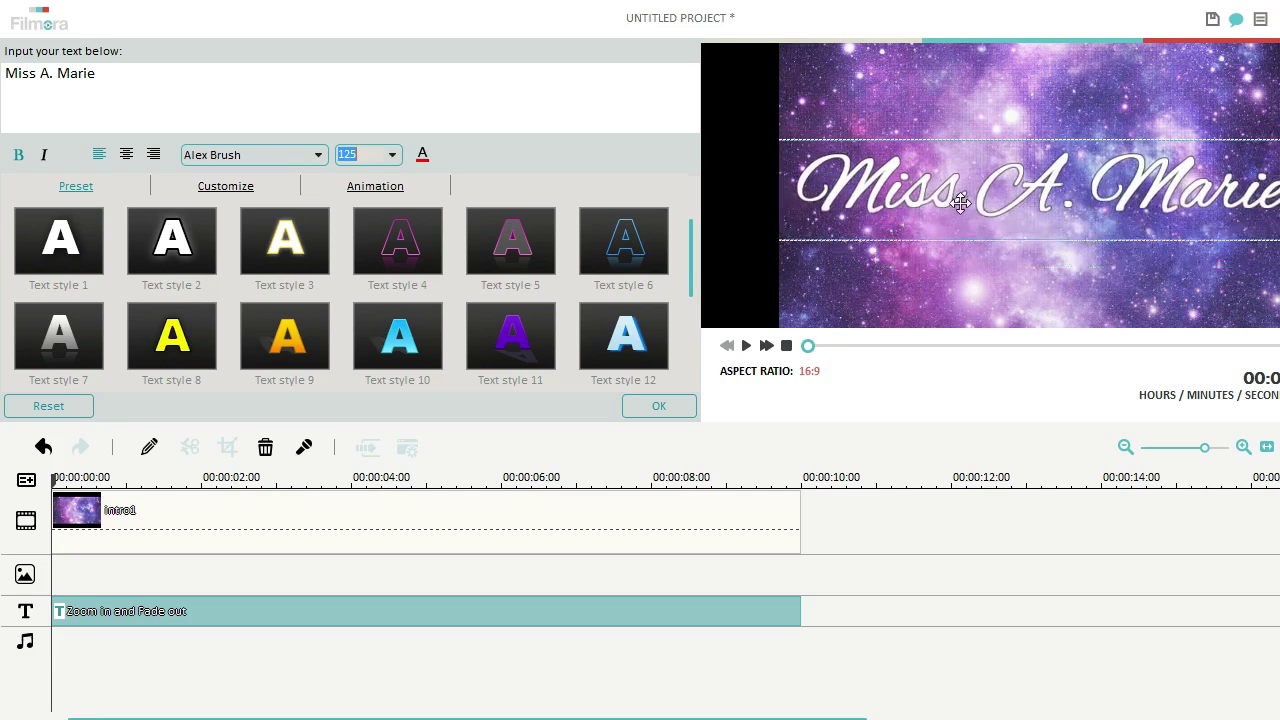
click(392, 154)
click(377, 246)
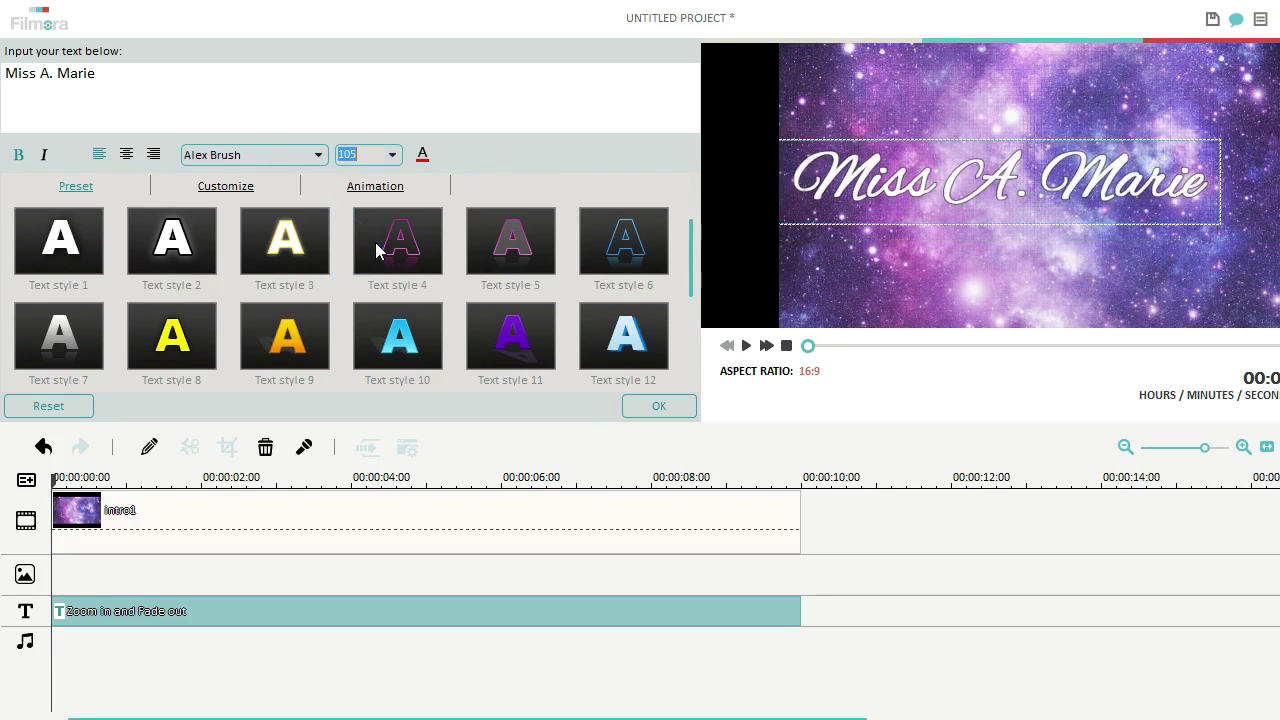
drag(977, 184, 1003, 193)
Preview preset text styles 1 through 9 on the title.
double_click(75, 238)
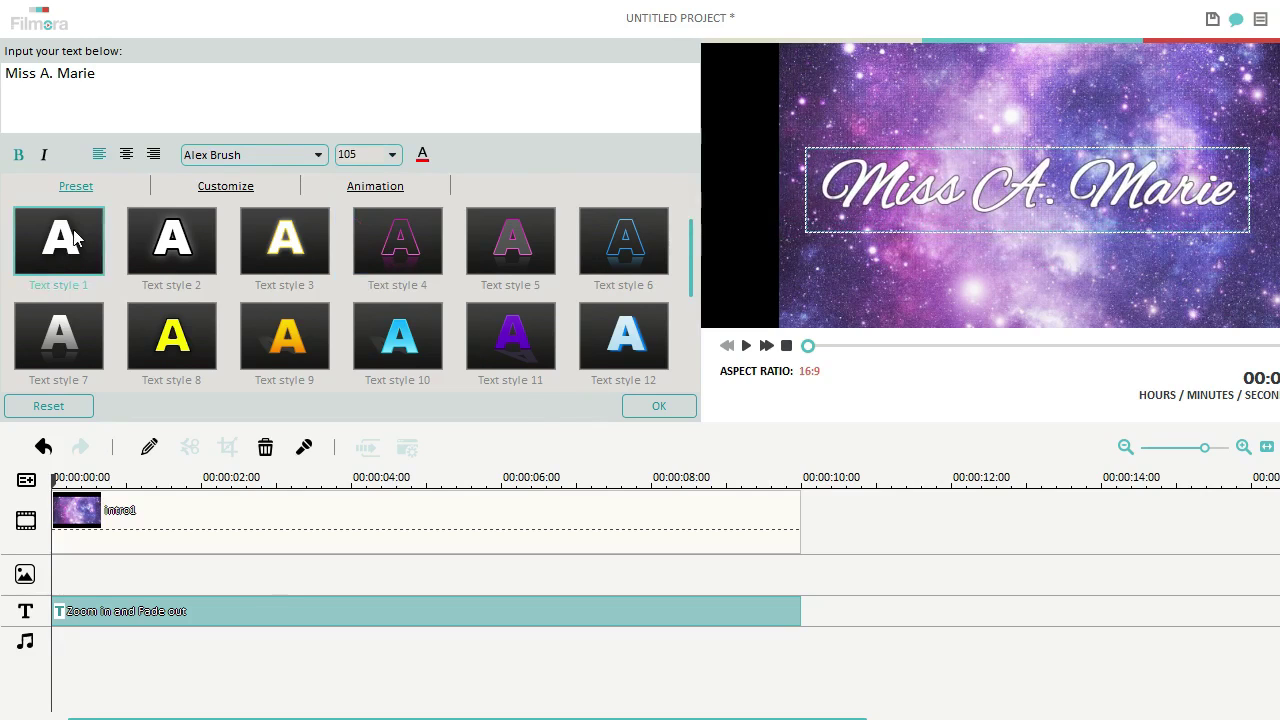
double_click(174, 232)
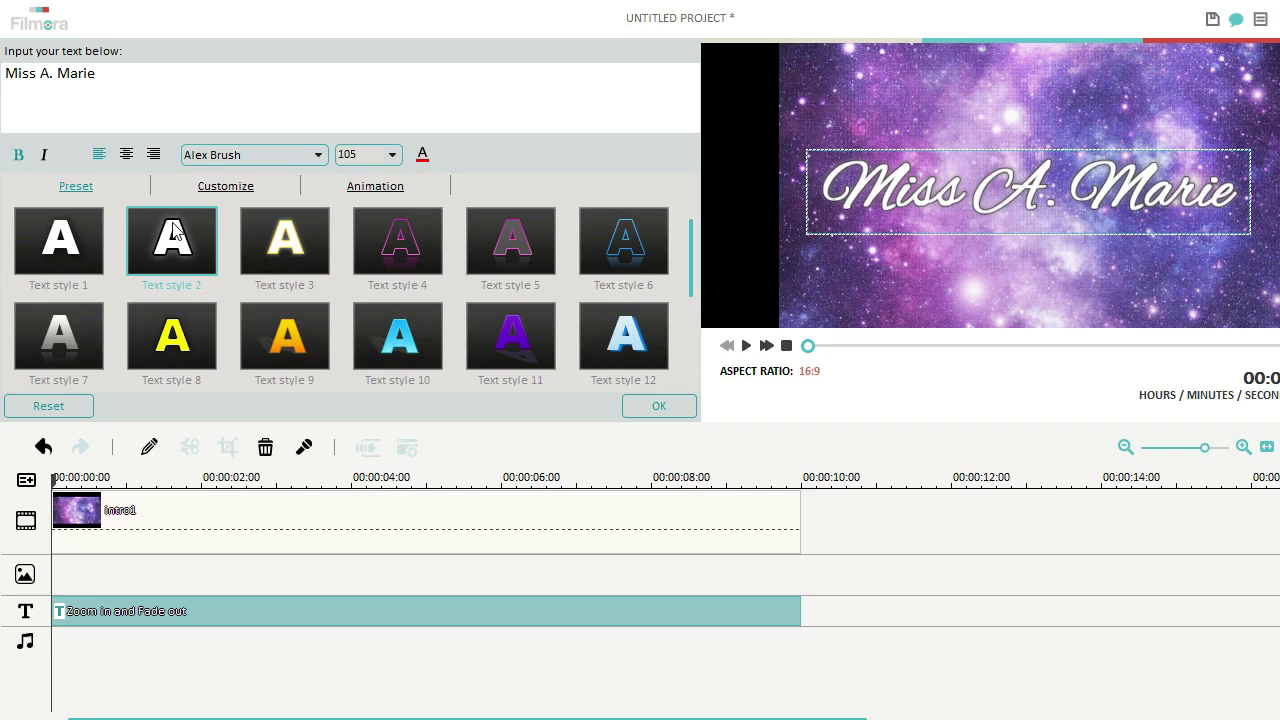
double_click(262, 250)
double_click(398, 228)
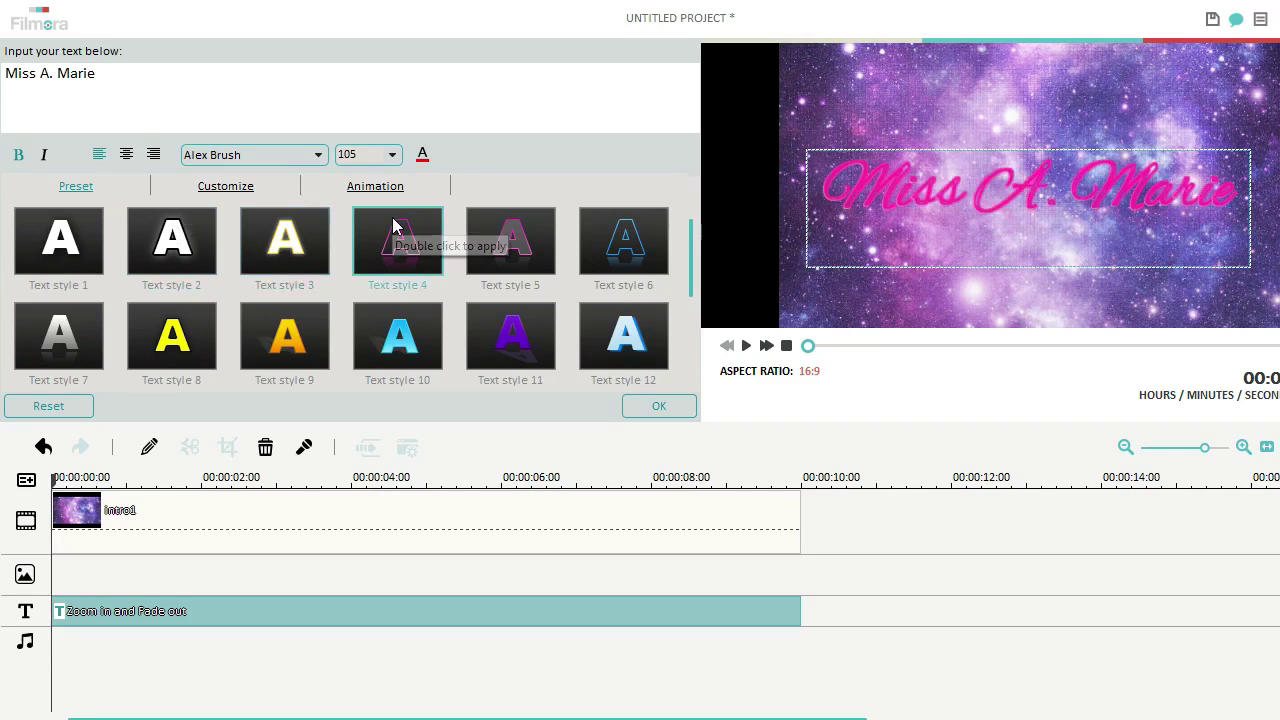
double_click(516, 254)
double_click(620, 238)
double_click(625, 300)
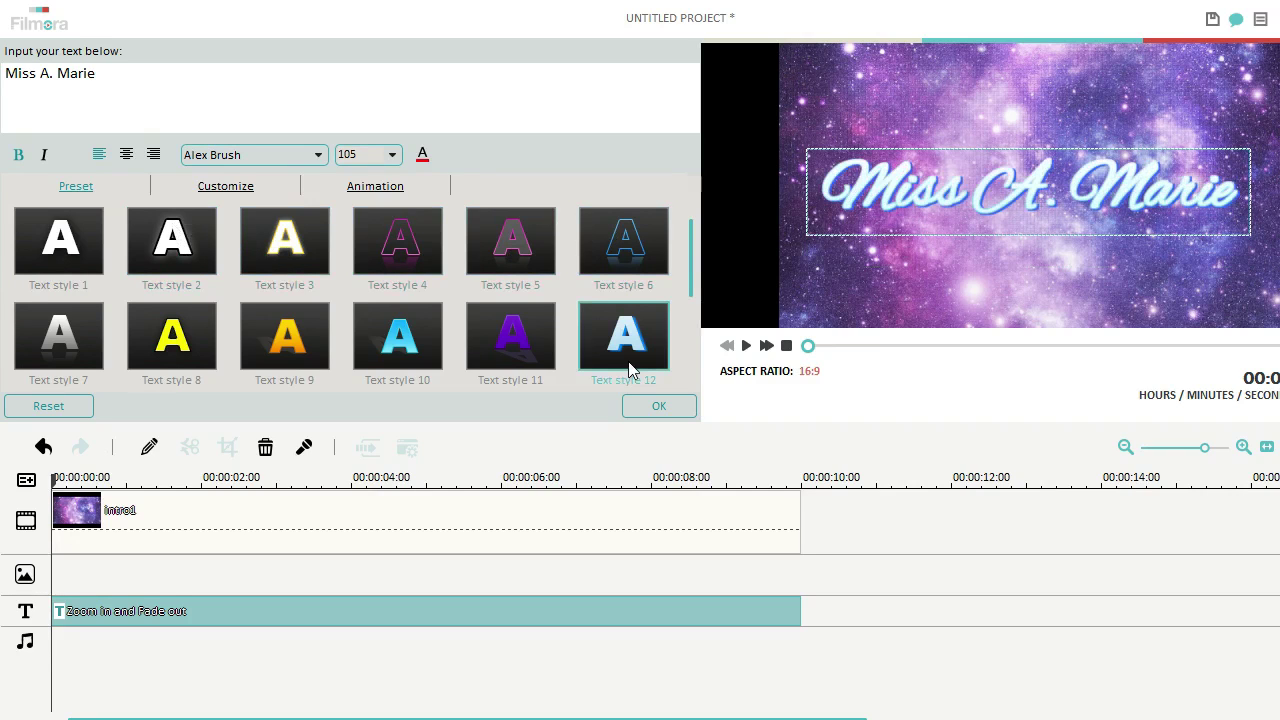
double_click(400, 336)
double_click(278, 343)
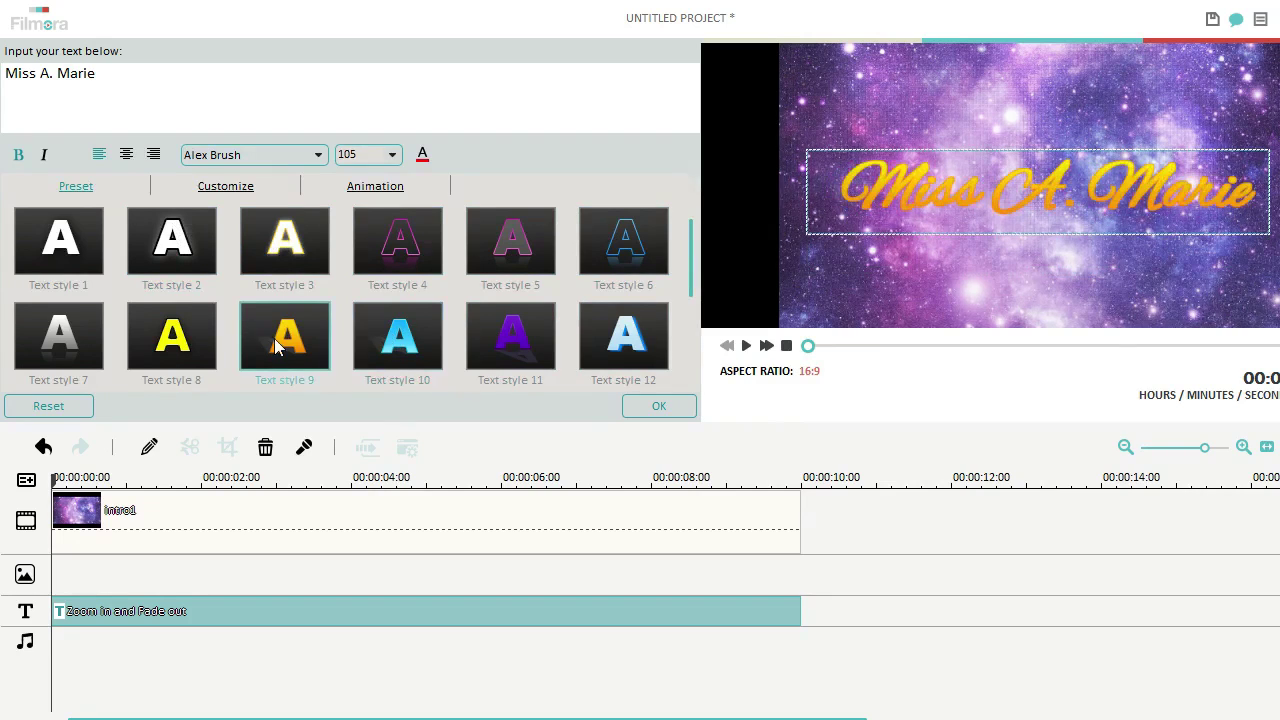
double_click(170, 336)
double_click(56, 345)
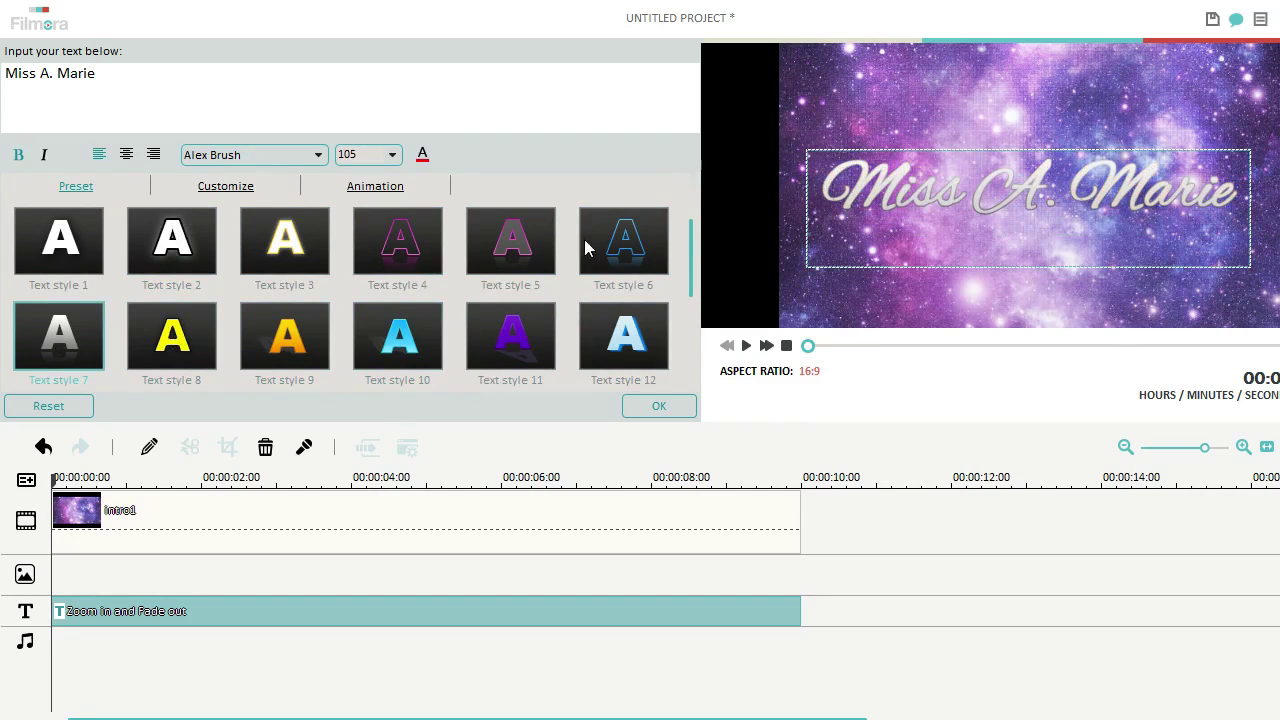
Apply preset Text style 18 for a black title with an orange-red outline.
scroll(698, 320, down, 2)
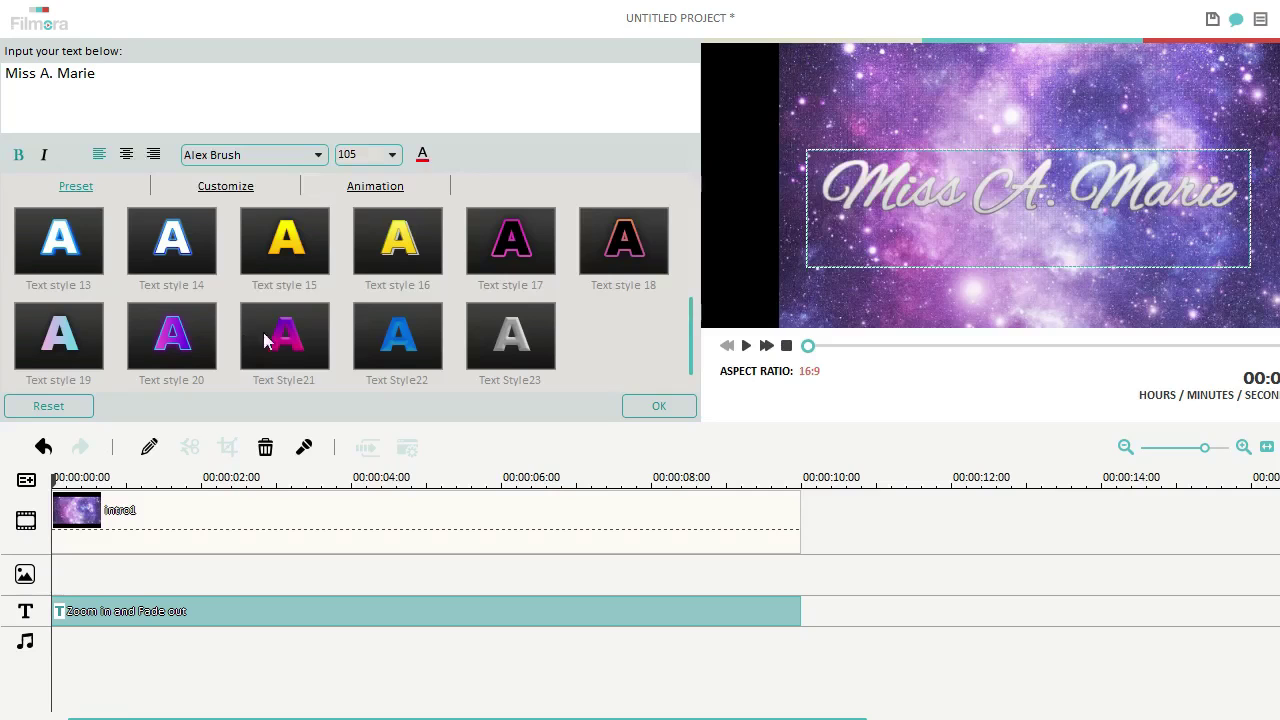
double_click(299, 340)
double_click(497, 238)
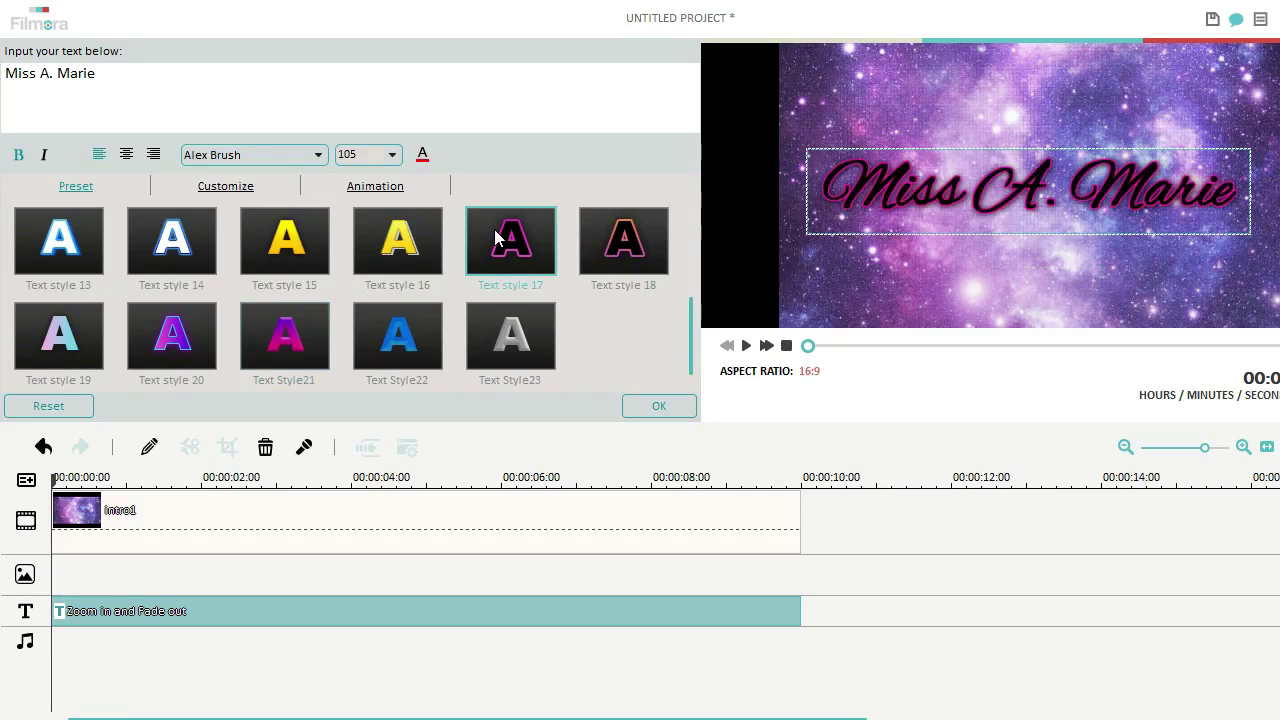
double_click(642, 237)
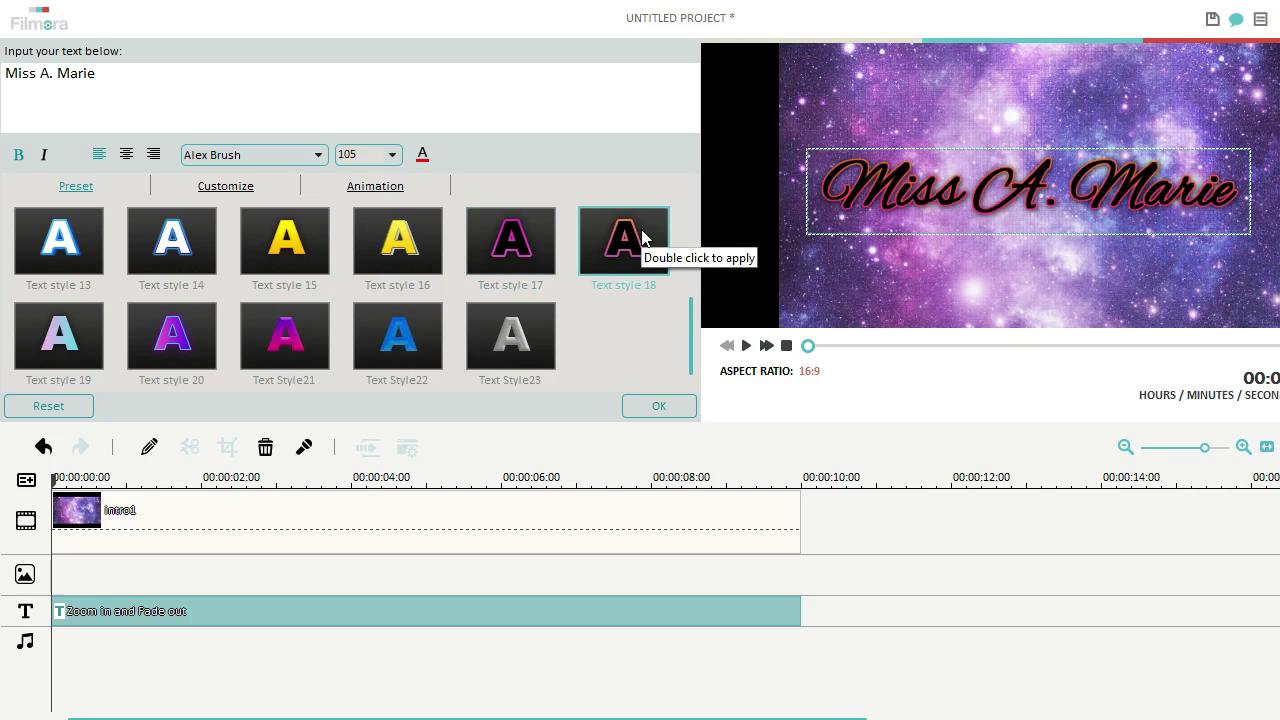
drag(693, 350, 686, 224)
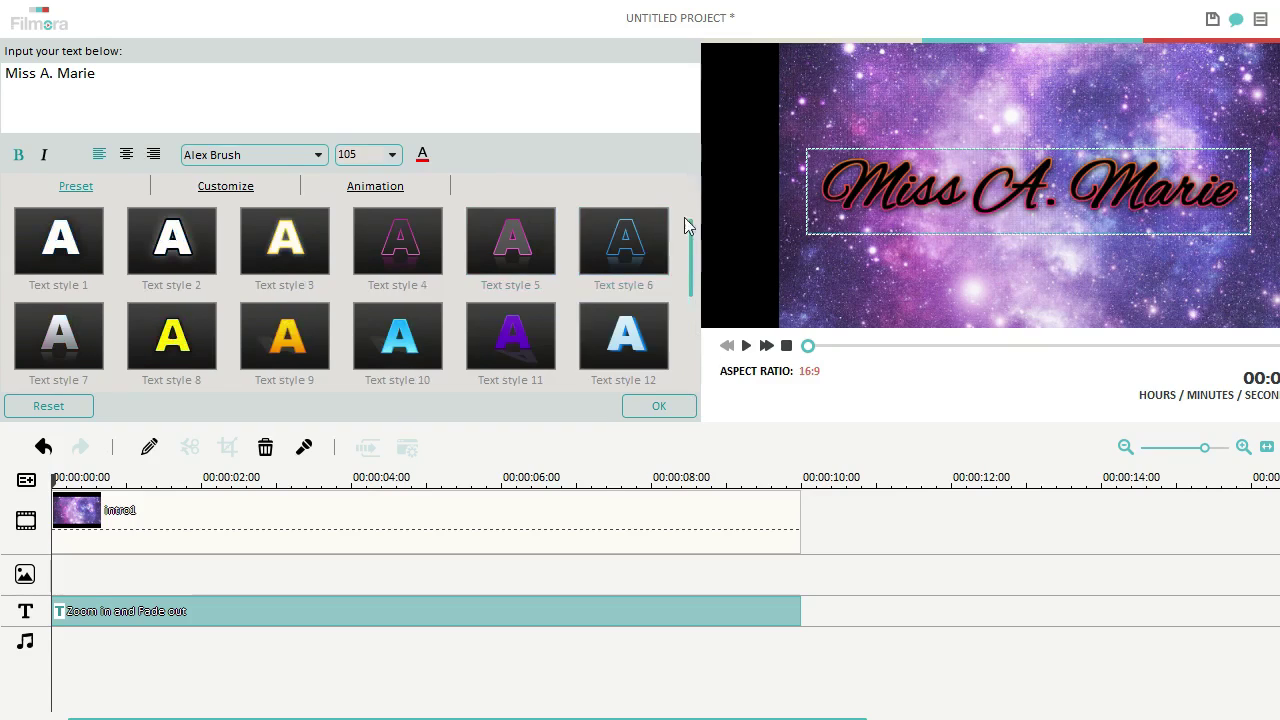
Open the title's Customize settings and keep the fill type as Color Fill.
click(227, 190)
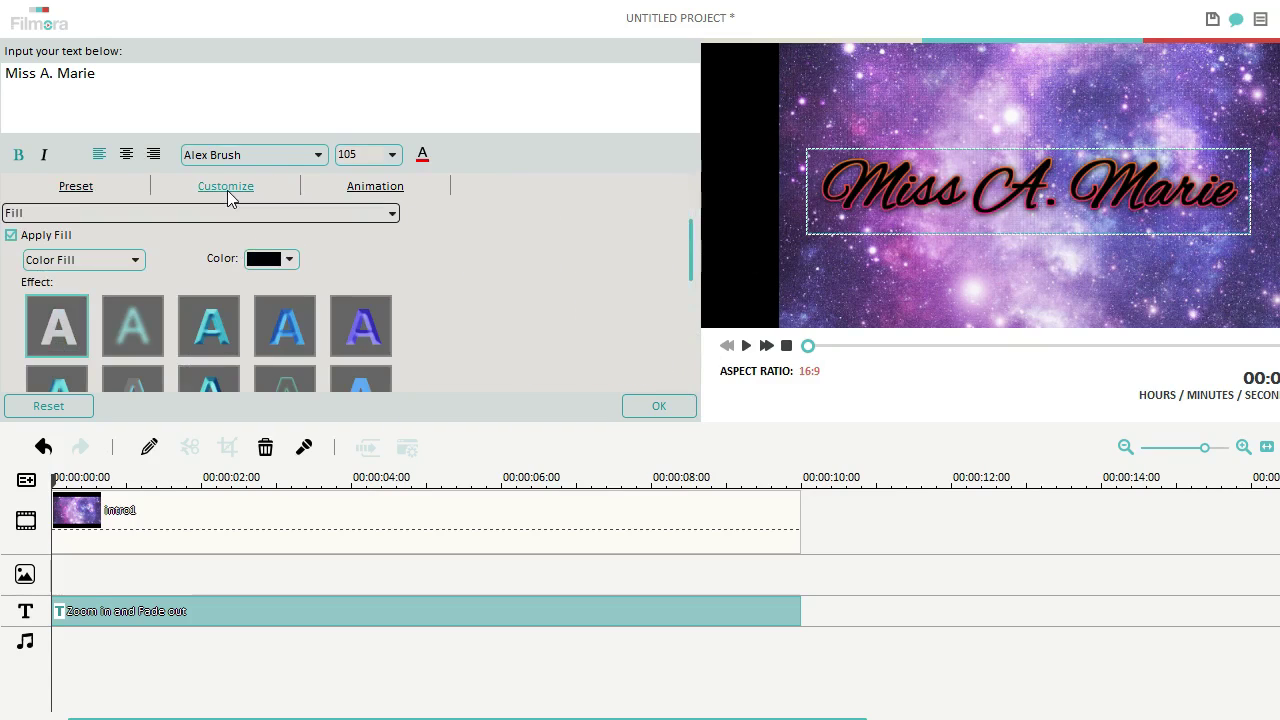
click(65, 262)
click(65, 261)
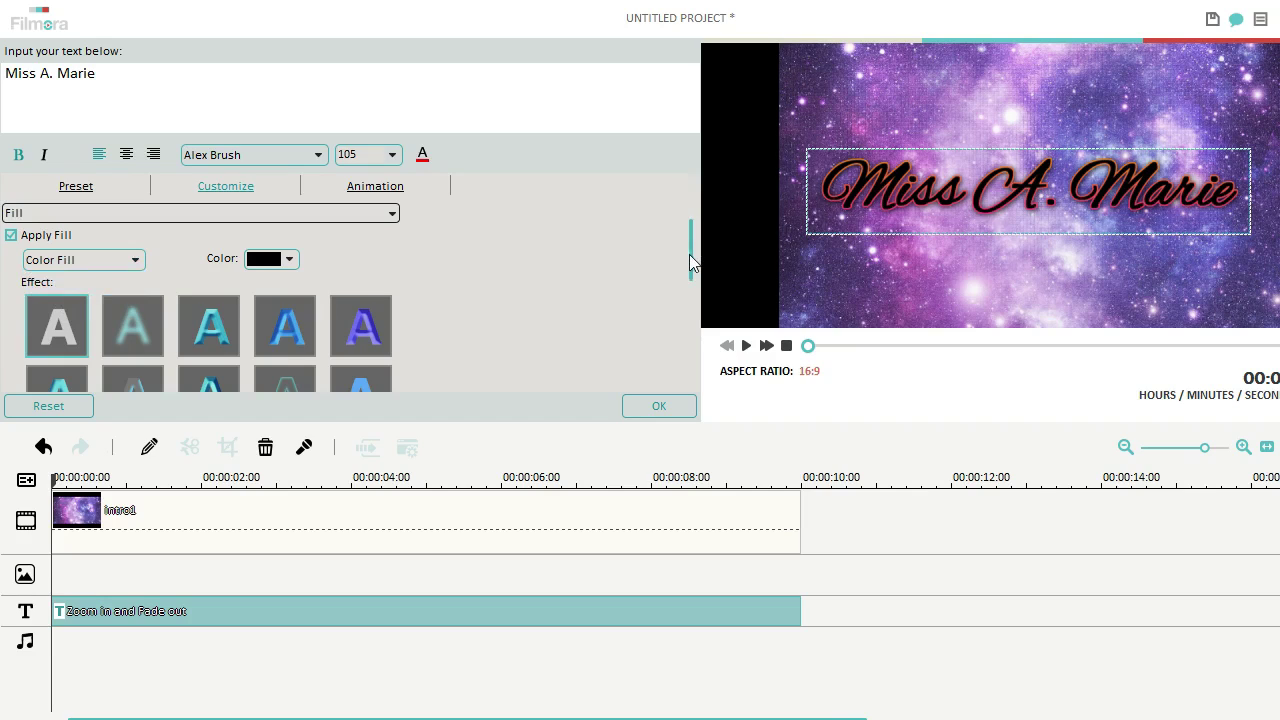
drag(690, 265, 690, 290)
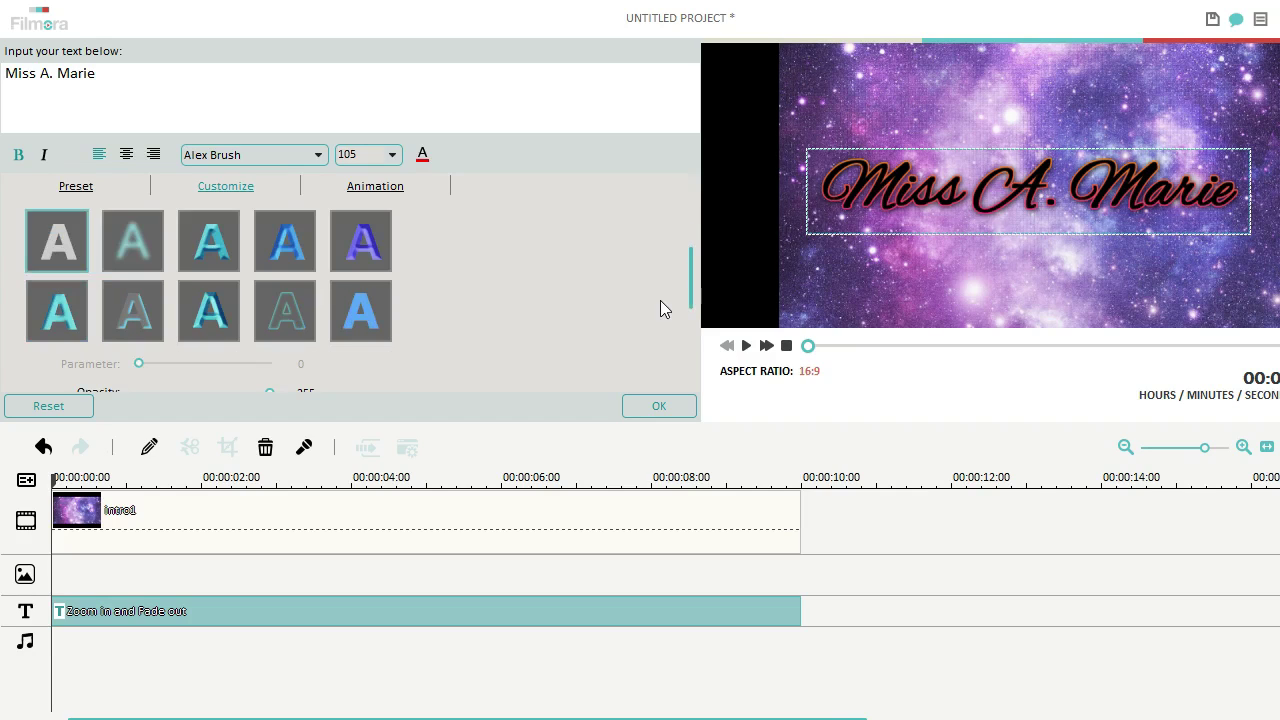
Try several fill effects on the title, then keep the plain first effect.
click(127, 316)
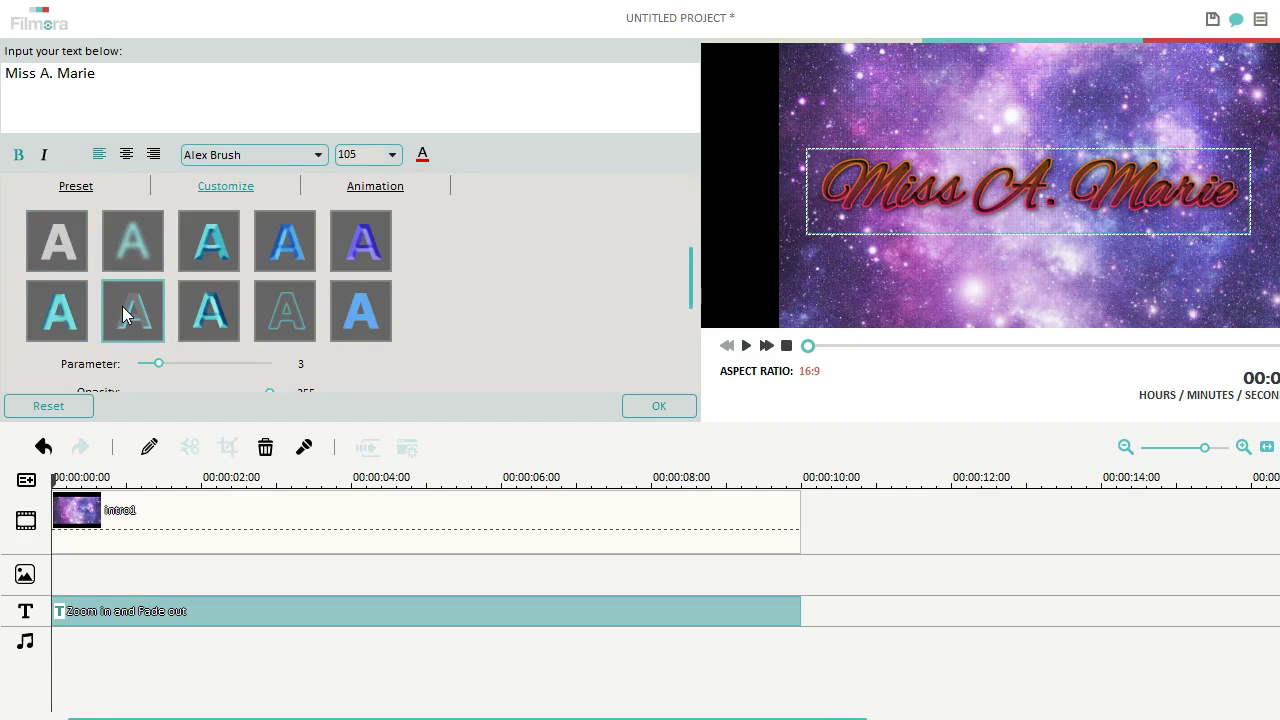
click(227, 320)
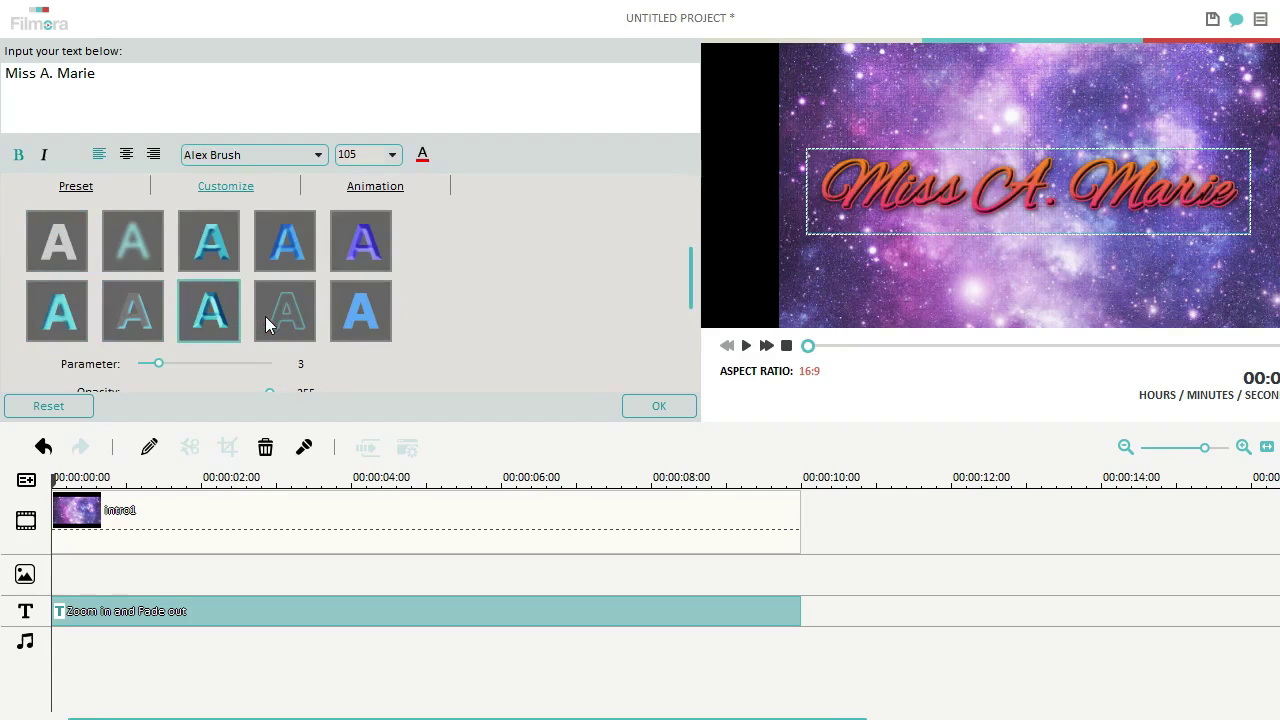
click(265, 316)
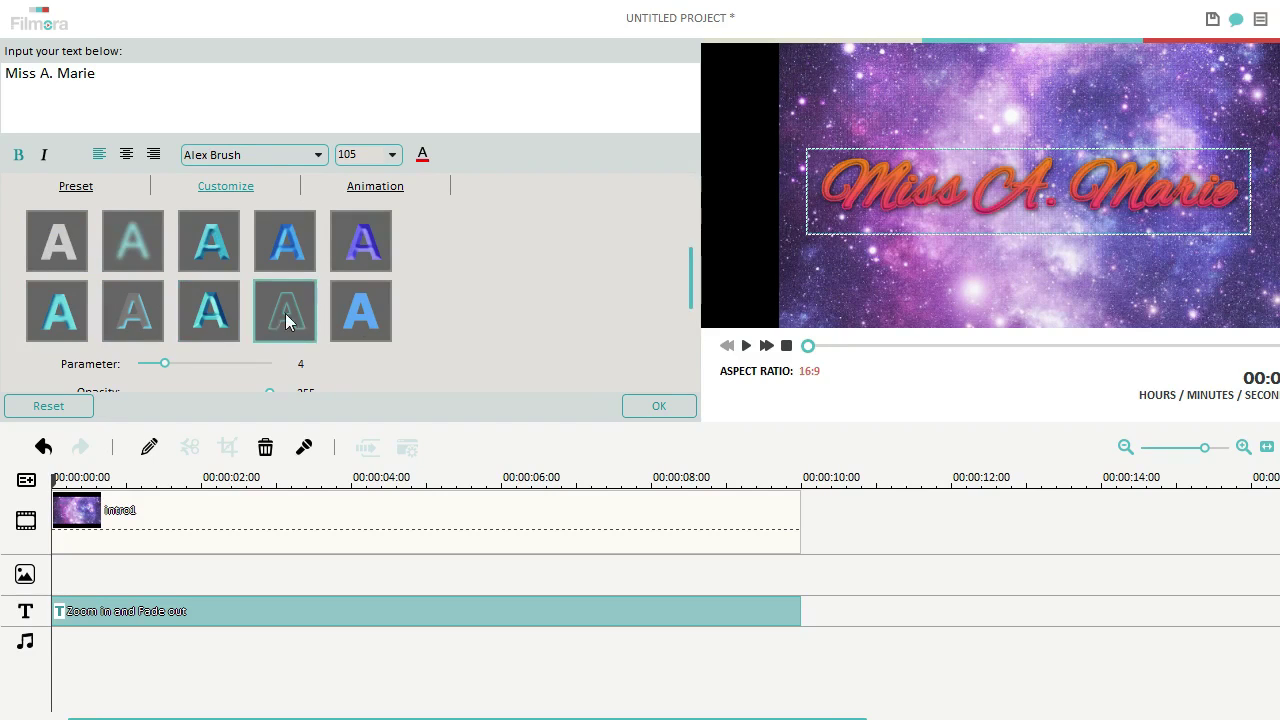
click(362, 320)
click(357, 267)
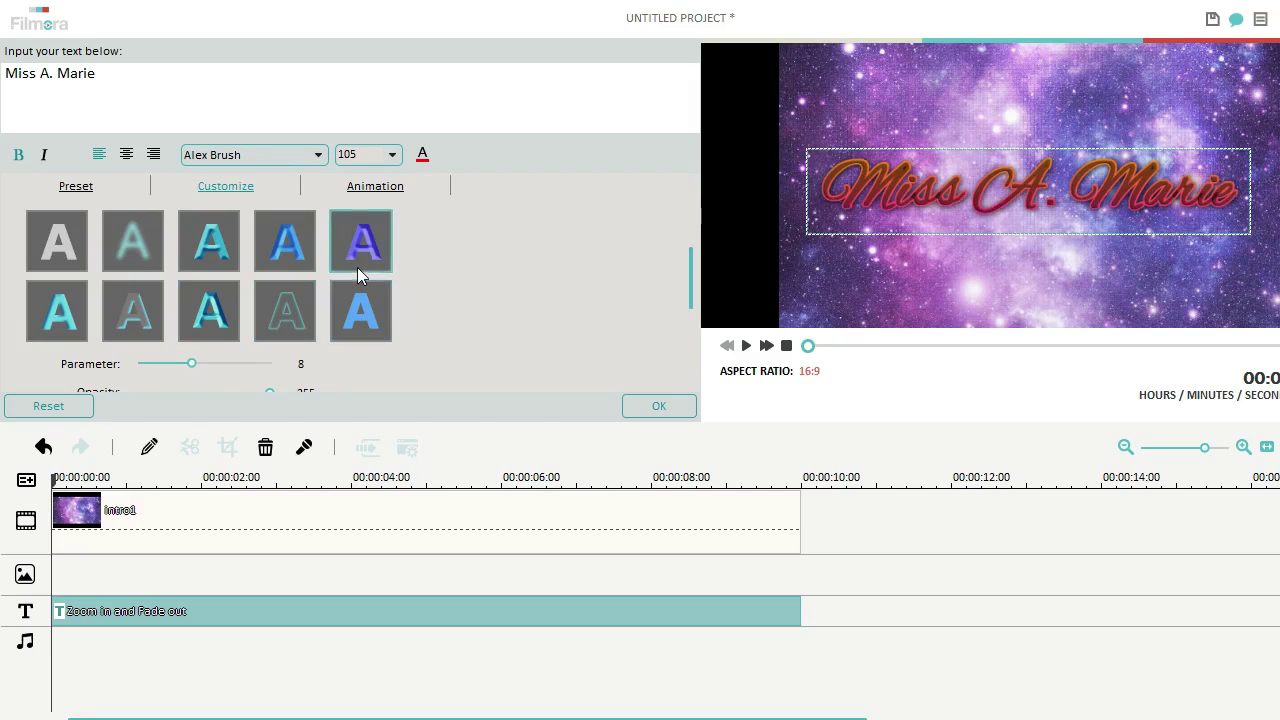
click(309, 257)
click(229, 253)
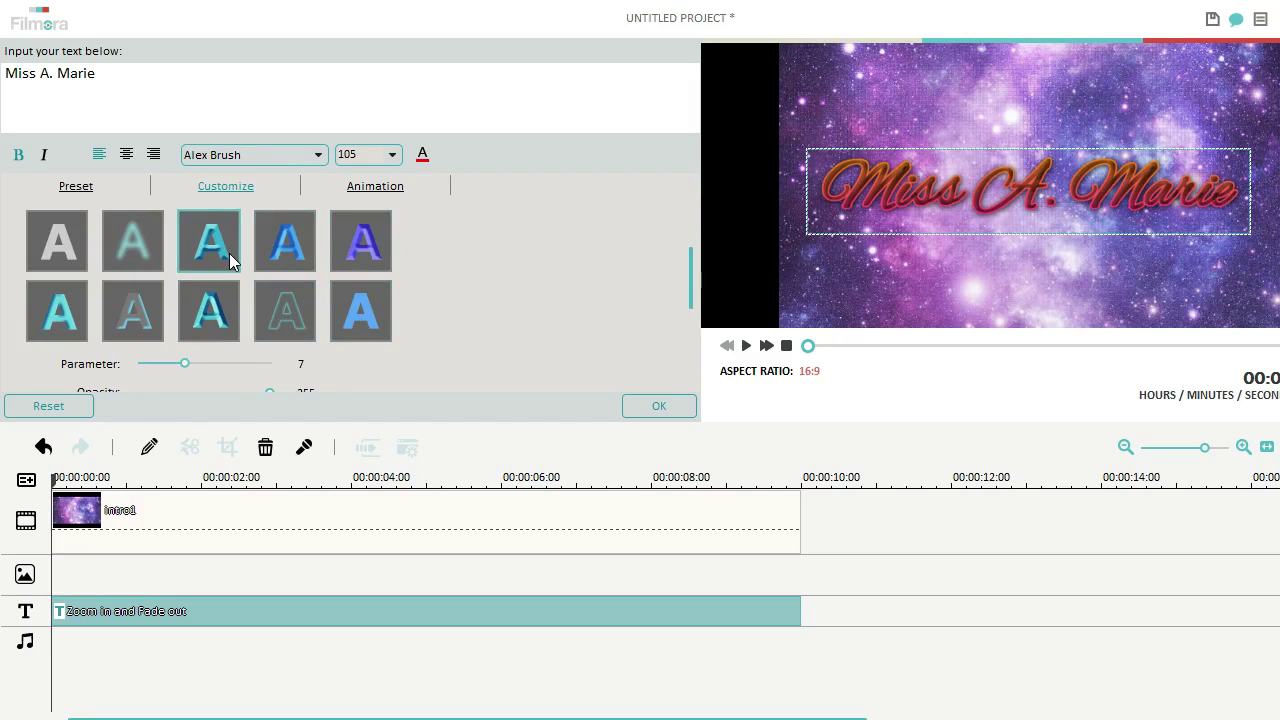
click(64, 233)
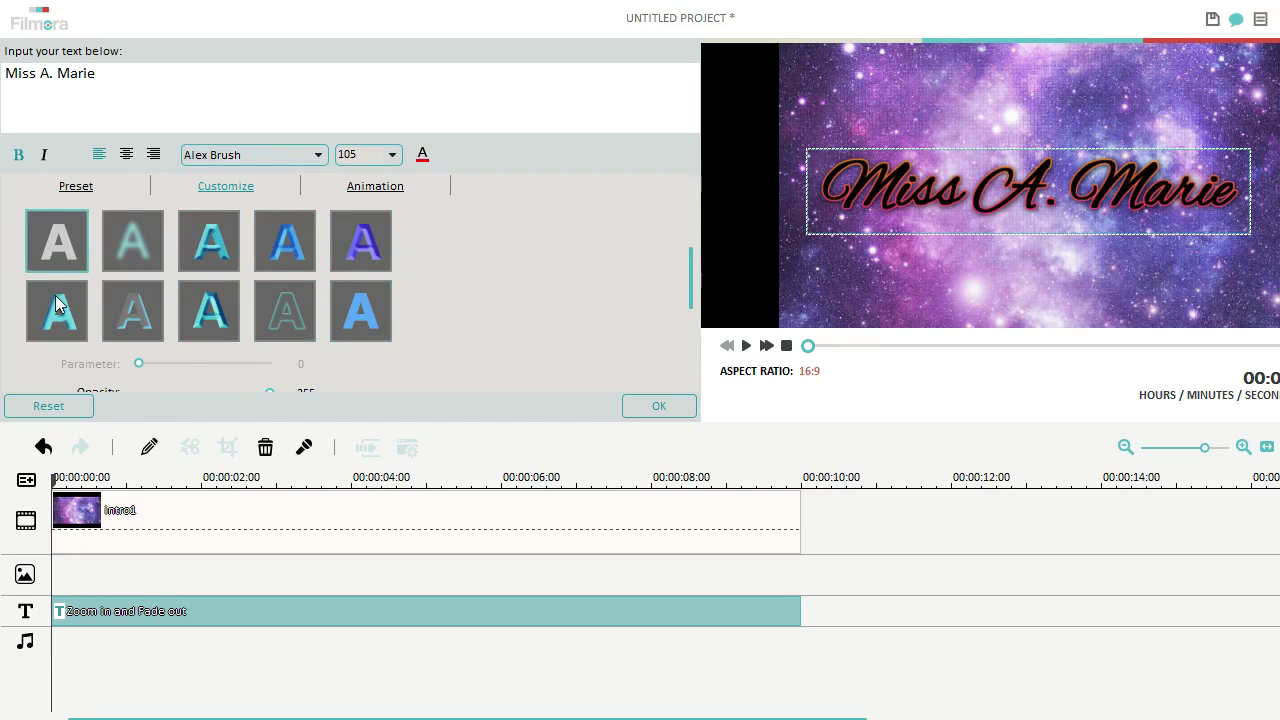
click(57, 305)
click(61, 255)
Set the title's border type to Gradient.
scroll(659, 300, up, 3)
click(261, 215)
click(246, 235)
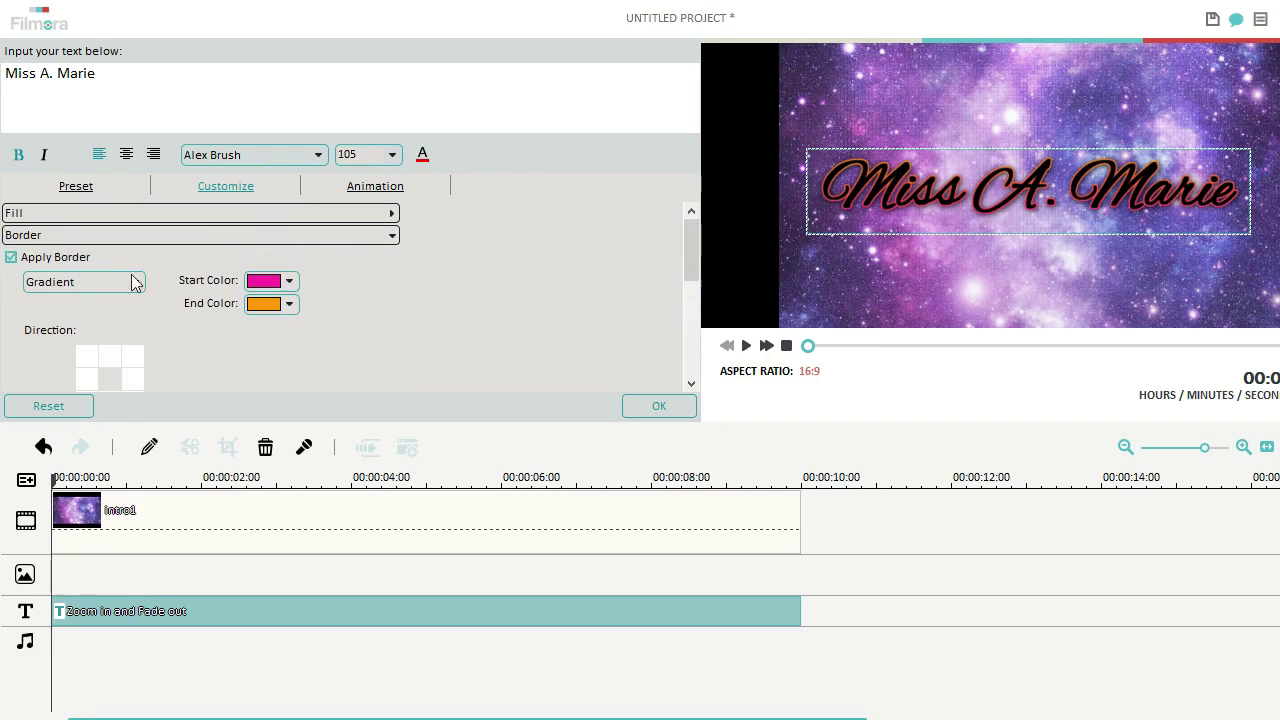
click(134, 282)
click(110, 303)
click(110, 284)
click(92, 310)
Make the border gradient run from magenta to cyan.
click(275, 281)
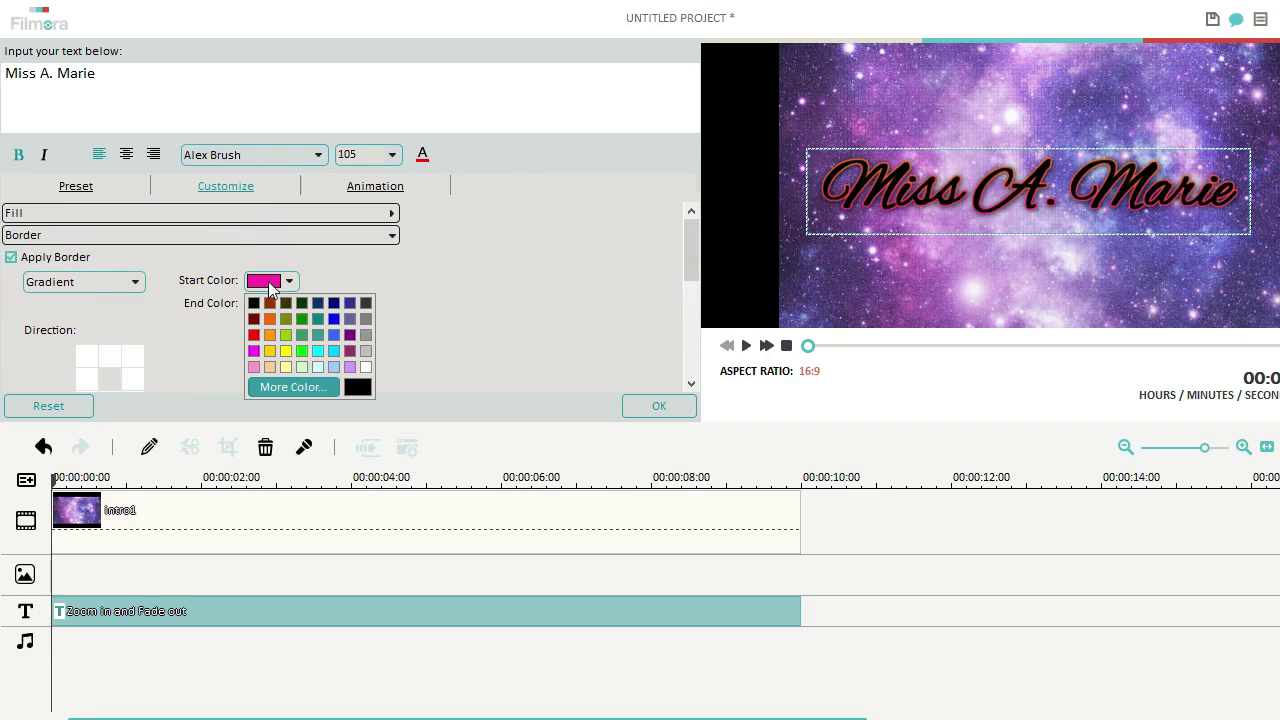
click(351, 370)
click(292, 283)
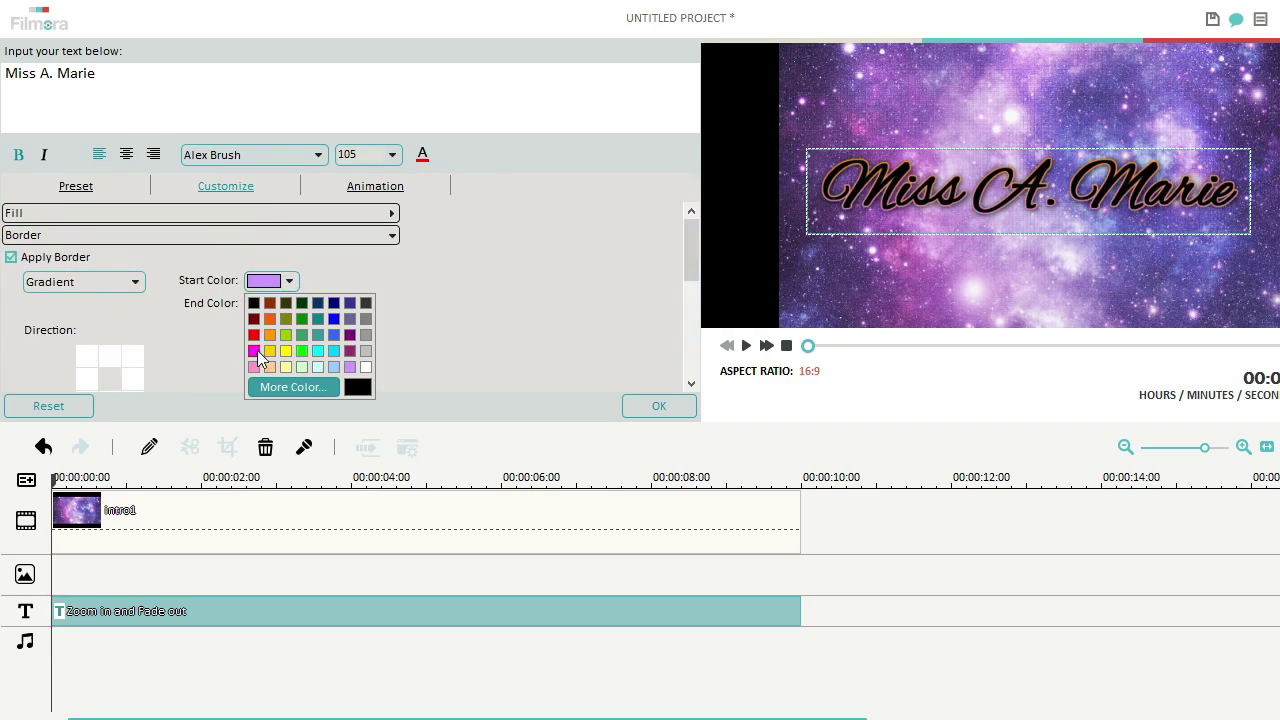
click(254, 350)
click(289, 304)
click(331, 374)
click(289, 304)
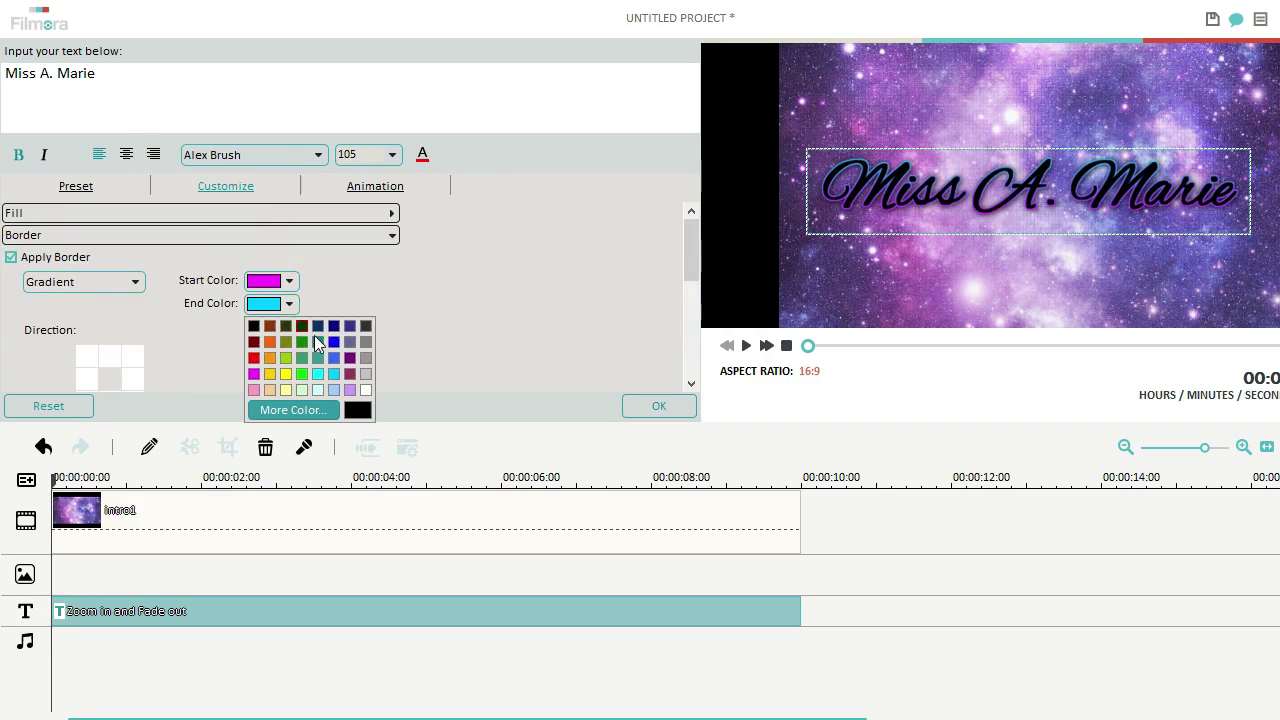
click(316, 373)
Replace the gradient start colour with a custom, slightly brightened pink.
click(289, 281)
click(254, 366)
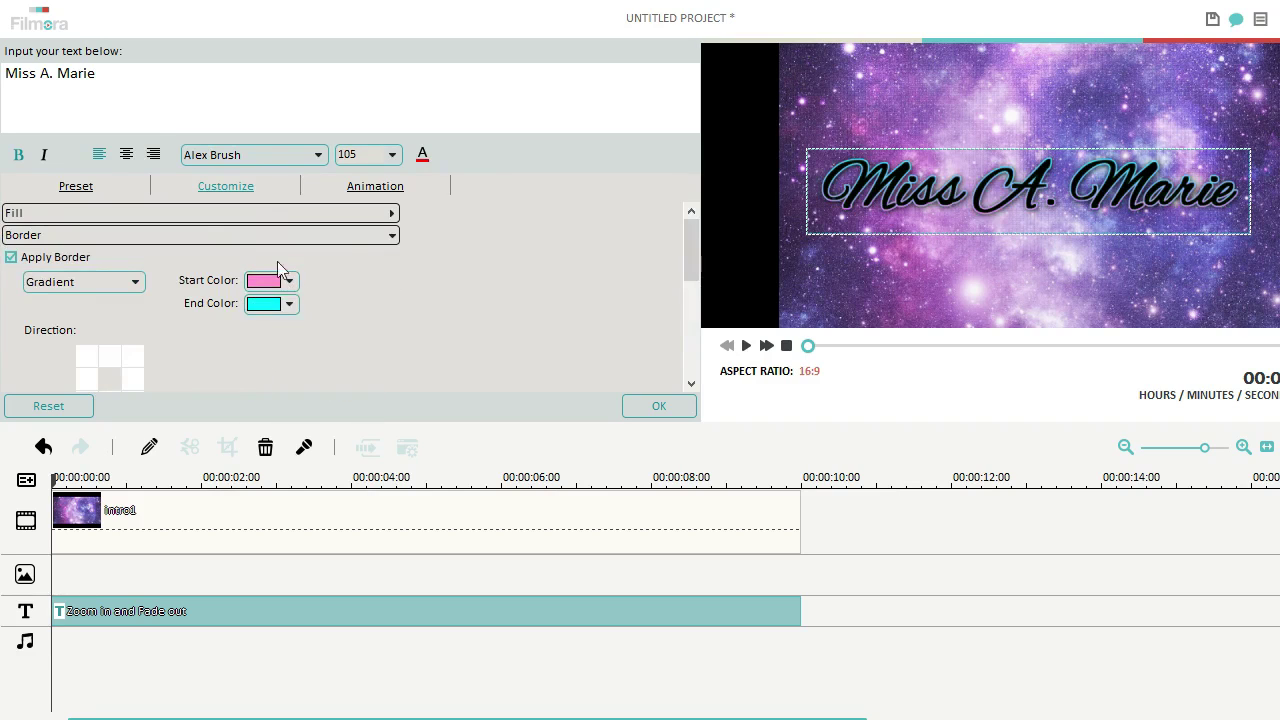
click(289, 281)
click(254, 350)
click(289, 281)
click(293, 387)
click(772, 250)
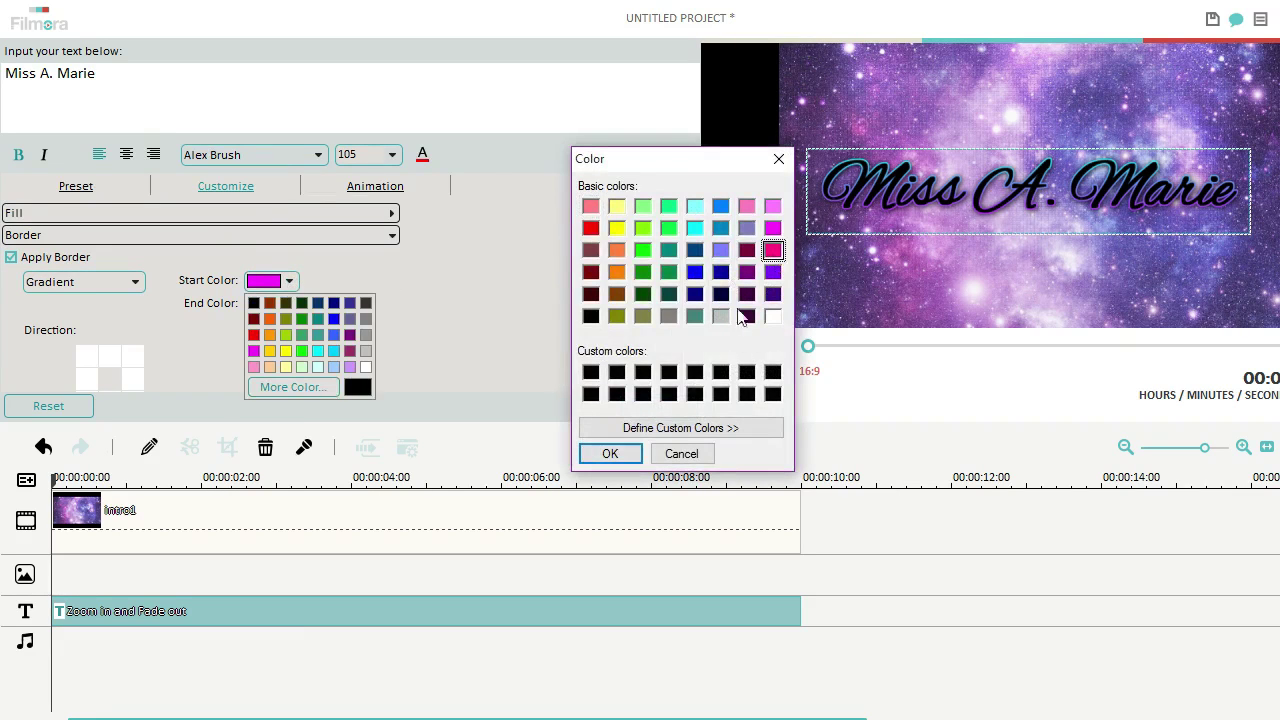
click(660, 428)
drag(1007, 278, 1007, 268)
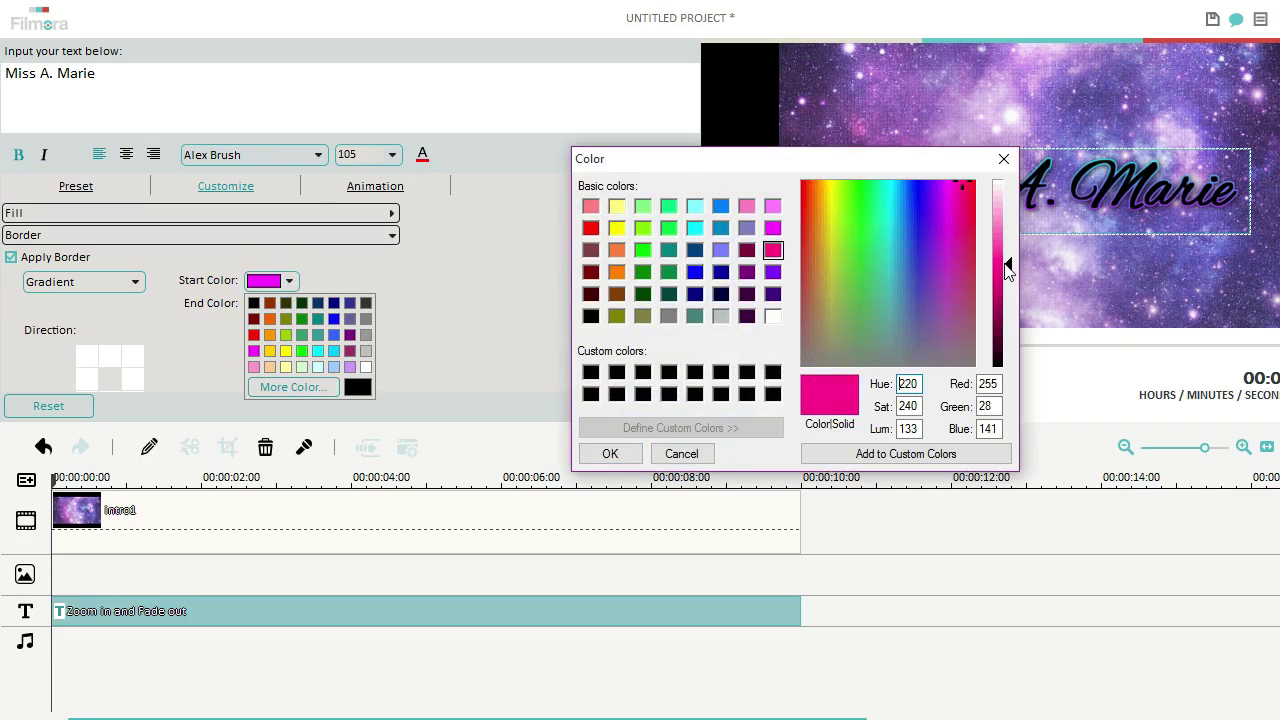
click(610, 453)
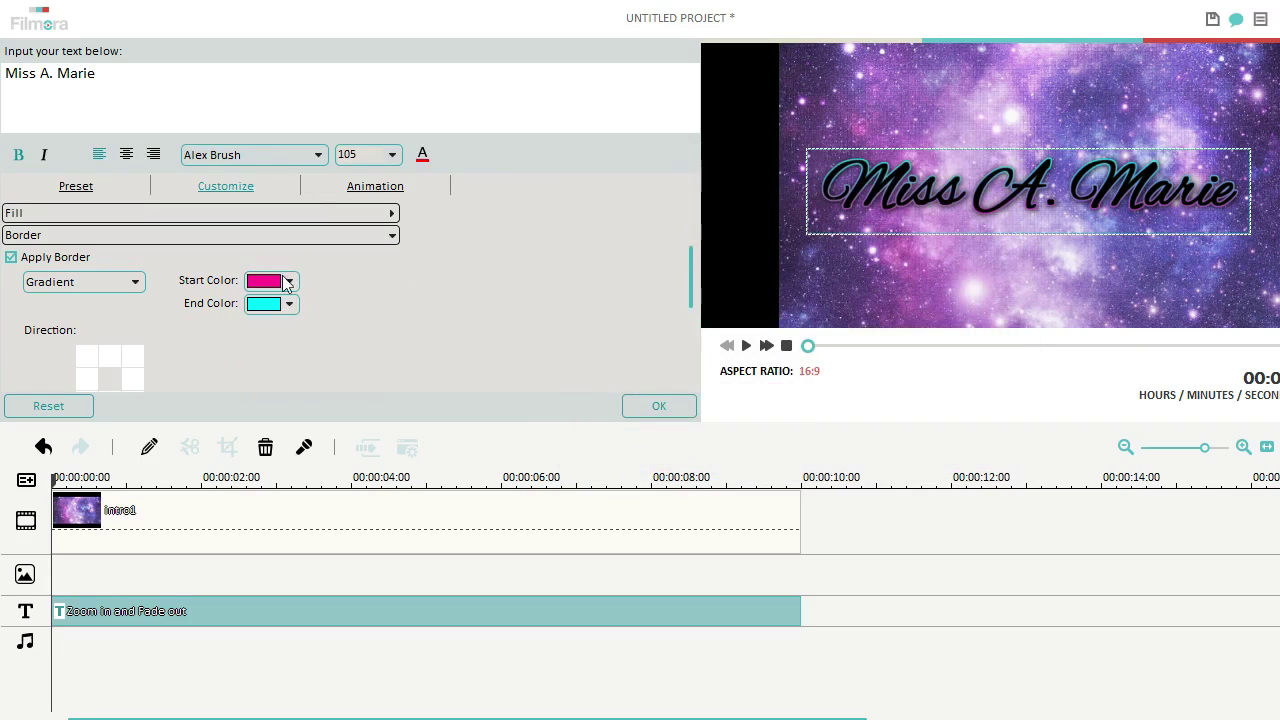
Run the border gradient from the top-middle direction.
scroll(686, 257, down, 3)
scroll(694, 316, up, 1)
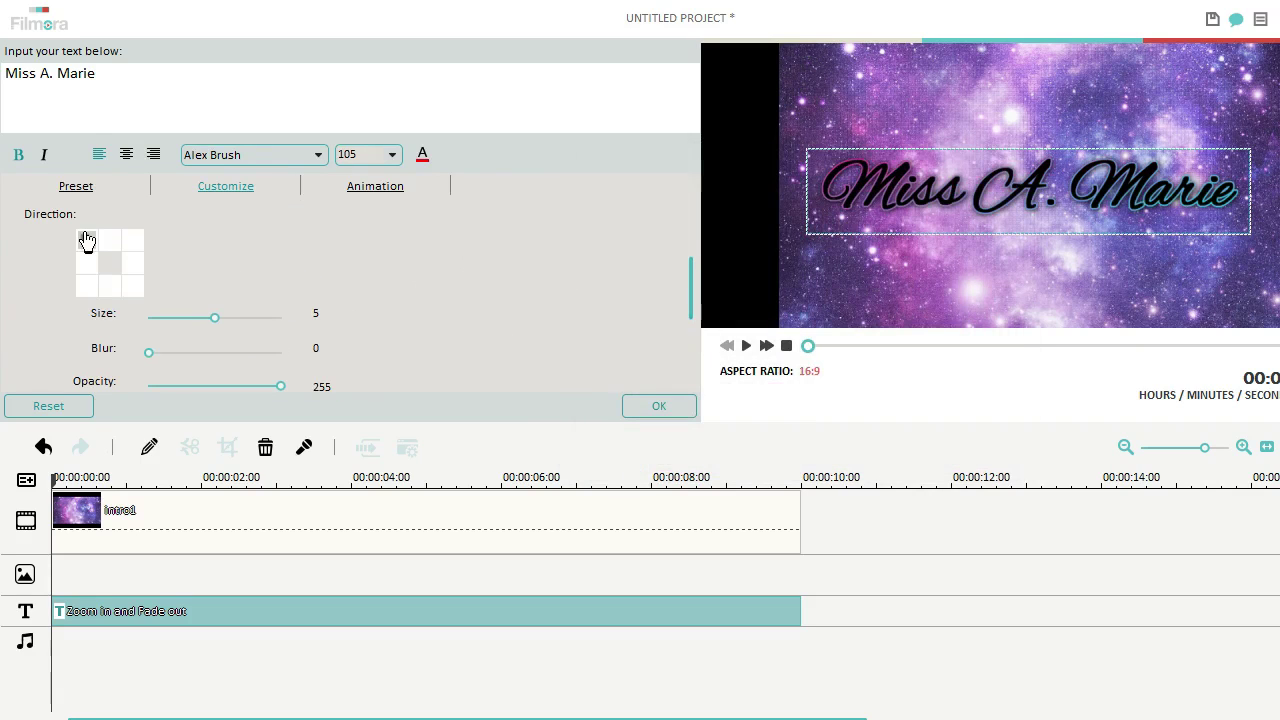
click(86, 287)
click(133, 263)
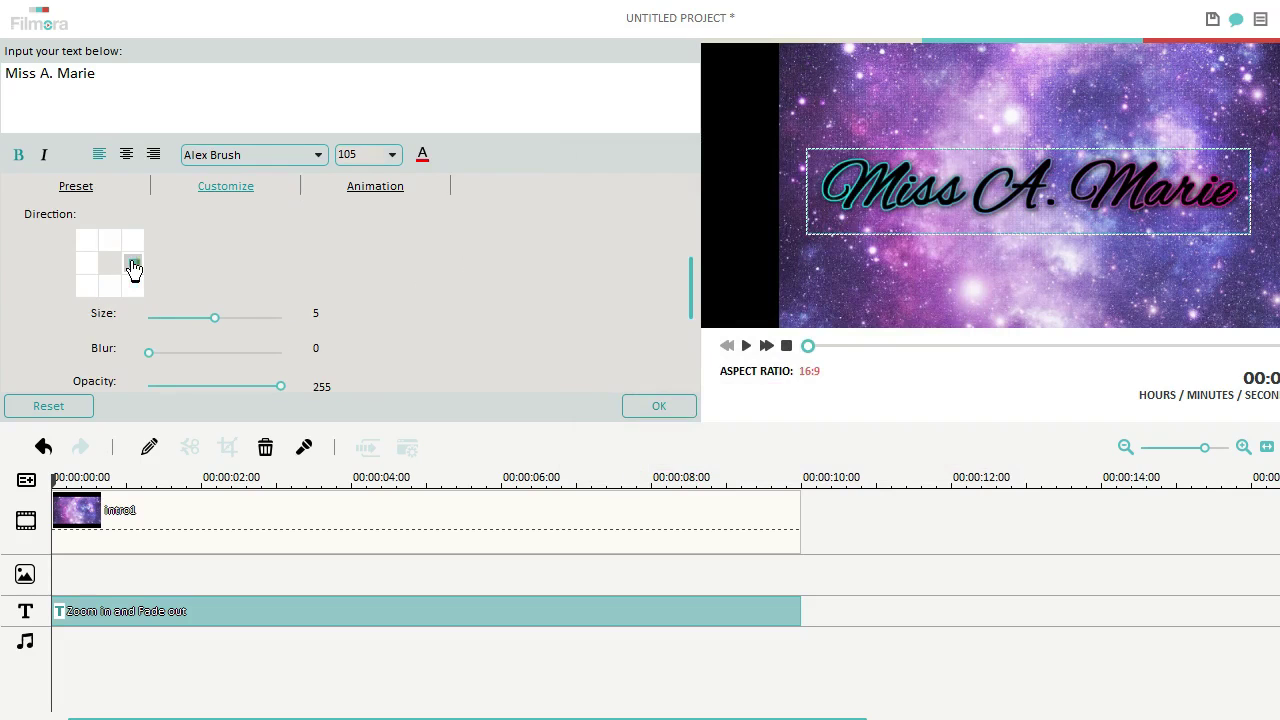
click(133, 240)
click(110, 240)
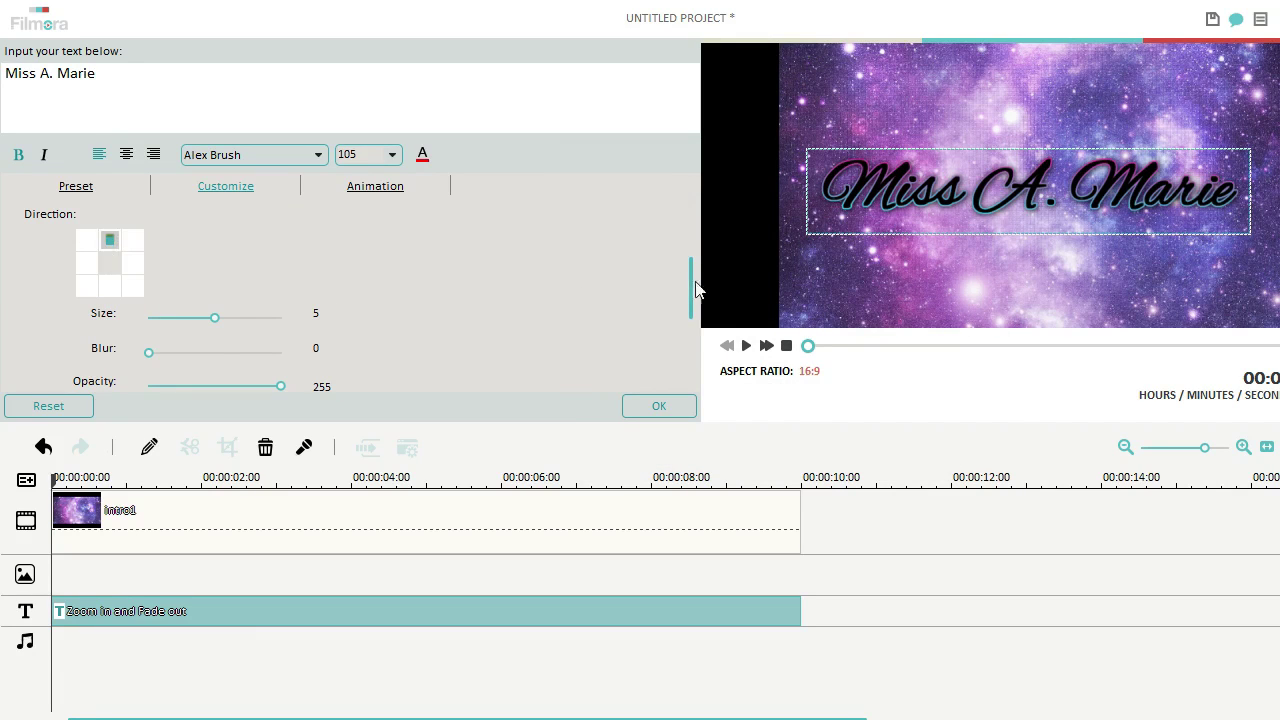
Set the border size to 9 and blur to 1, keeping it fully opaque.
scroll(691, 280, down, 2)
drag(148, 288, 228, 288)
click(148, 290)
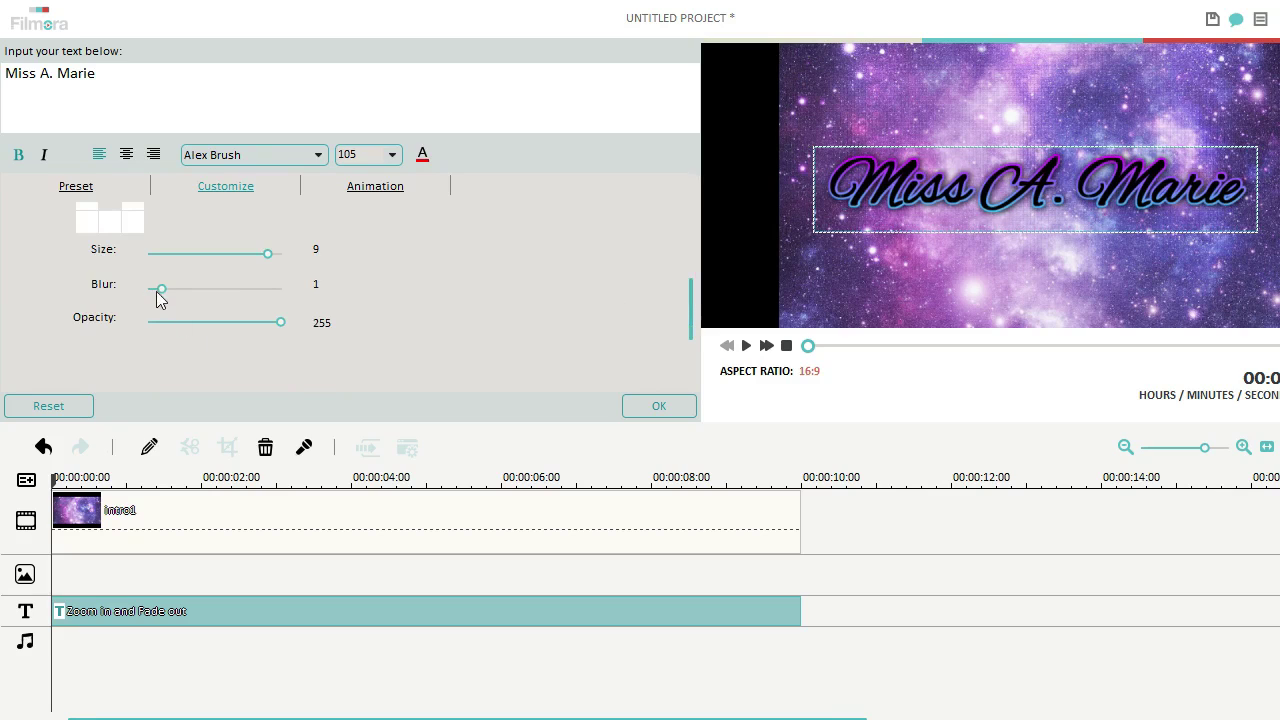
drag(160, 321, 325, 330)
Expand the title's shadow settings and cast the shadow below the text.
drag(691, 310, 691, 249)
click(150, 231)
click(114, 257)
click(100, 302)
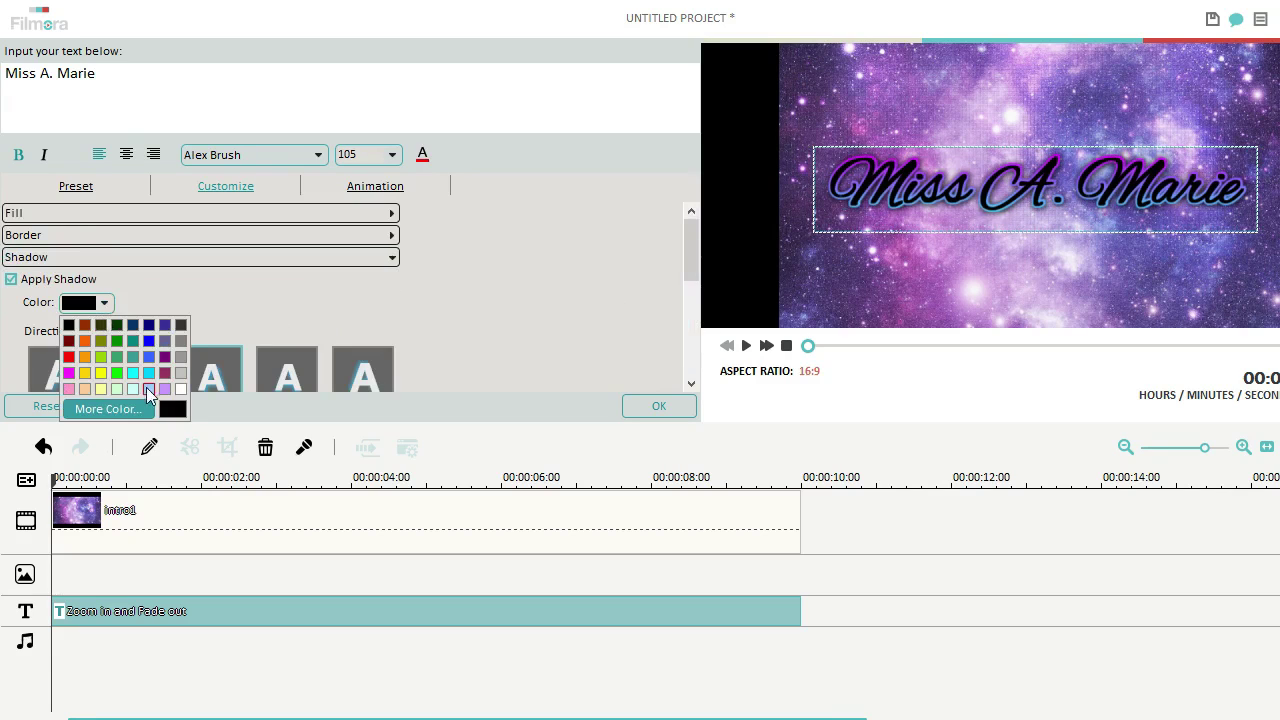
click(150, 390)
click(100, 302)
click(150, 389)
scroll(150, 330, down, 3)
click(211, 355)
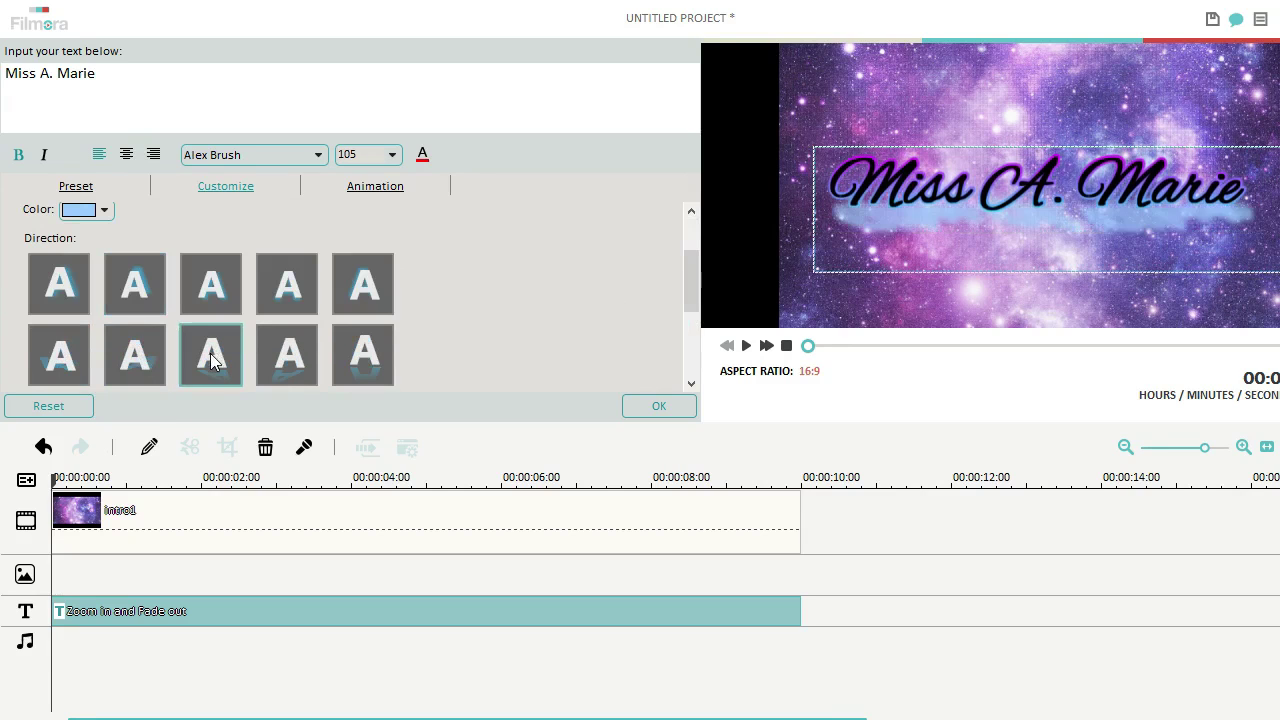
click(66, 260)
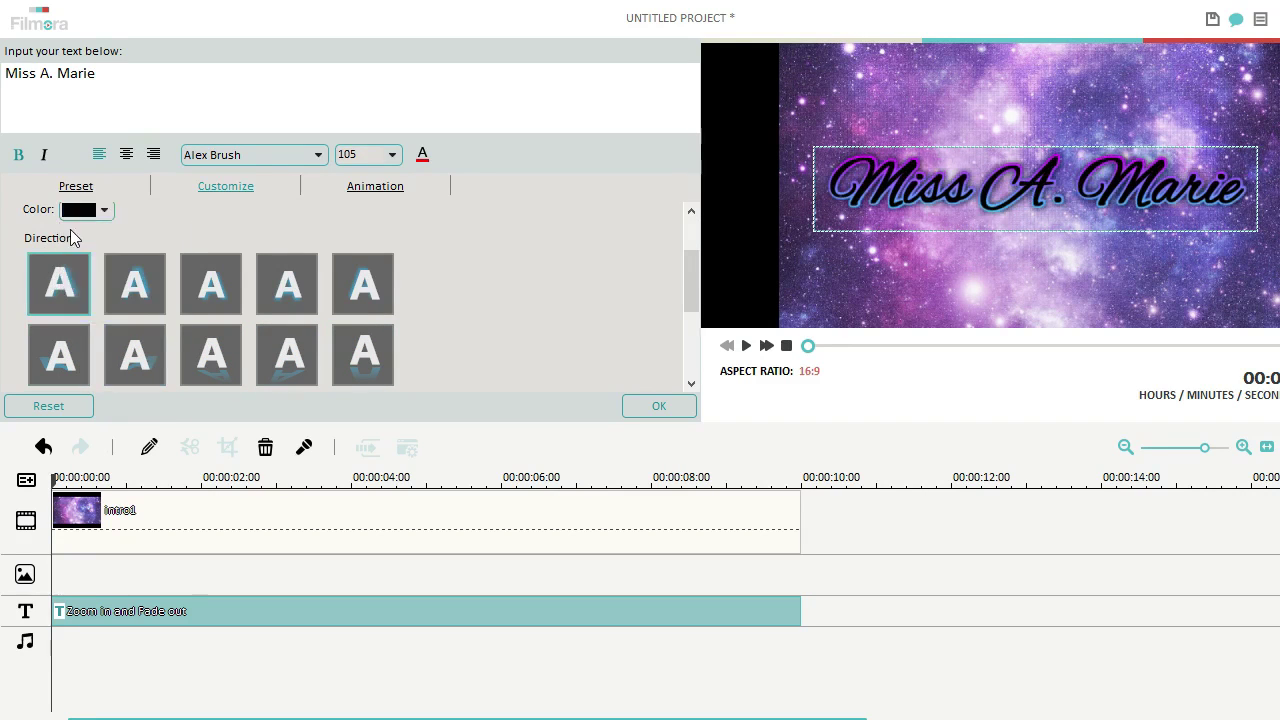
Make the shadow colour black after trying orange and dark red.
click(100, 211)
click(84, 247)
click(87, 210)
click(69, 247)
click(87, 210)
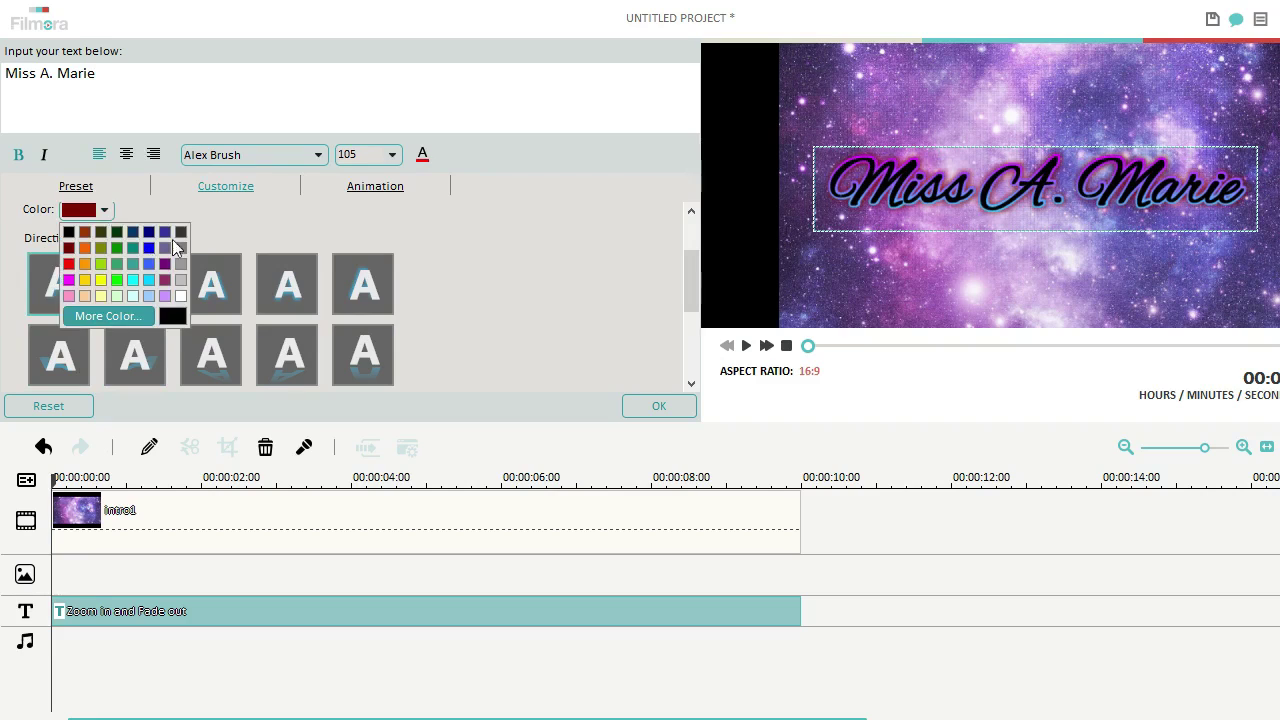
click(69, 232)
Set the shadow to distance 2, blur 7 and opacity 145.
drag(692, 292, 697, 332)
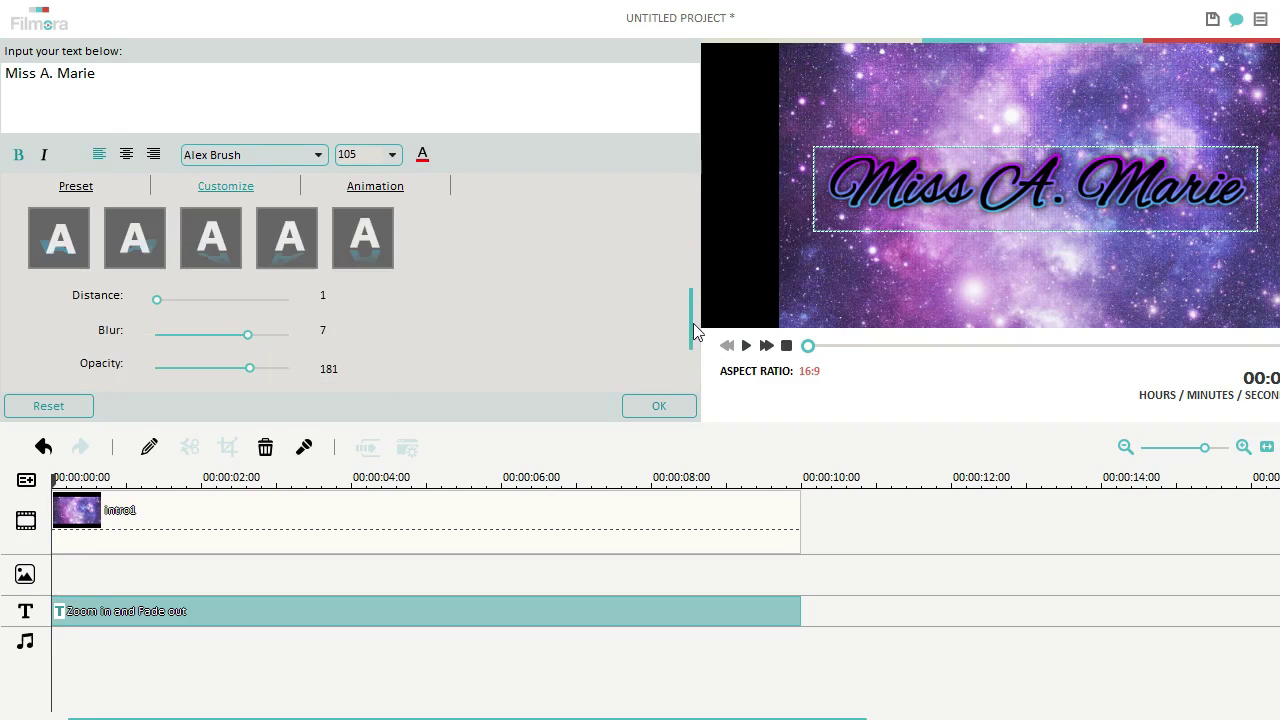
drag(156, 299, 197, 299)
drag(247, 334, 169, 335)
mouse_move(249, 368)
mouse_down()
mouse_move(277, 370)
mouse_move(243, 368)
mouse_up()
click(157, 300)
drag(168, 334, 261, 334)
drag(161, 299, 157, 300)
drag(243, 368, 221, 368)
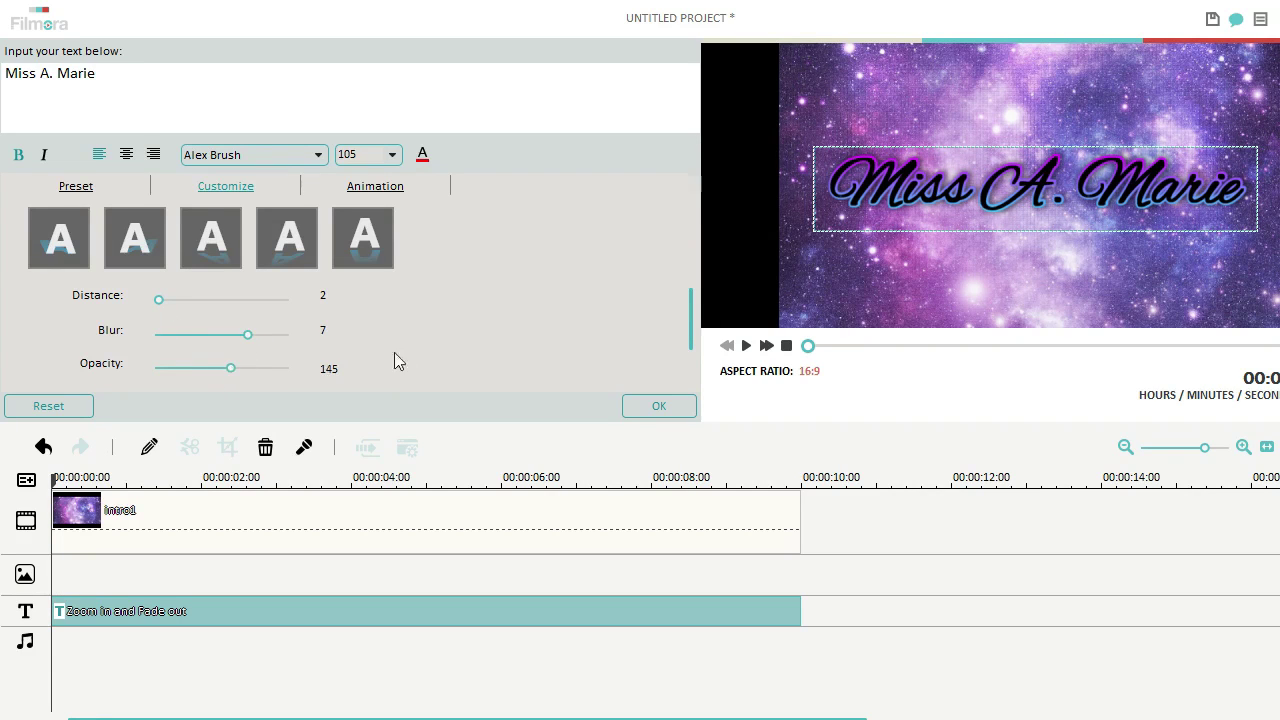
drag(689, 369, 689, 295)
Give the Miss A. Marie title the Fly in and Fade animation.
click(272, 252)
right_click(297, 618)
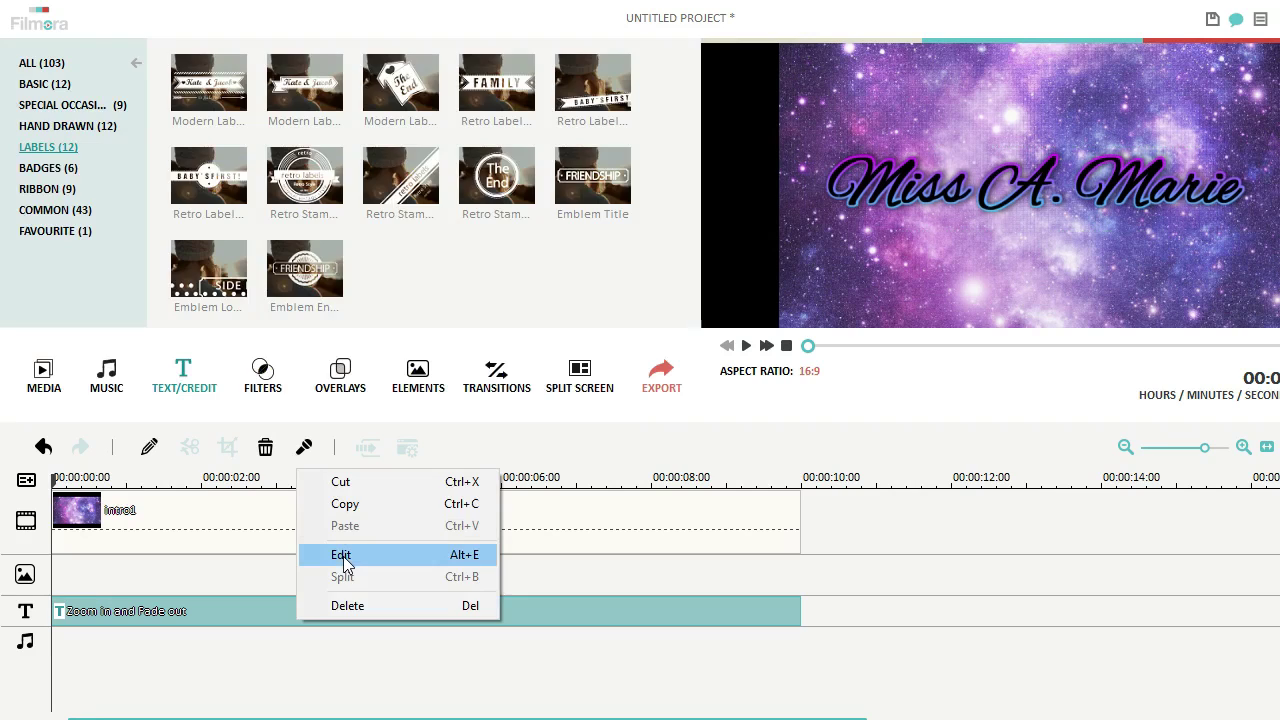
click(343, 556)
click(180, 265)
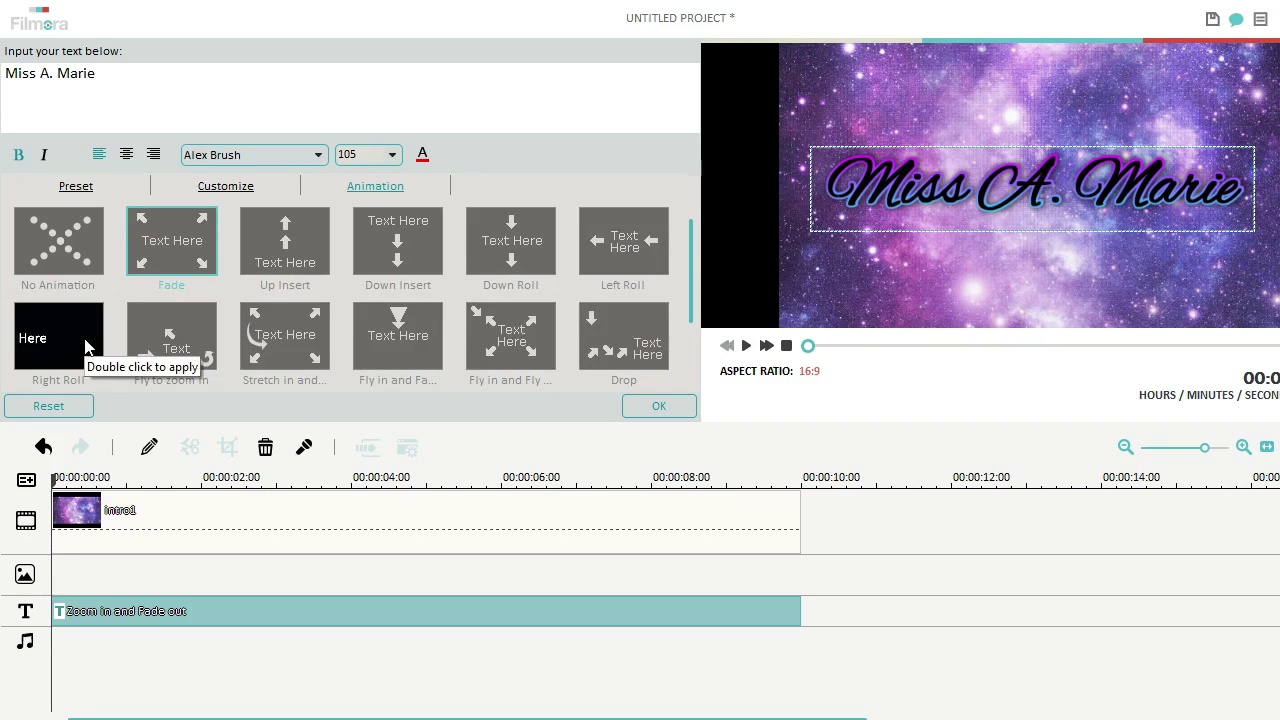
scroll(336, 341, down, 2)
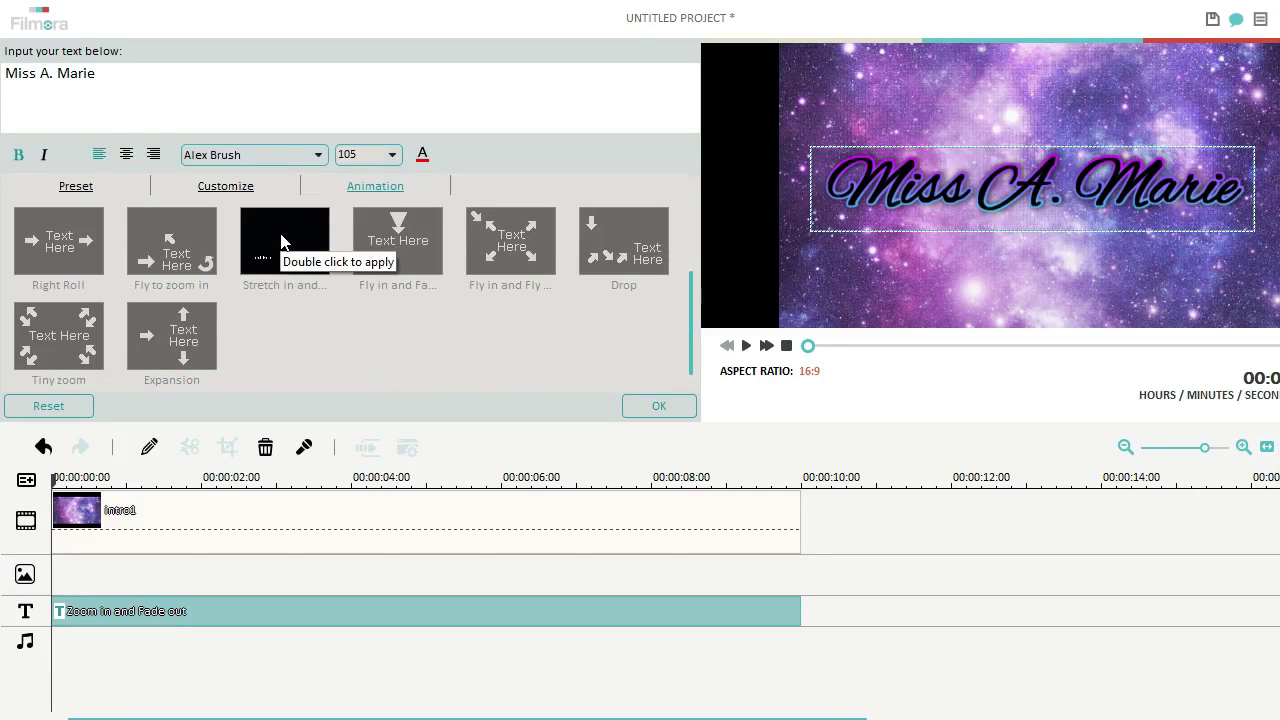
double_click(399, 250)
click(651, 403)
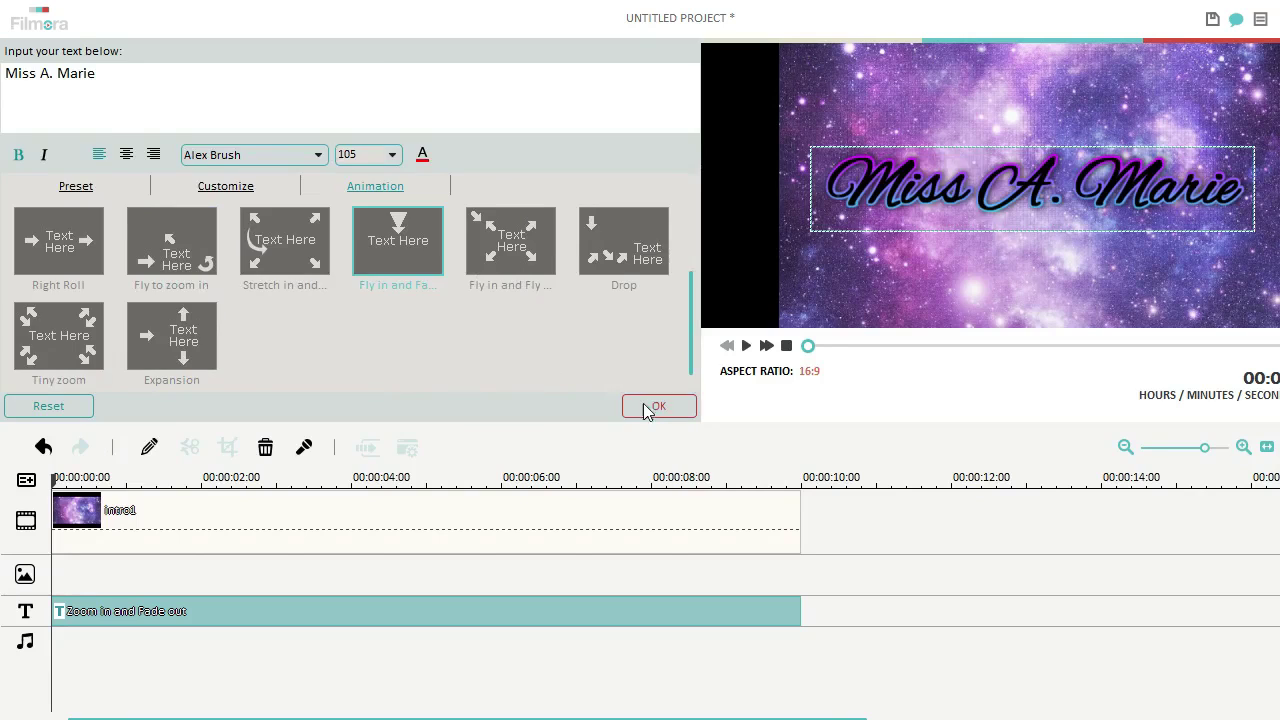
Preview the intro and recheck the title's animation settings, keeping the chosen animation.
click(746, 346)
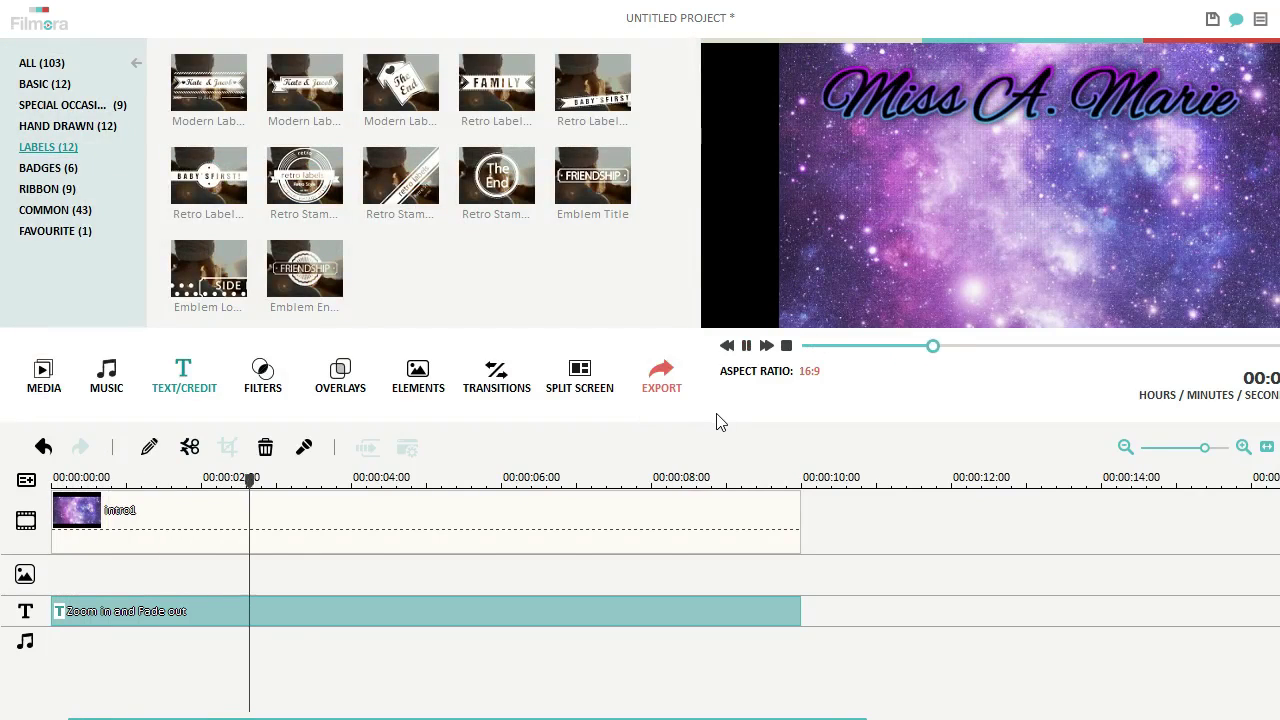
right_click(321, 605)
click(360, 532)
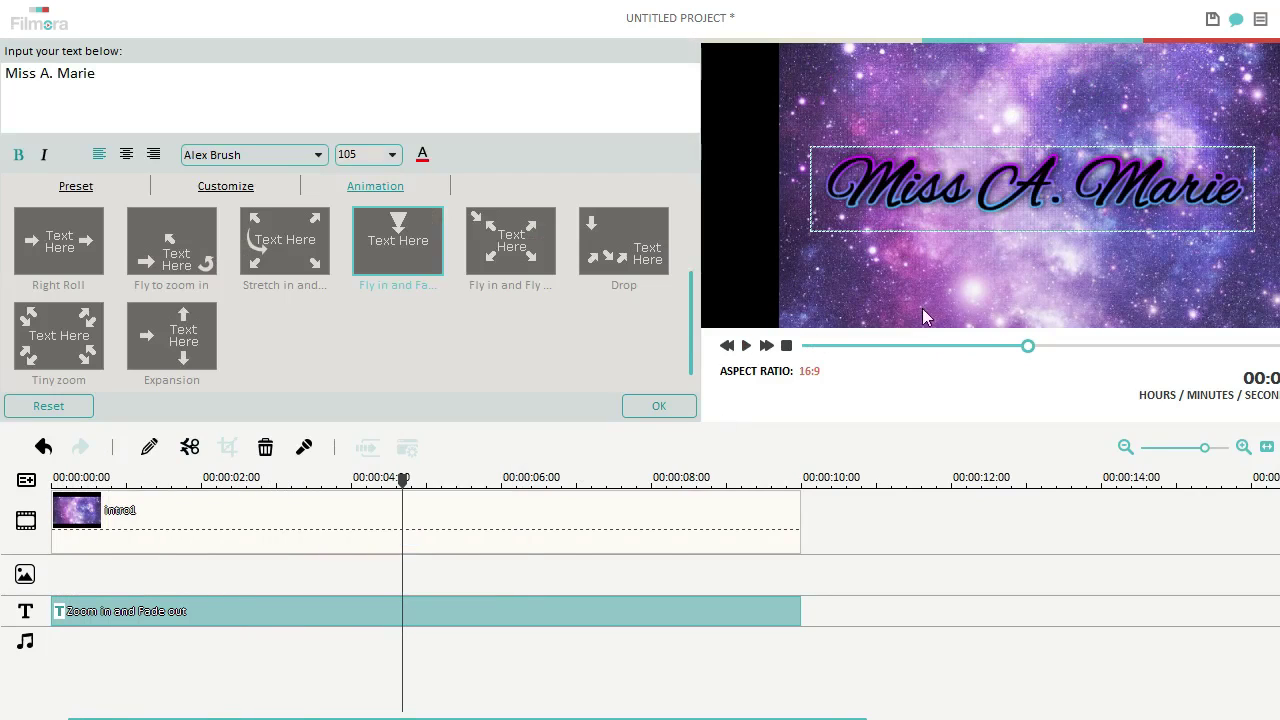
click(655, 406)
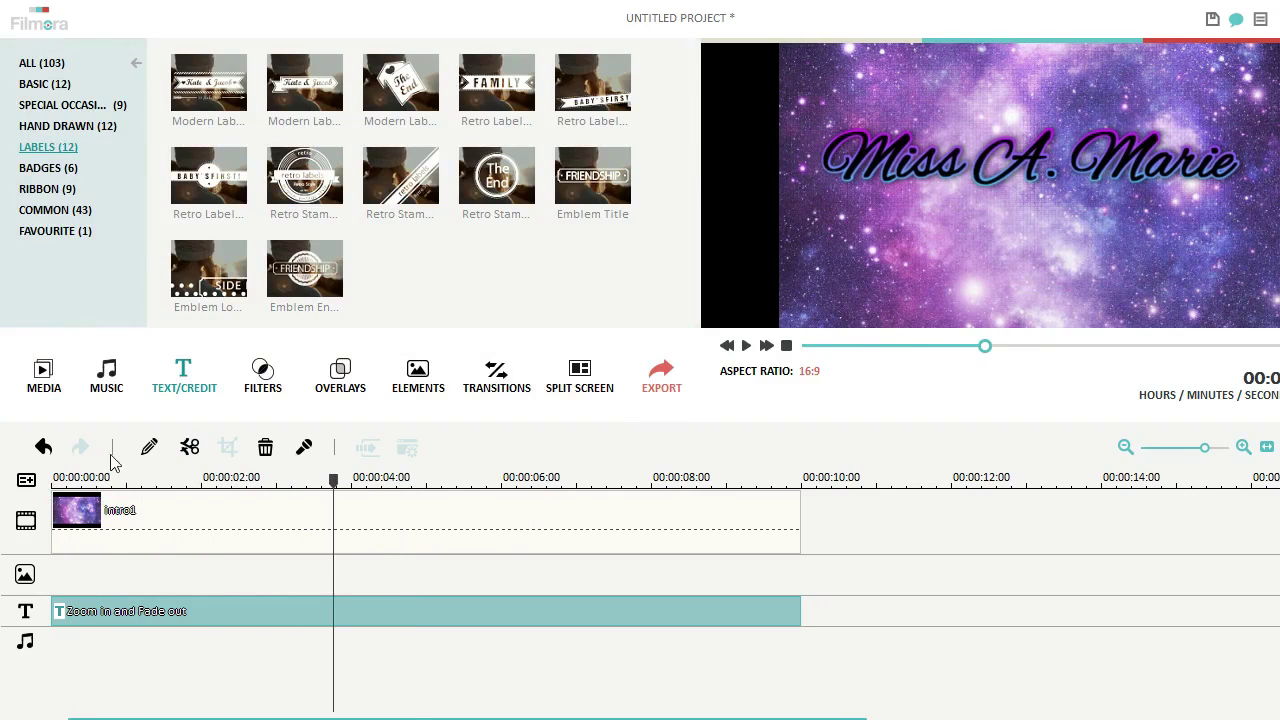
right_click(383, 615)
click(452, 555)
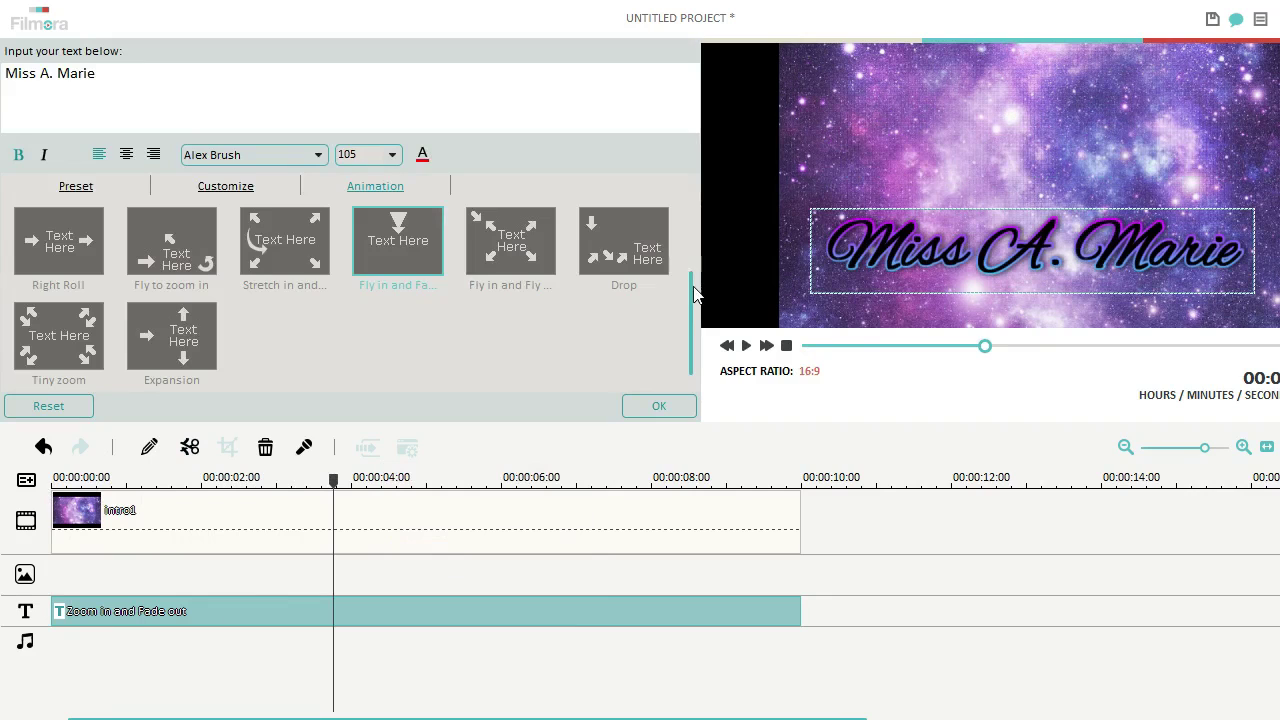
scroll(697, 293, up, 2)
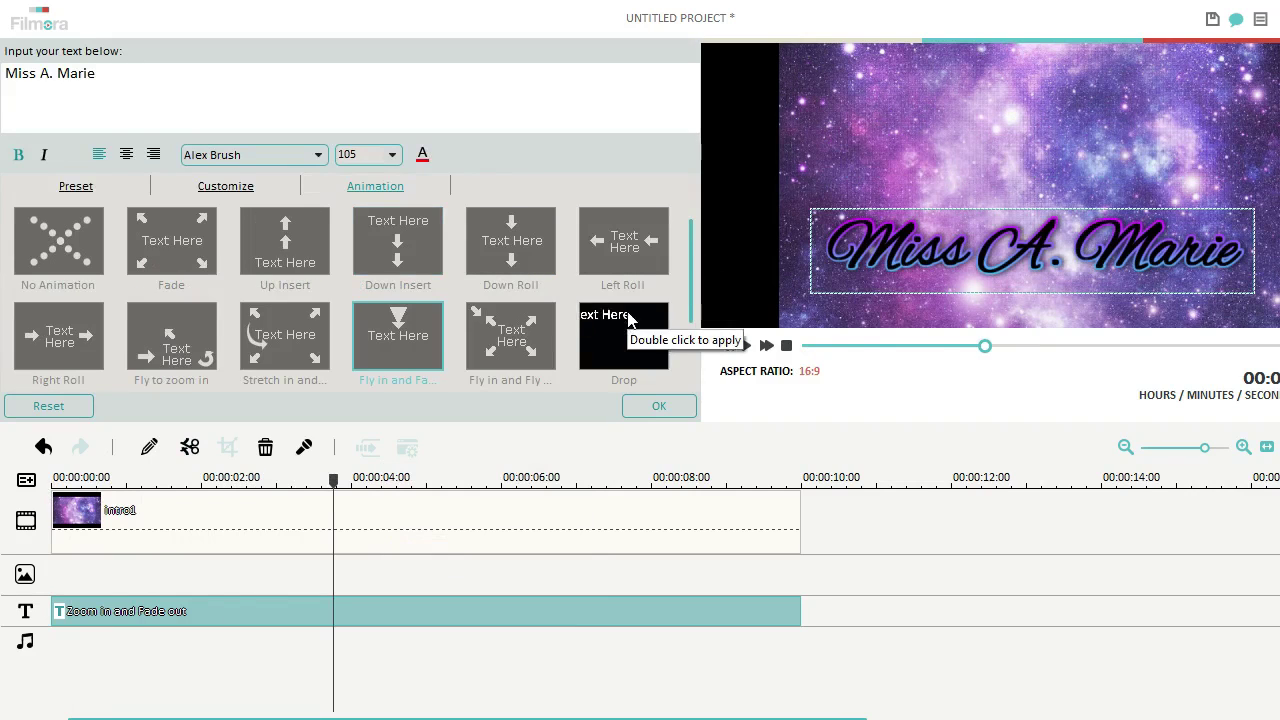
click(659, 405)
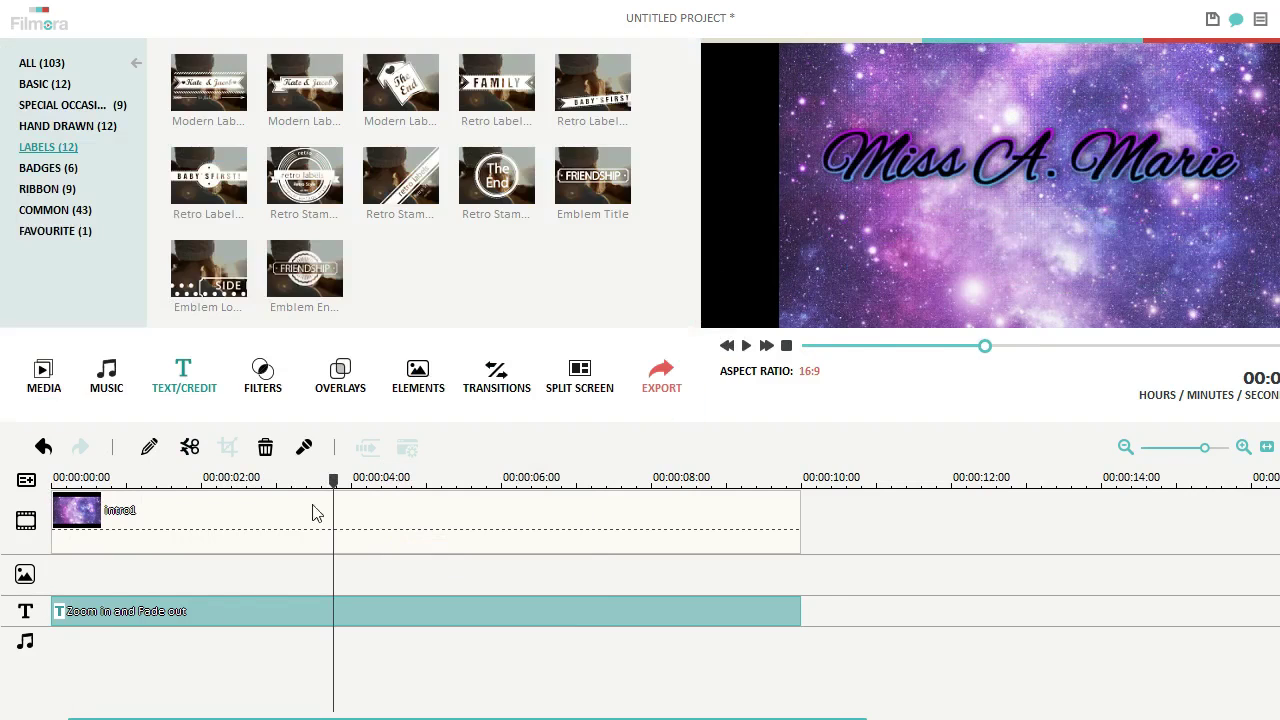
Scrub through the title's entrance, review its animation, and preview from the start.
drag(340, 490, 228, 488)
right_click(466, 612)
click(505, 552)
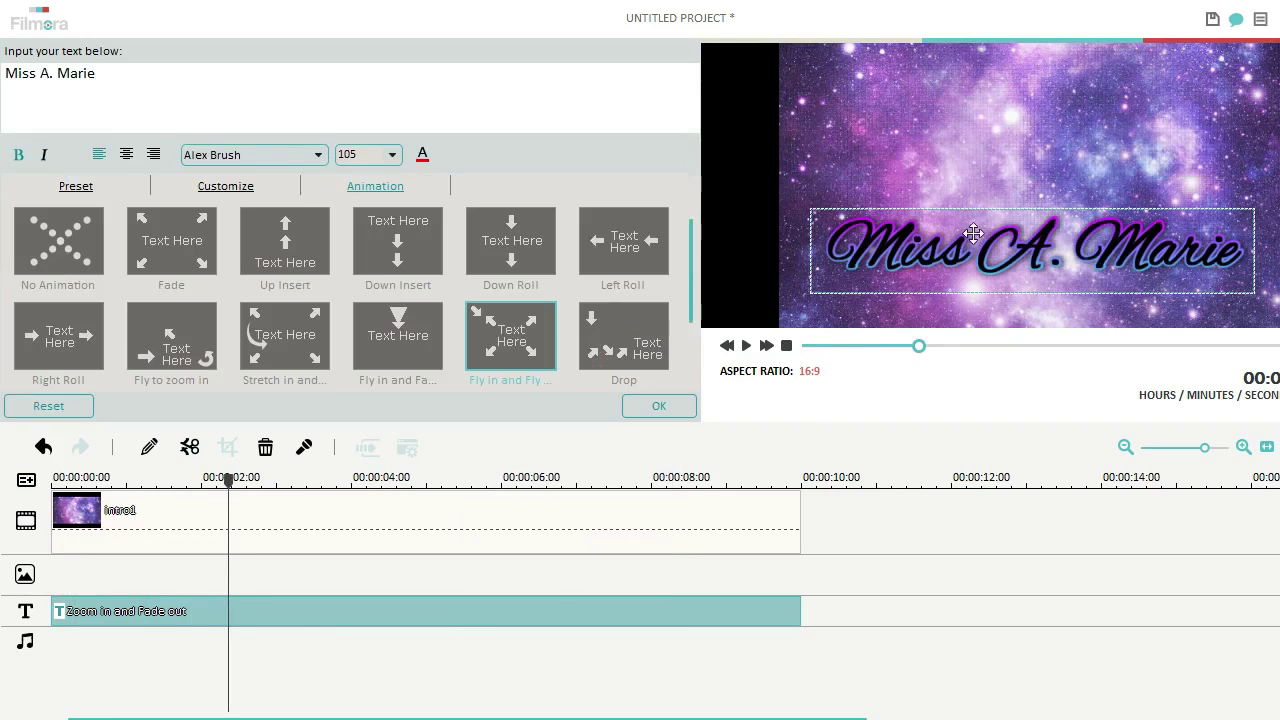
click(659, 405)
drag(230, 485, 6, 471)
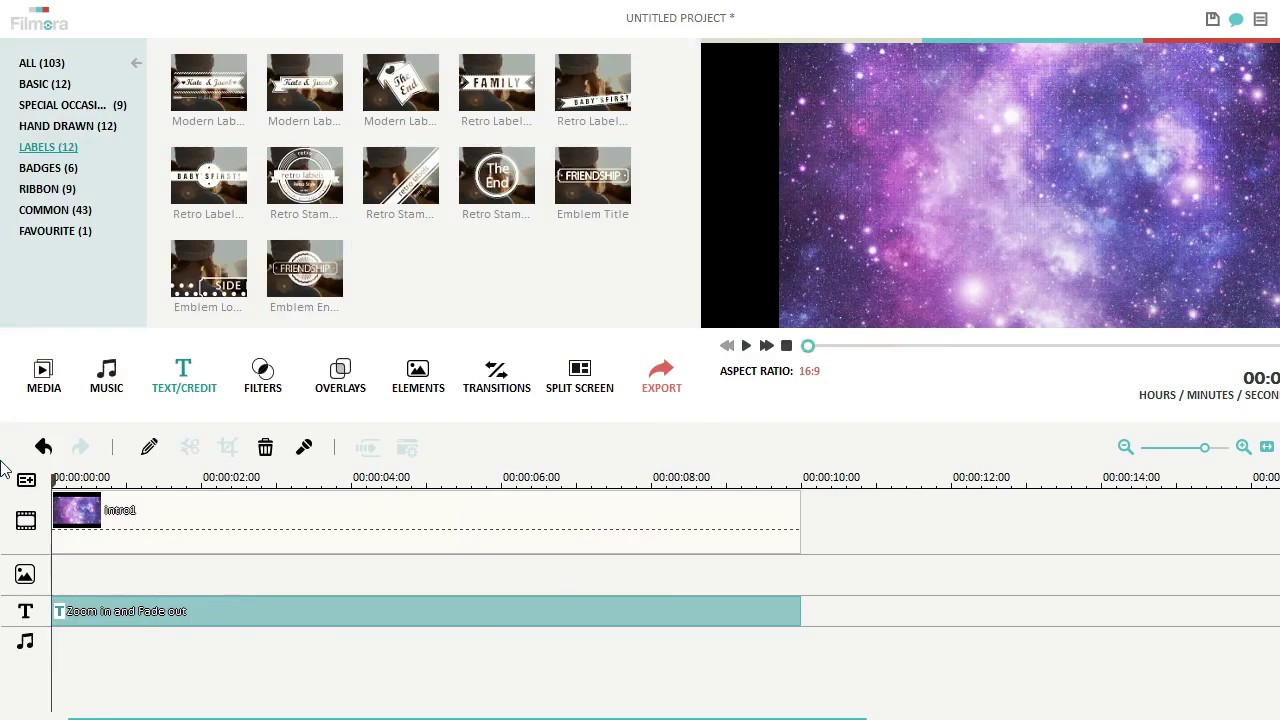
key(space)
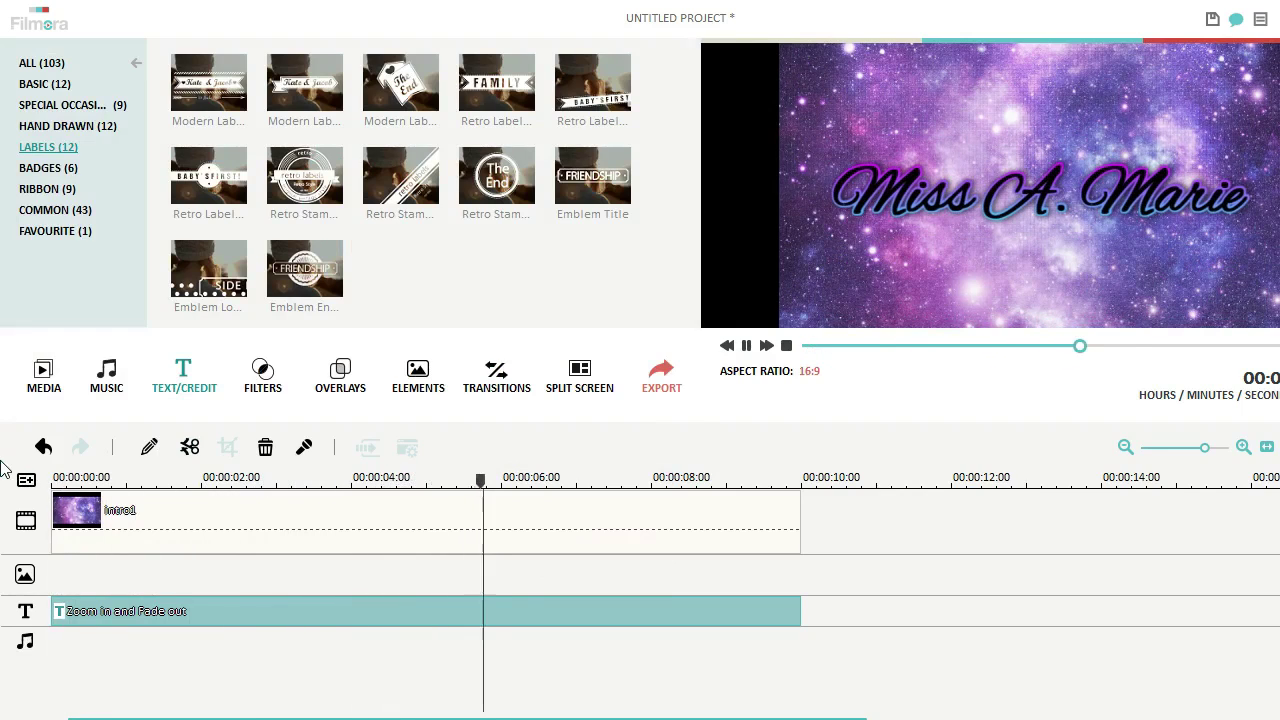
key(space)
Shift the title clip to start about 1 second in and replay the intro.
drag(80, 613, 152, 610)
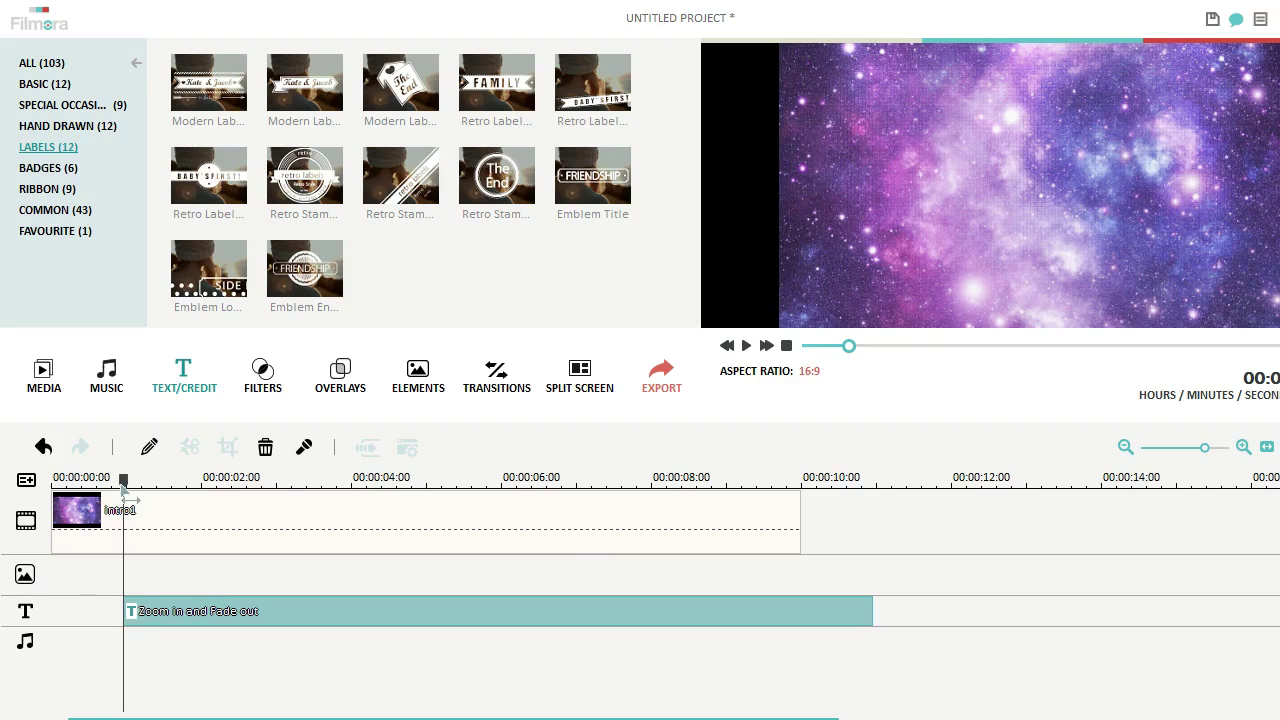
drag(124, 490, 53, 487)
key(space)
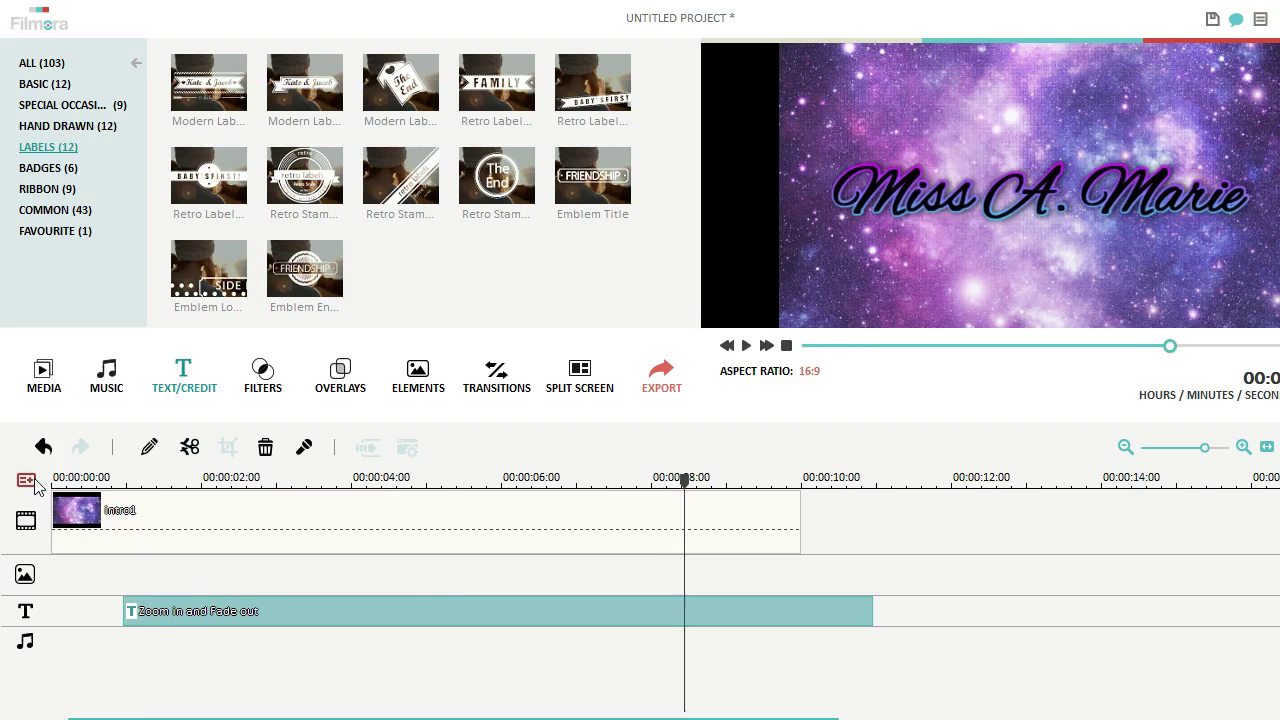
Compare Bokeh 1, 6, 4, 10 and Old Film 3, then add Bokeh 7 at the timeline start.
click(345, 372)
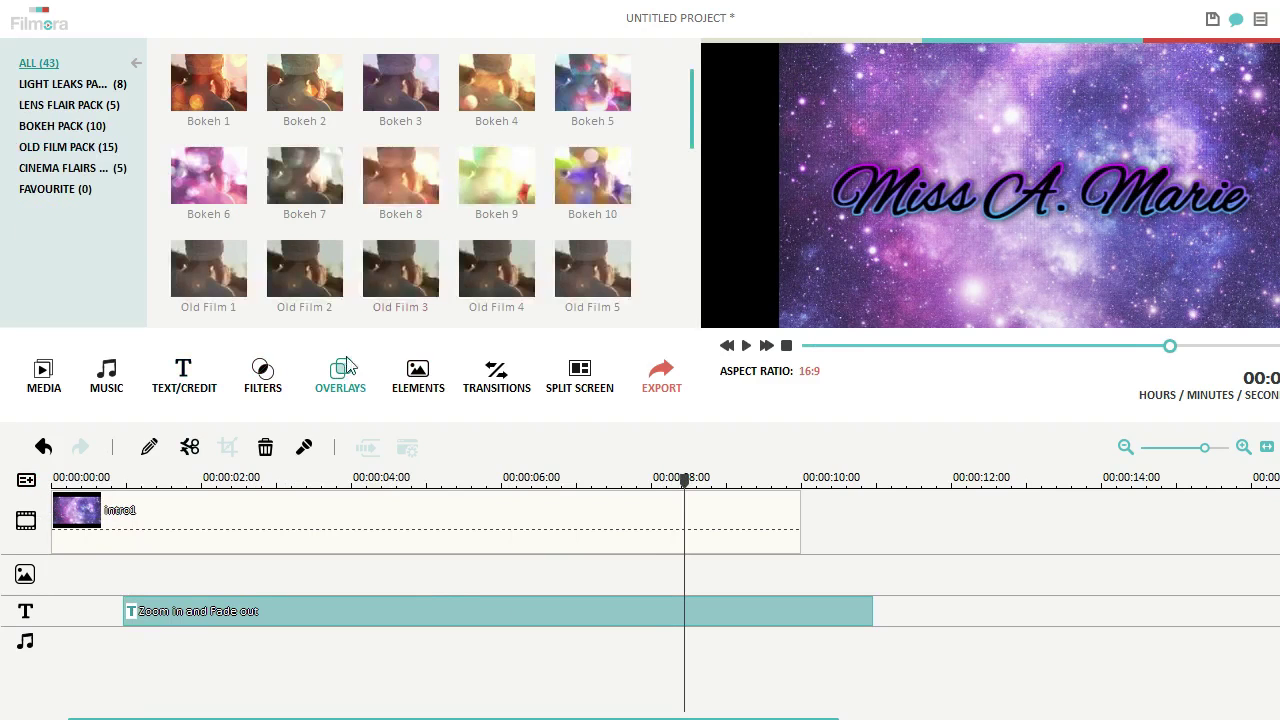
click(199, 91)
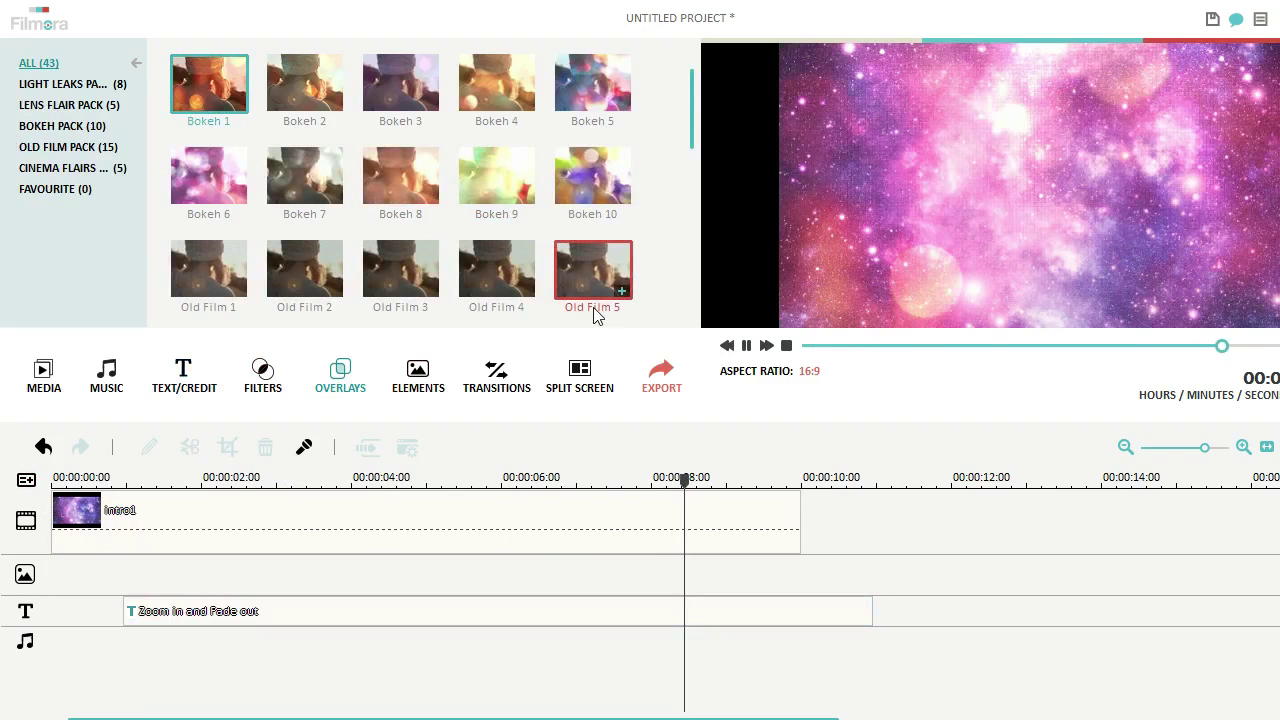
click(208, 176)
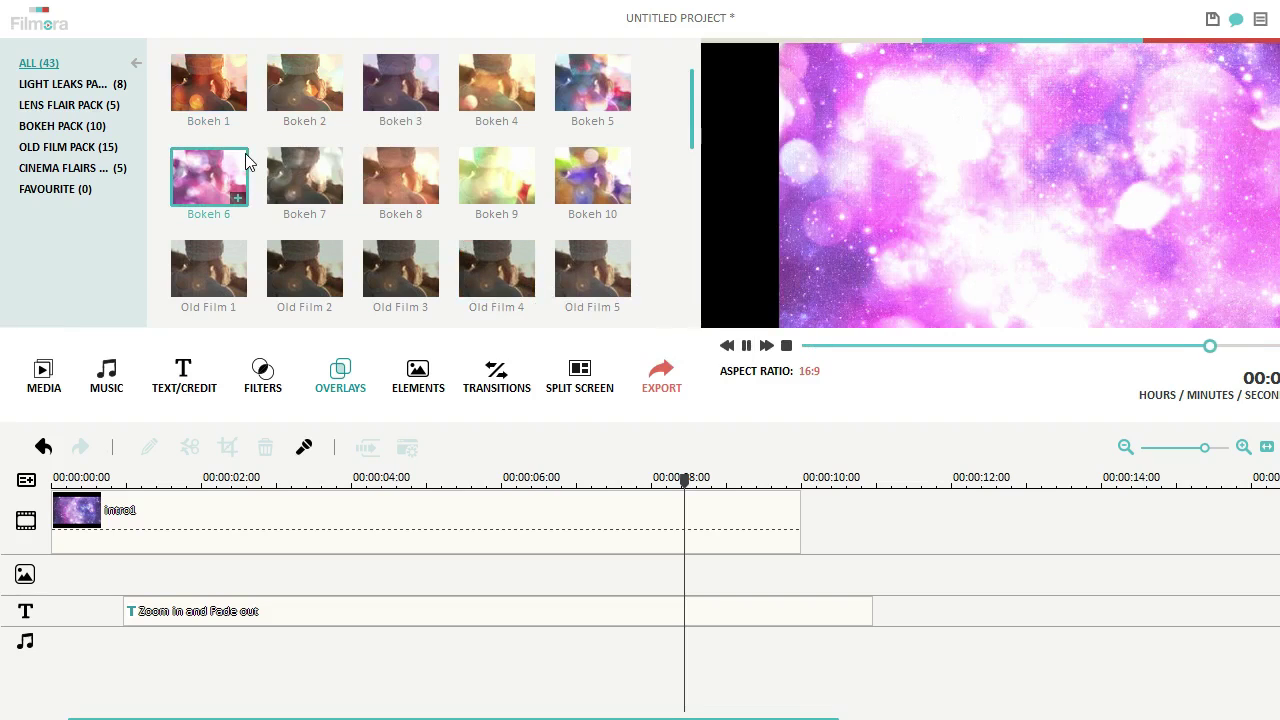
click(414, 287)
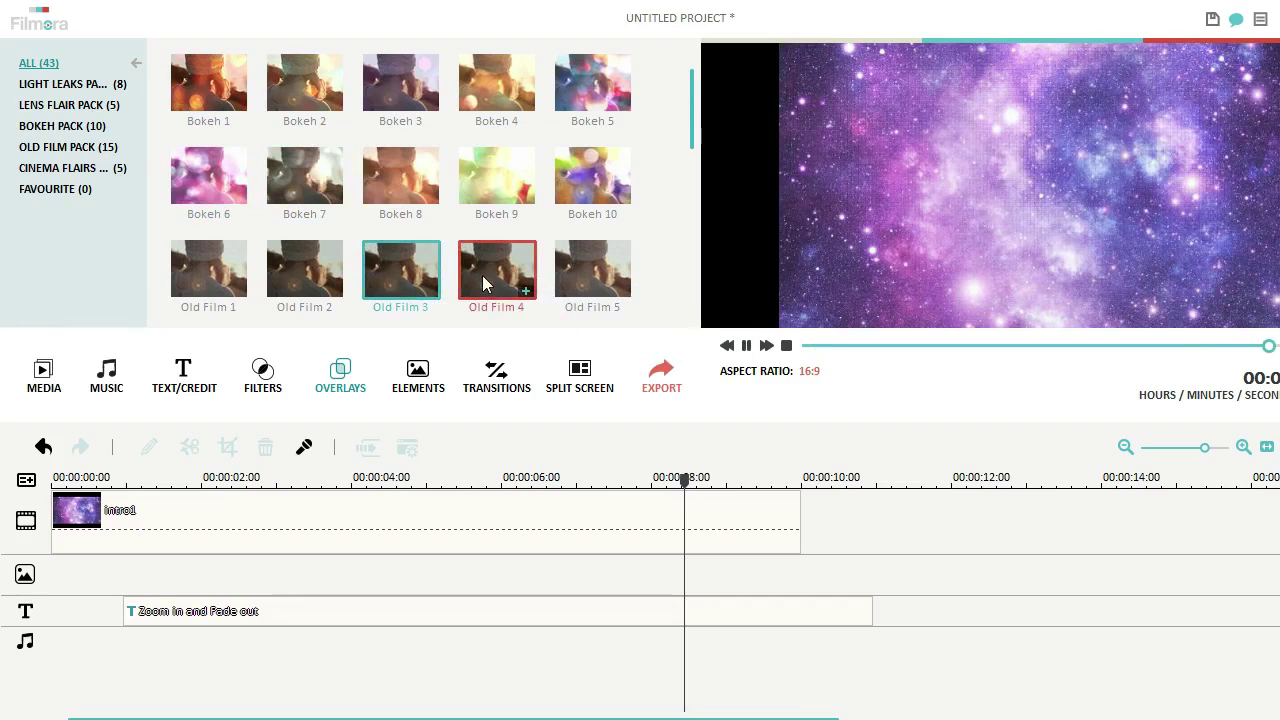
click(578, 176)
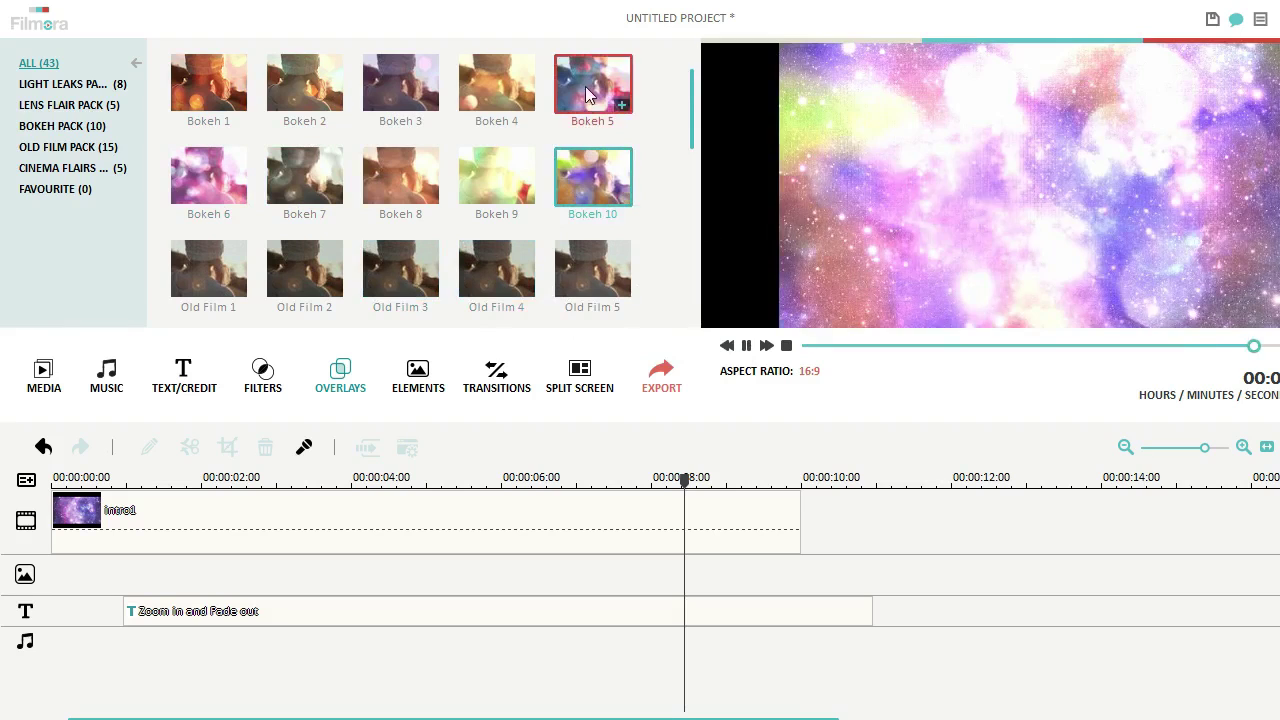
click(496, 100)
click(316, 195)
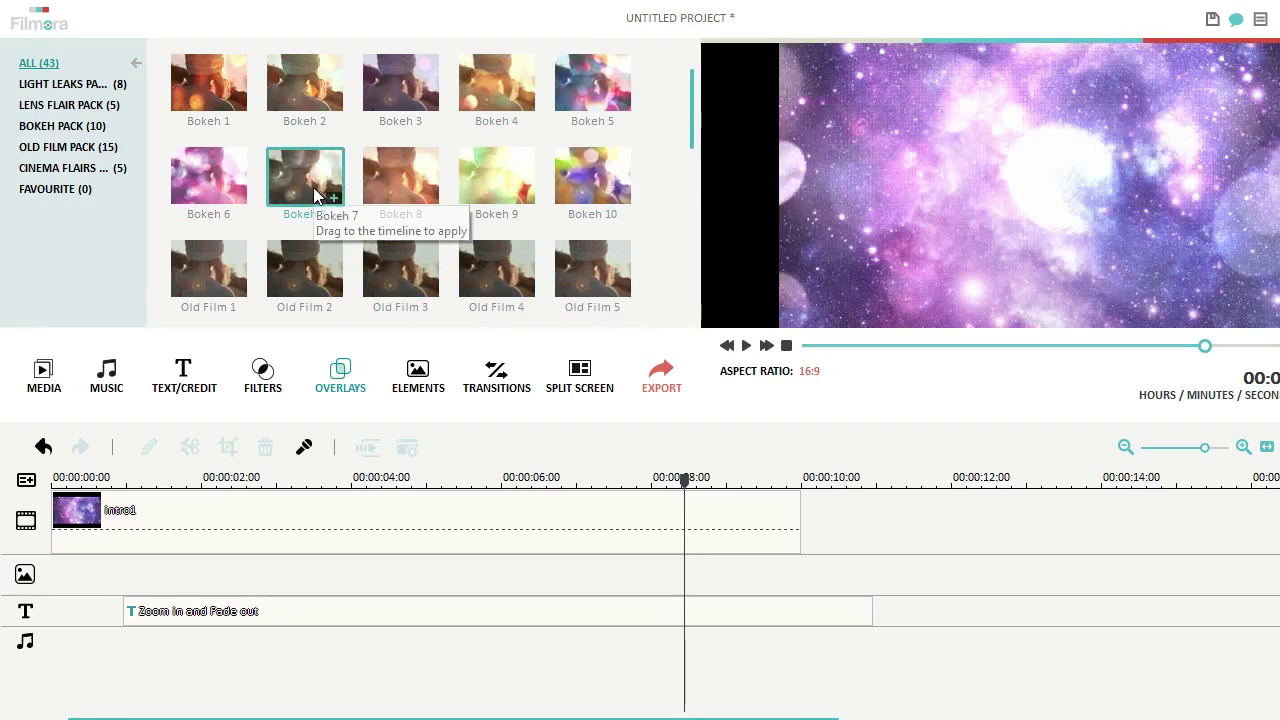
drag(308, 181, 54, 558)
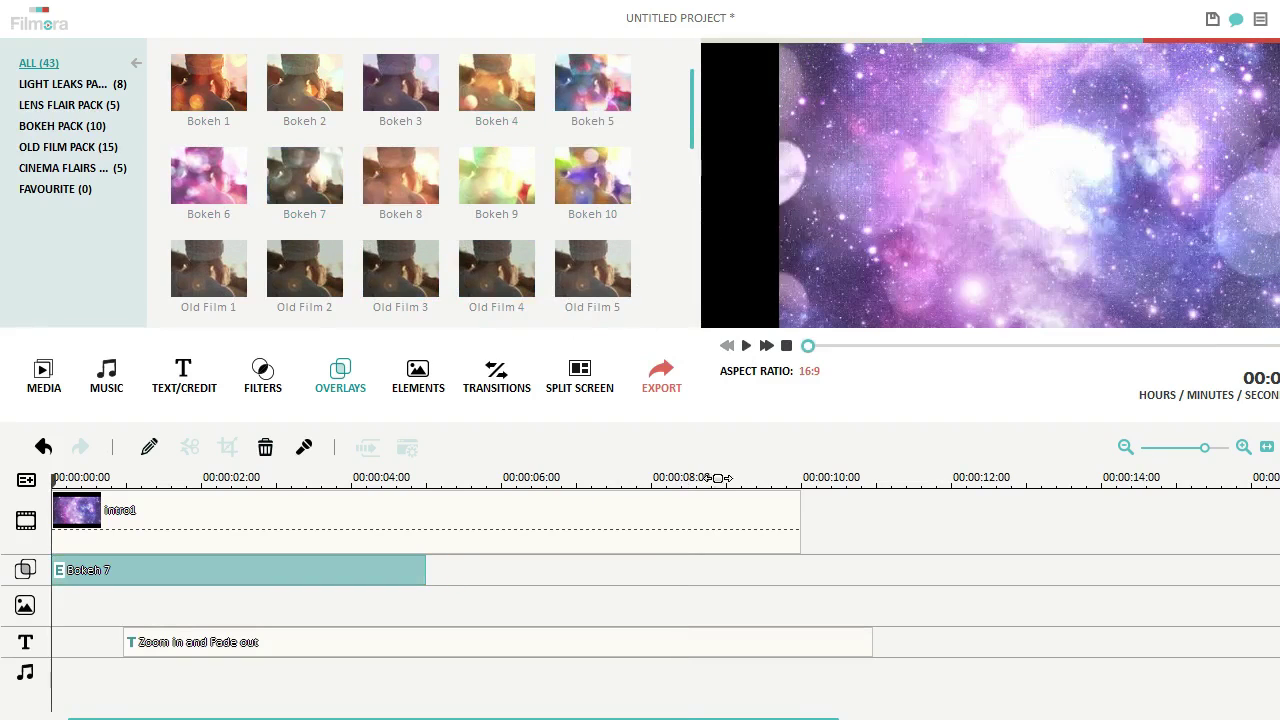
Raise the Bokeh 7 overlay's Alpha to 100 and replay the intro from the start.
key(space)
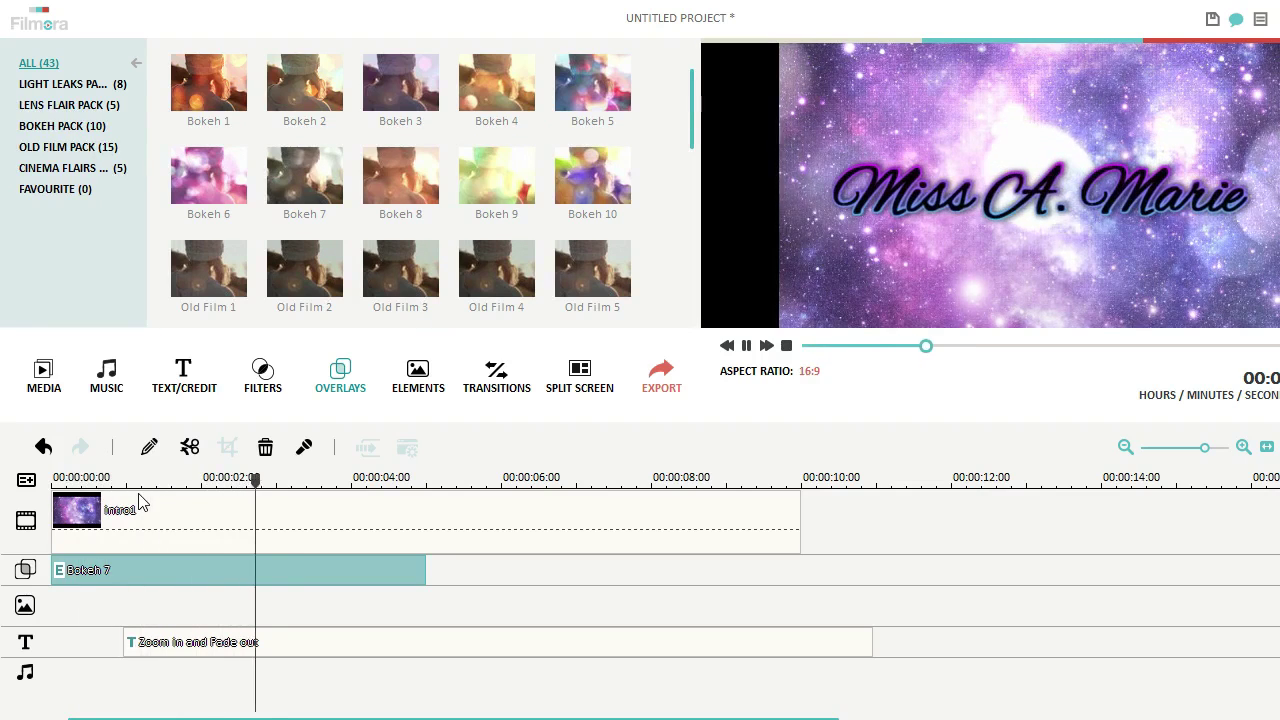
key(space)
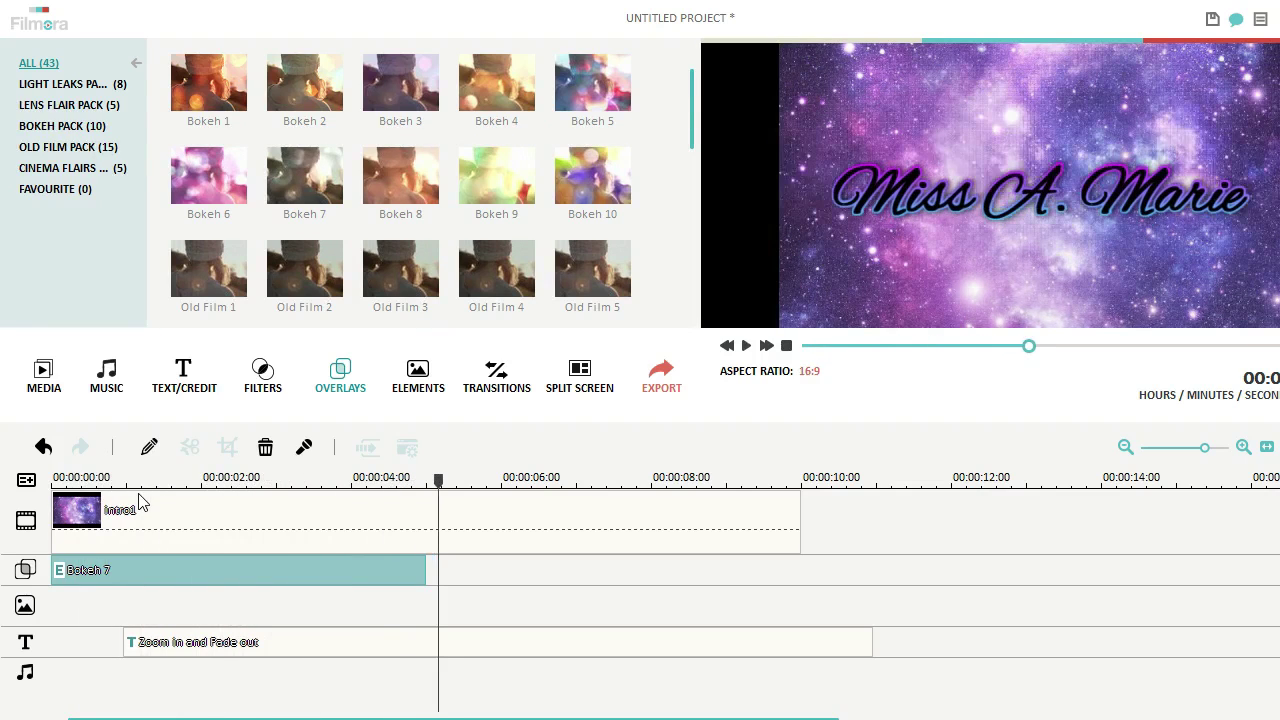
right_click(159, 568)
click(218, 645)
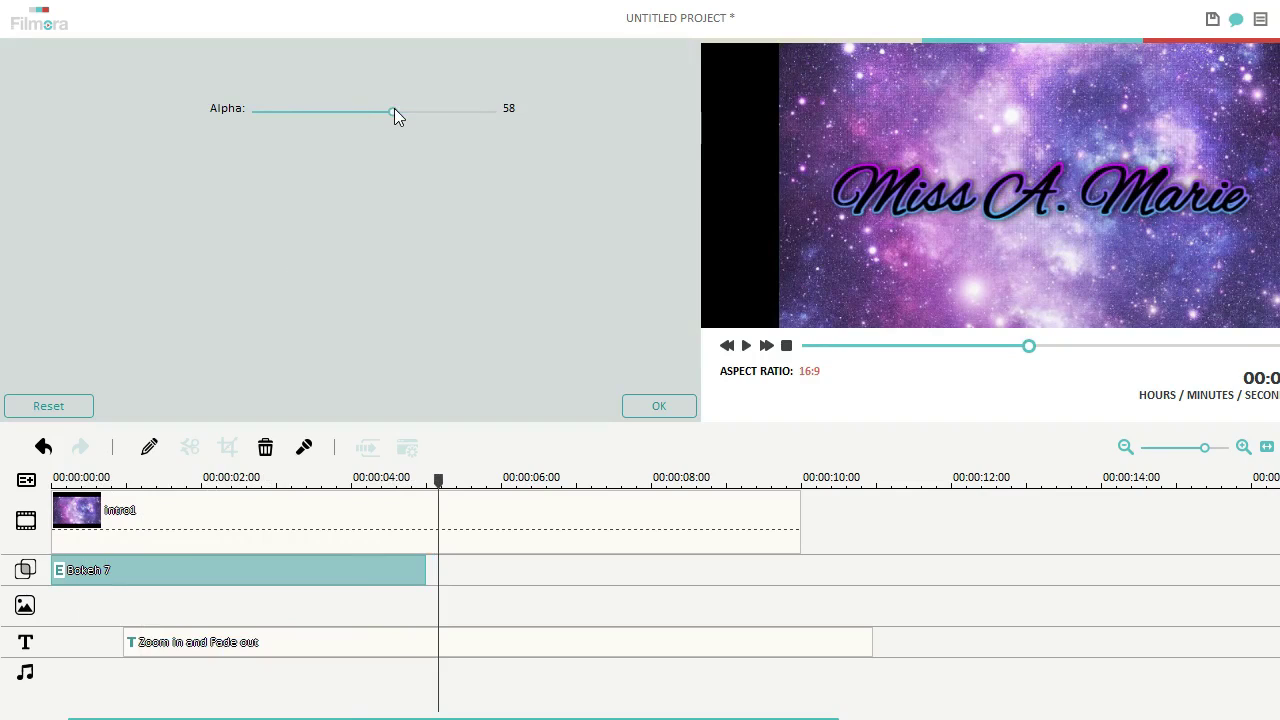
drag(392, 112, 524, 108)
click(687, 404)
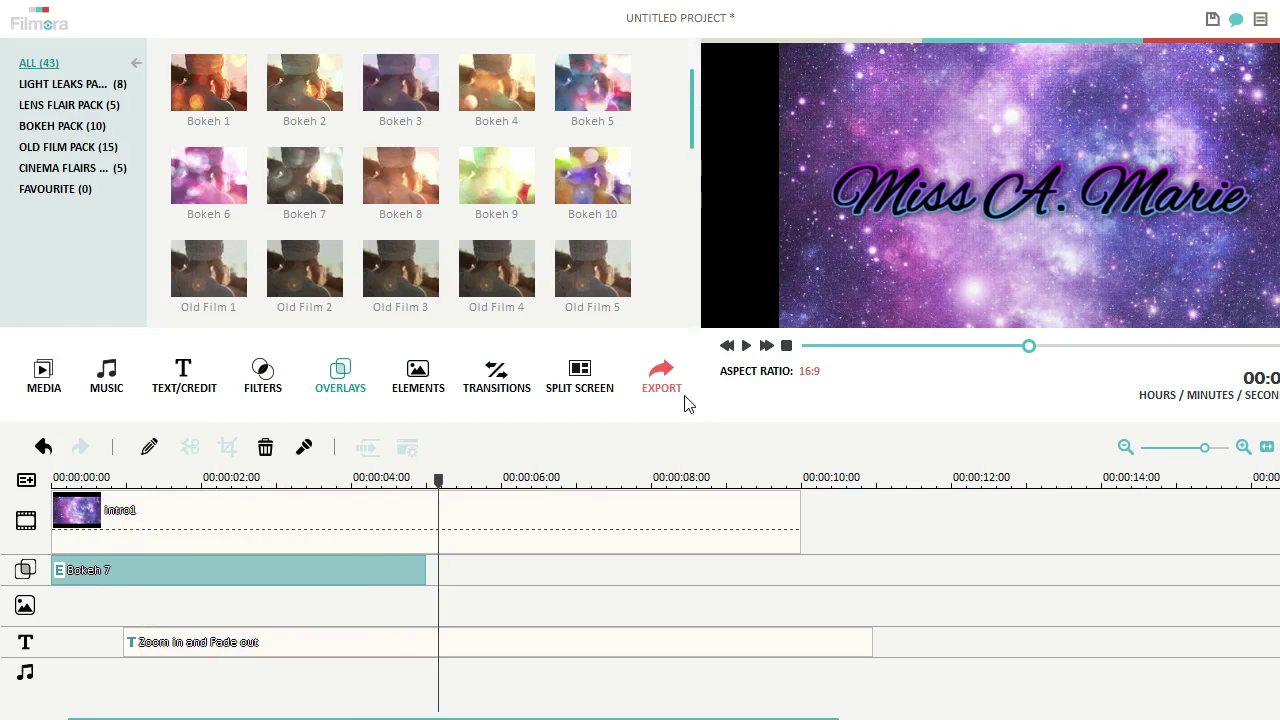
drag(440, 482, 57, 490)
key(space)
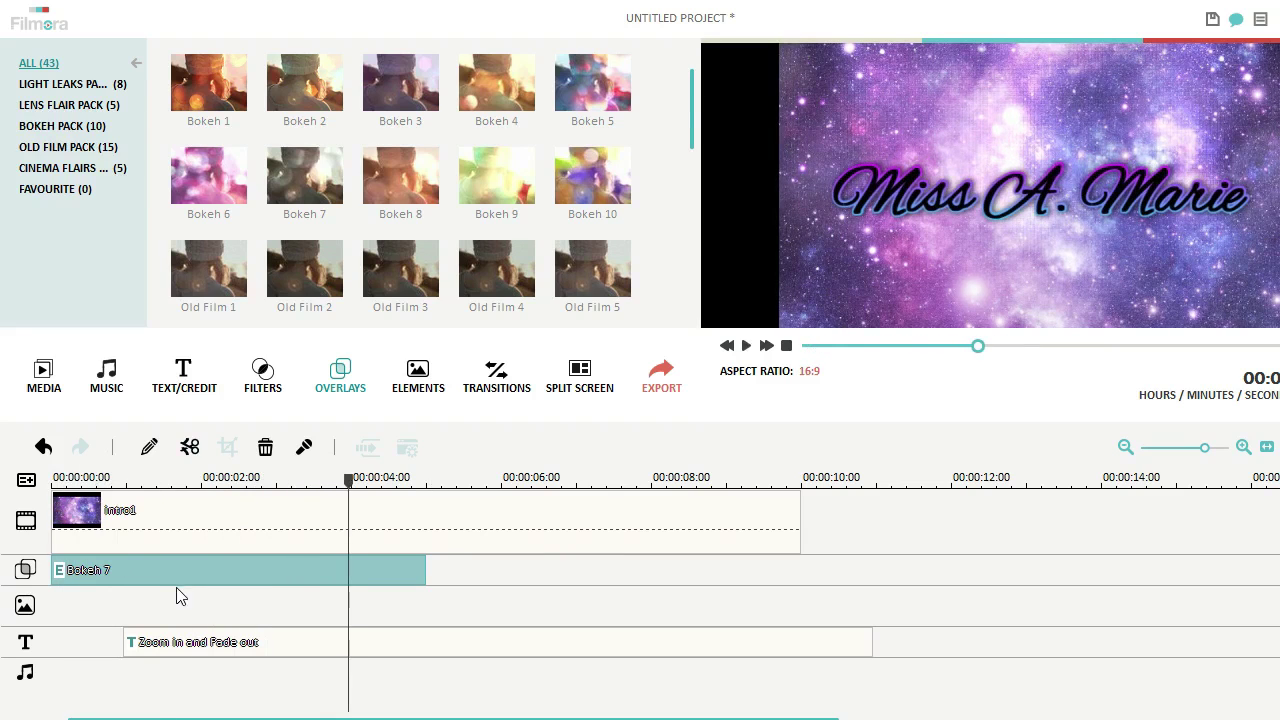
Insert Lens Flair 3 on the overlay track, trim its excess, and extend Bokeh 7 to 10 seconds.
drag(429, 570, 803, 591)
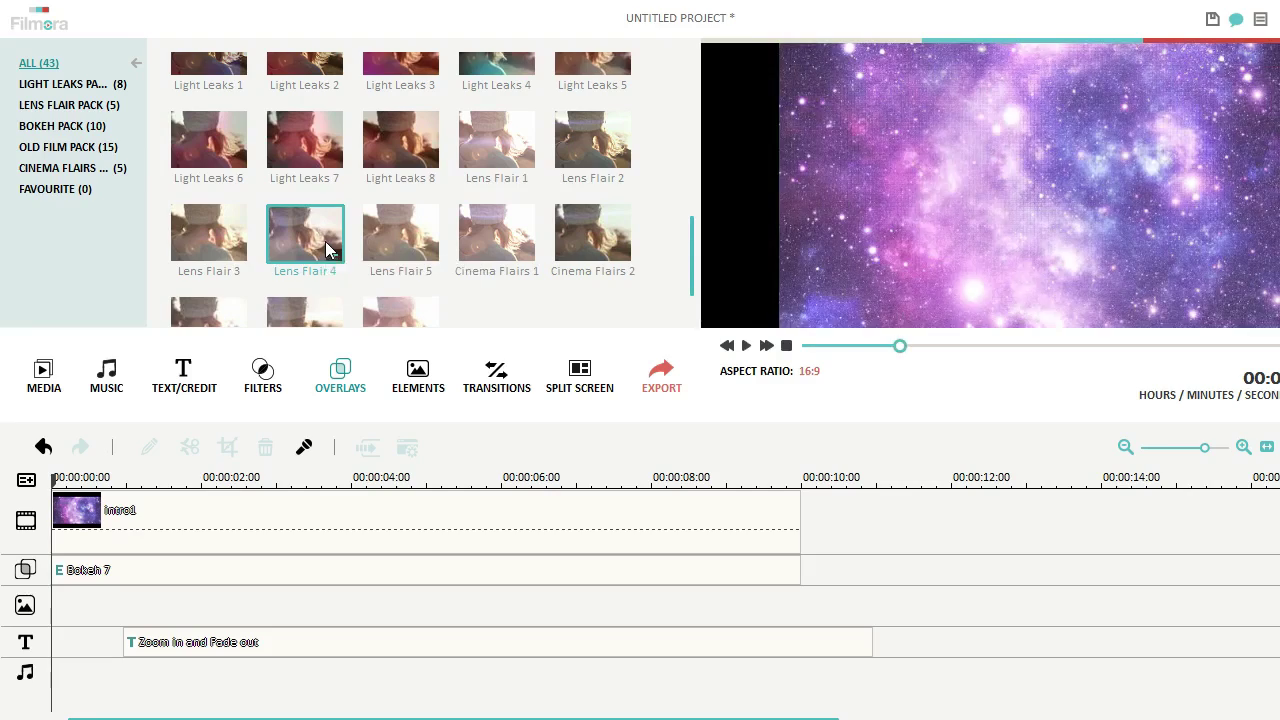
click(176, 241)
drag(176, 241, 135, 590)
drag(120, 472, 276, 510)
key(ctrl+b)
key(Delete)
drag(550, 578, 800, 578)
Set Lens Flair 3's alpha to 62 and preview the intro.
drag(53, 477, 394, 477)
double_click(200, 570)
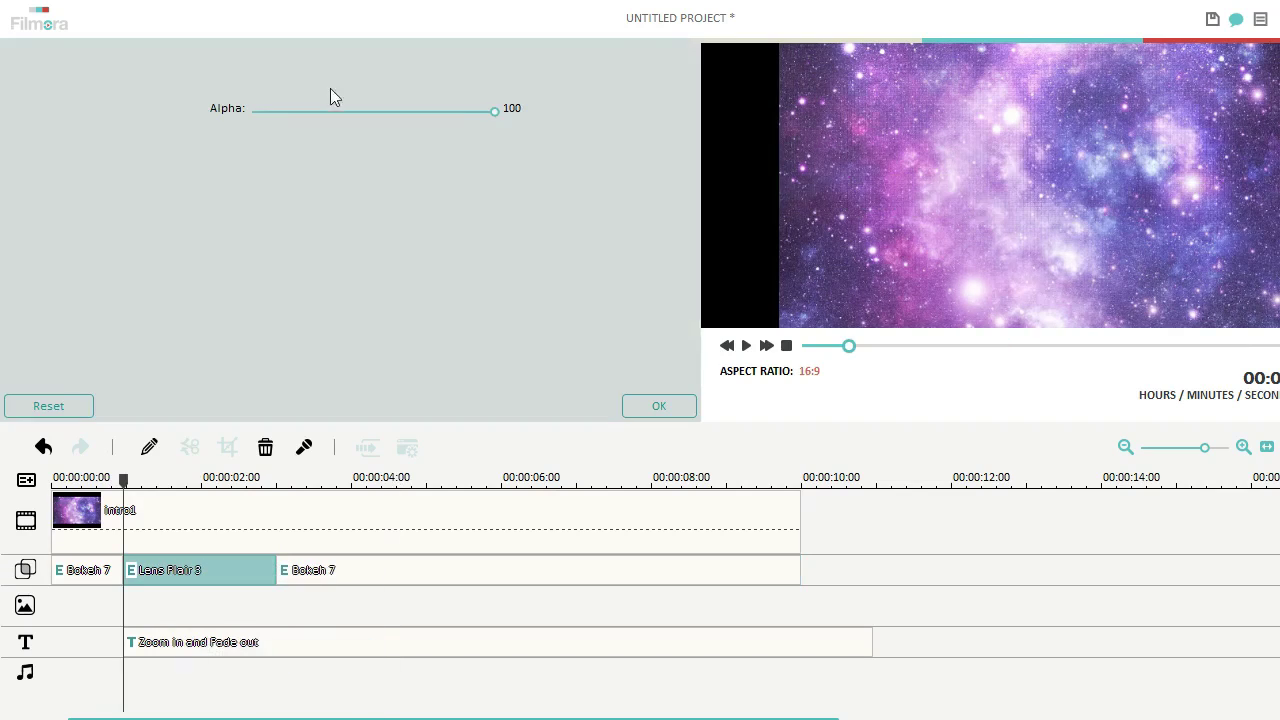
click(659, 407)
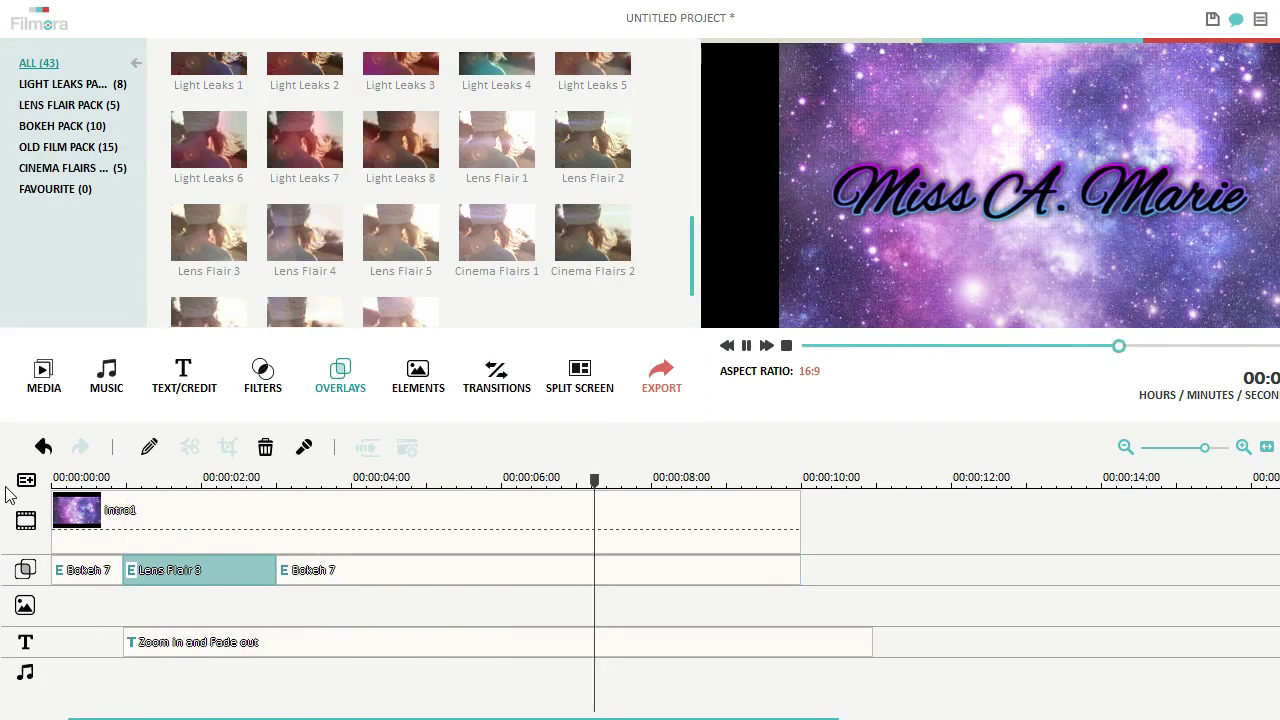
click(118, 648)
click(321, 480)
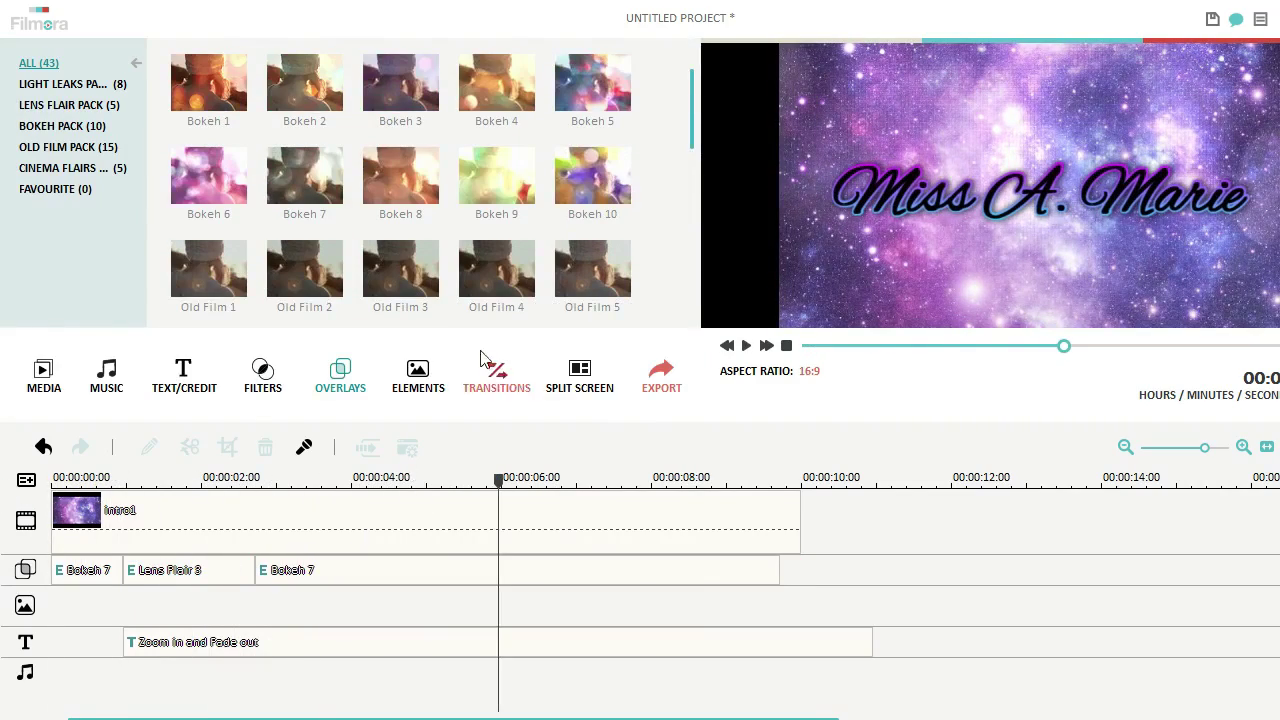
Add the Kaleidoscope transition from Favourites to the end of Intro1.
click(507, 372)
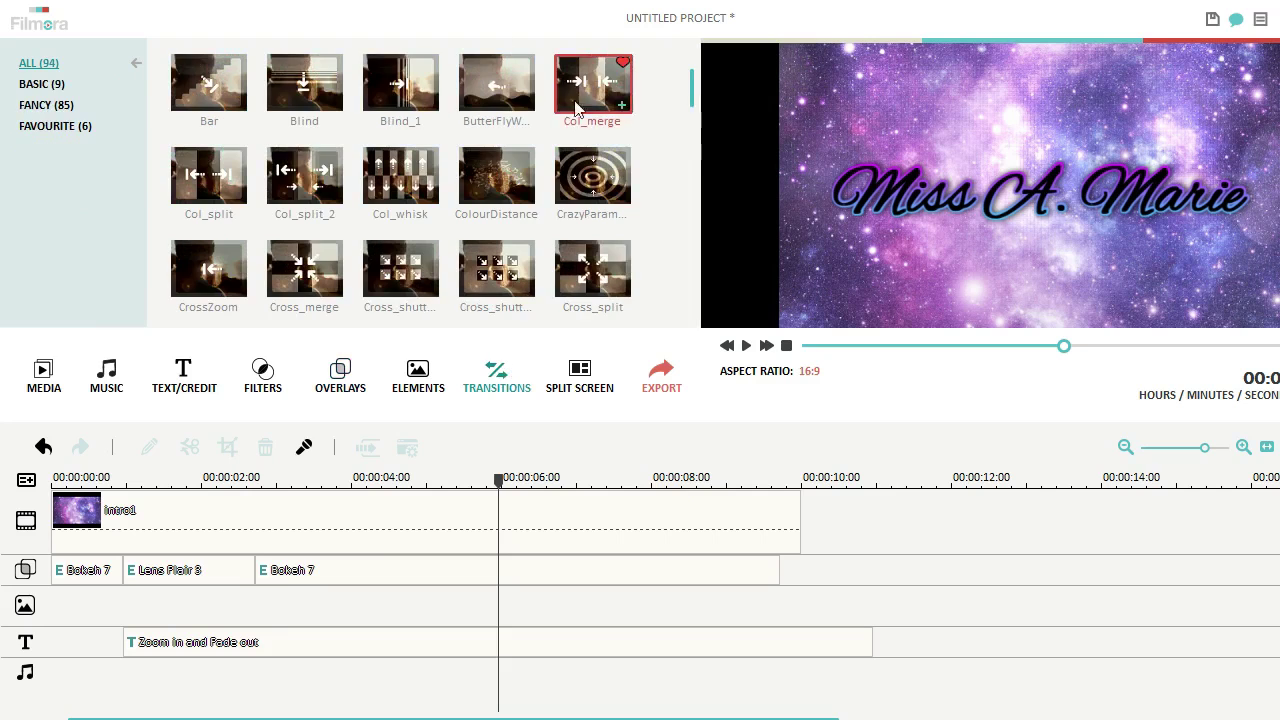
click(30, 126)
drag(513, 83, 720, 520)
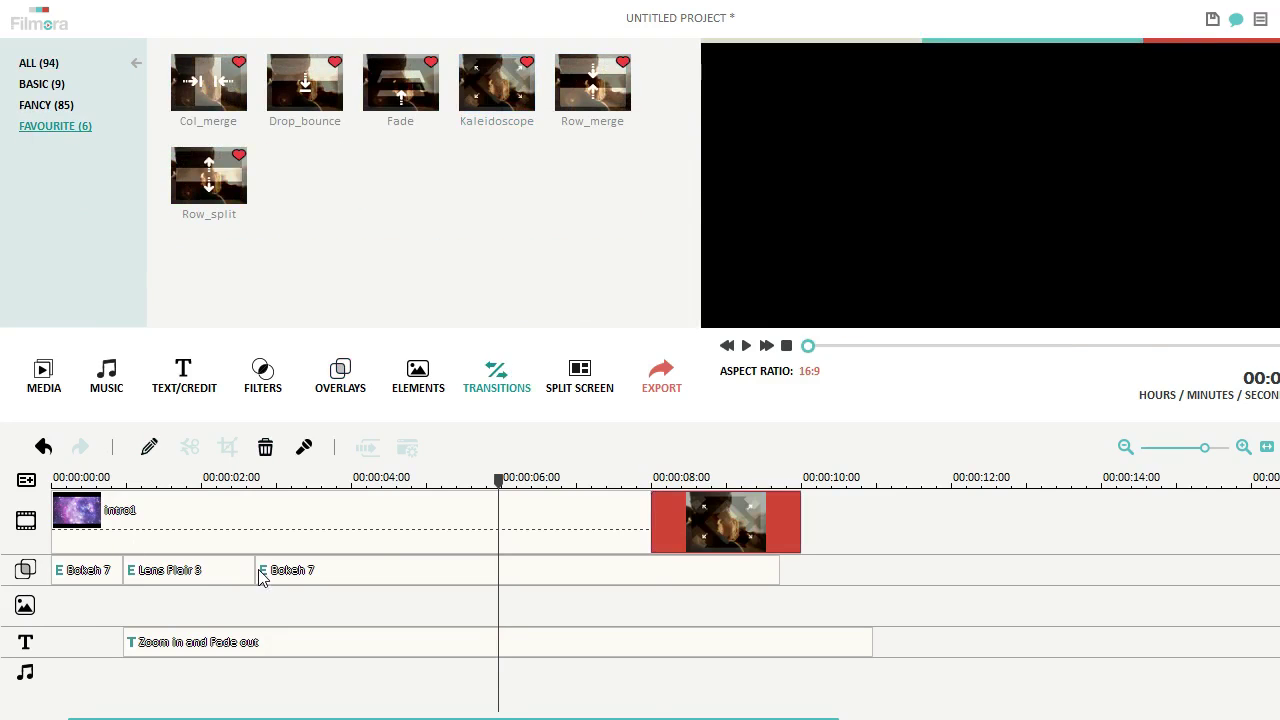
Click through the transition, the Intro1 clip and the Zoom In and Fade out title on the timeline.
click(626, 510)
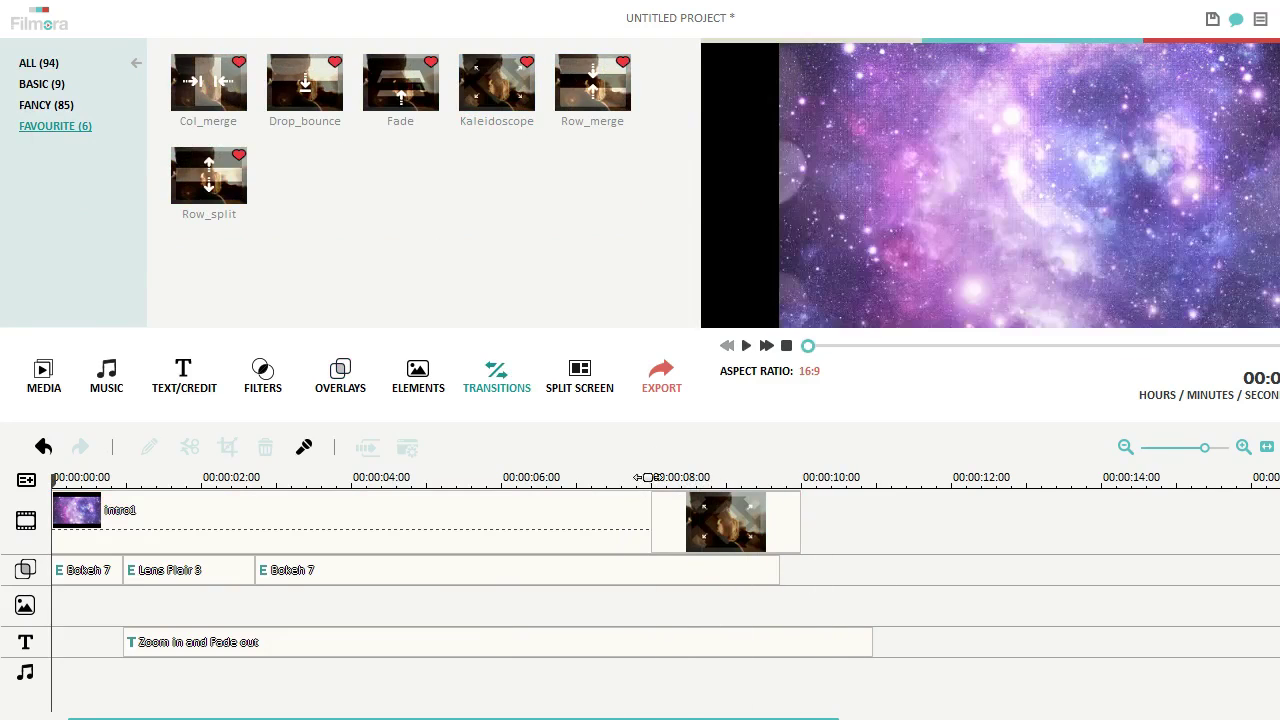
click(643, 520)
click(805, 537)
click(796, 640)
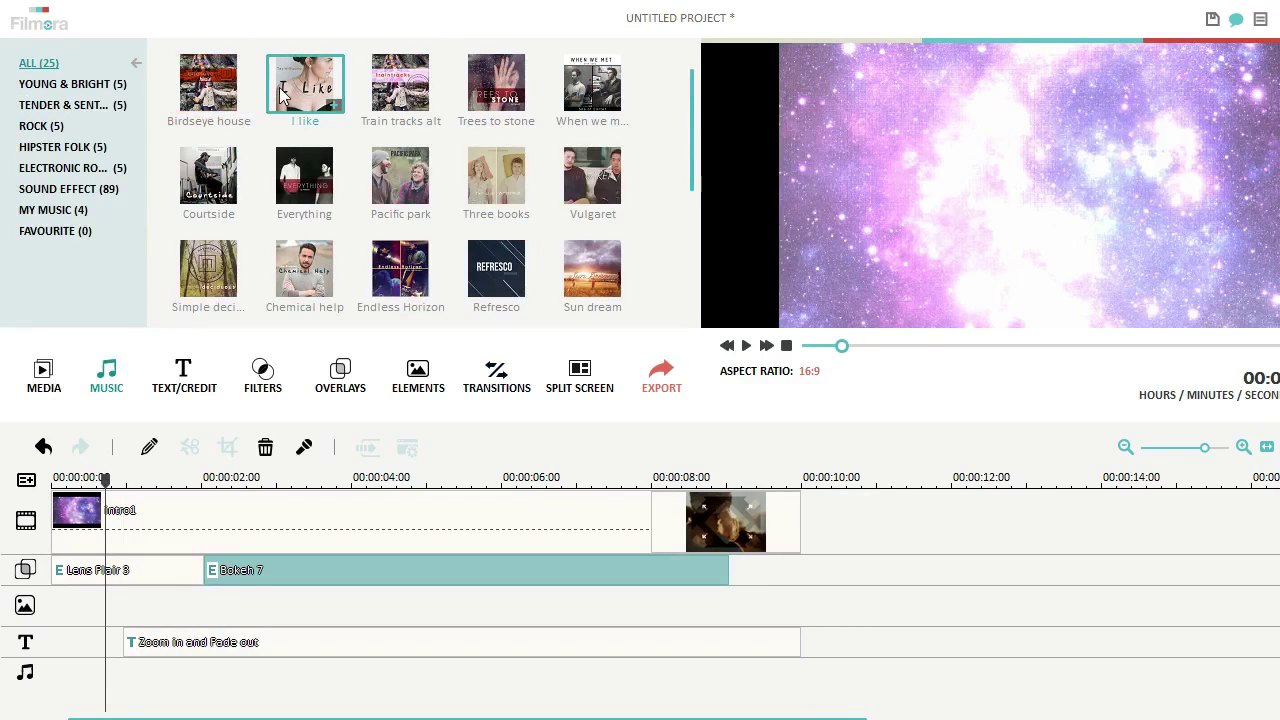
Audition the songs I like, Train tracks alt, Three books and Everything, then play the intro with music.
click(282, 93)
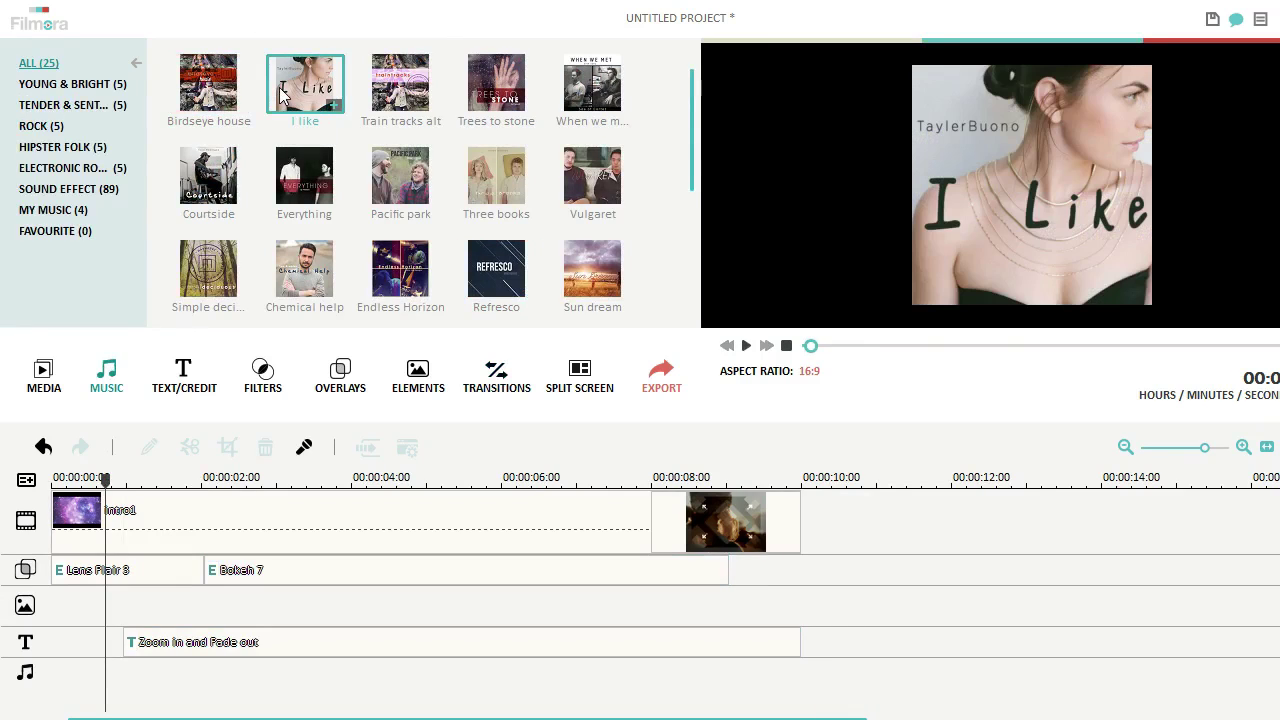
click(406, 80)
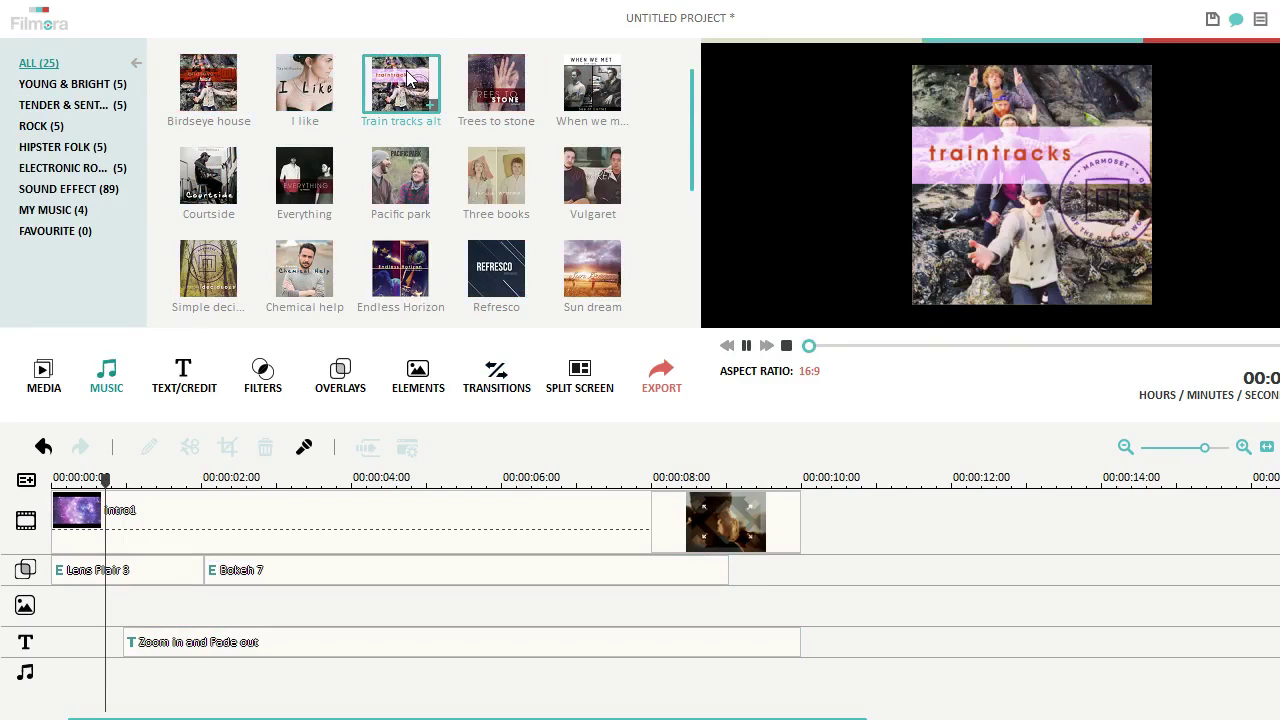
click(488, 170)
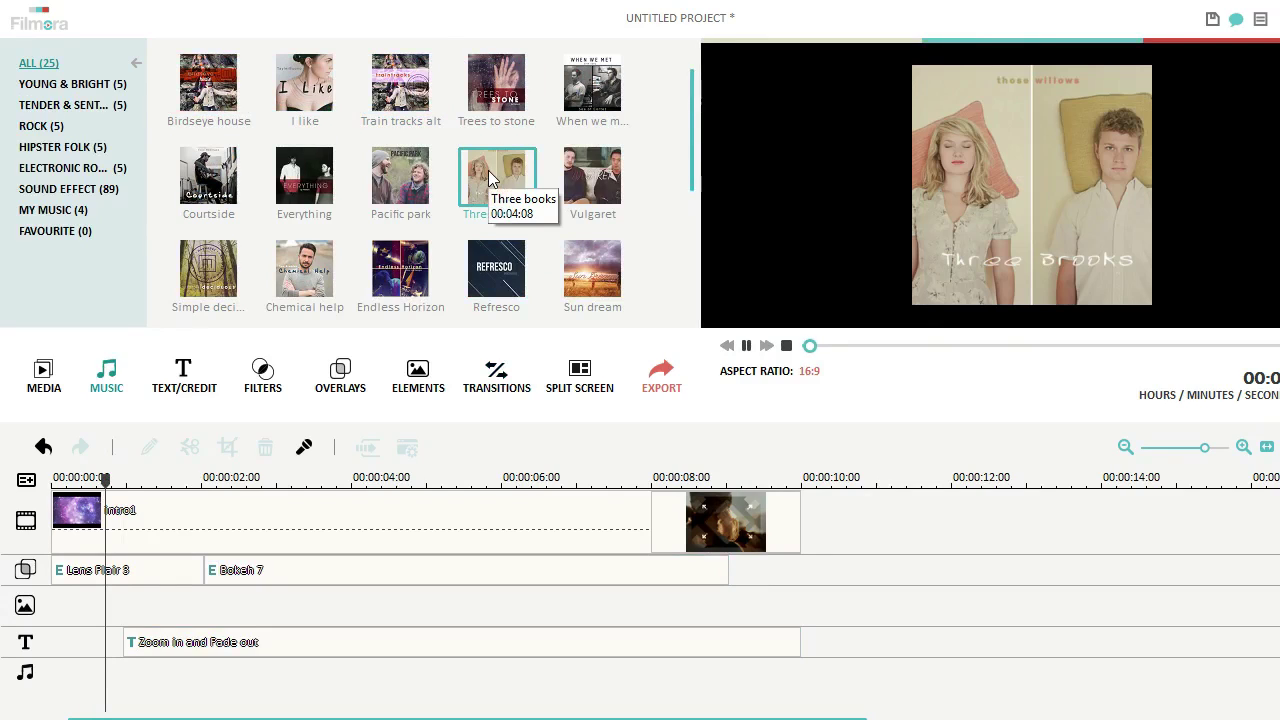
click(488, 170)
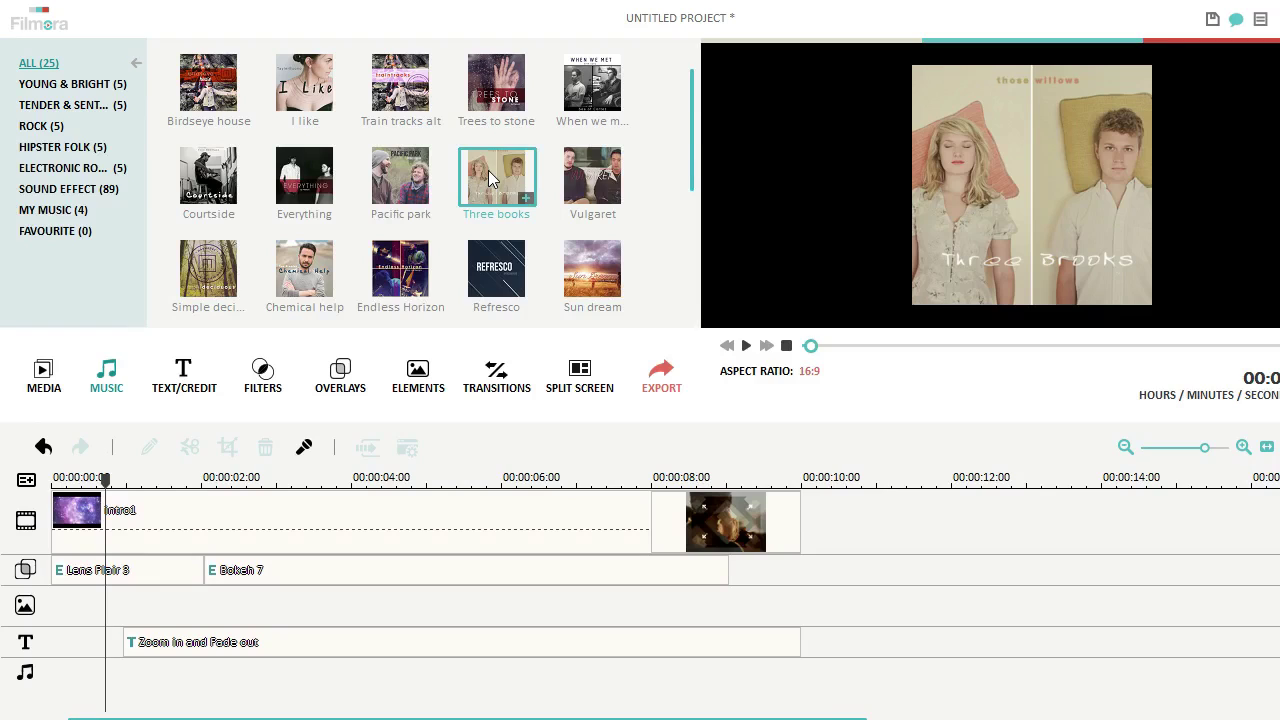
click(308, 205)
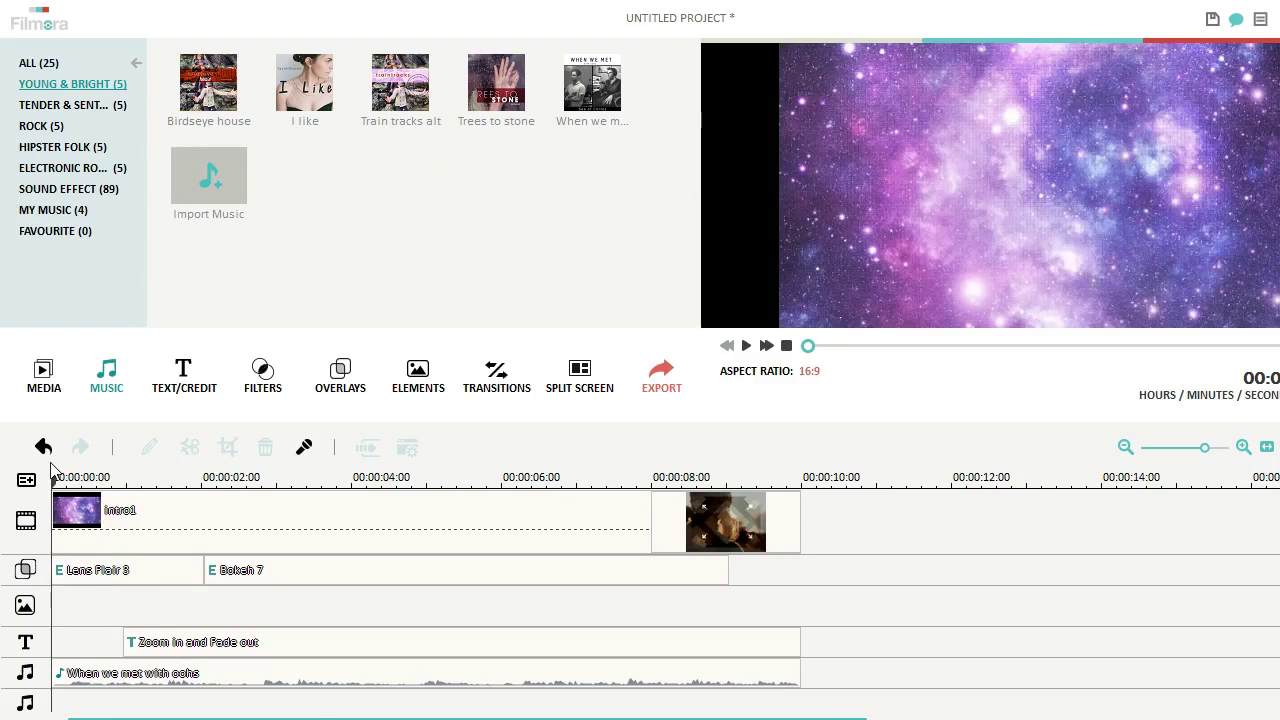
key(space)
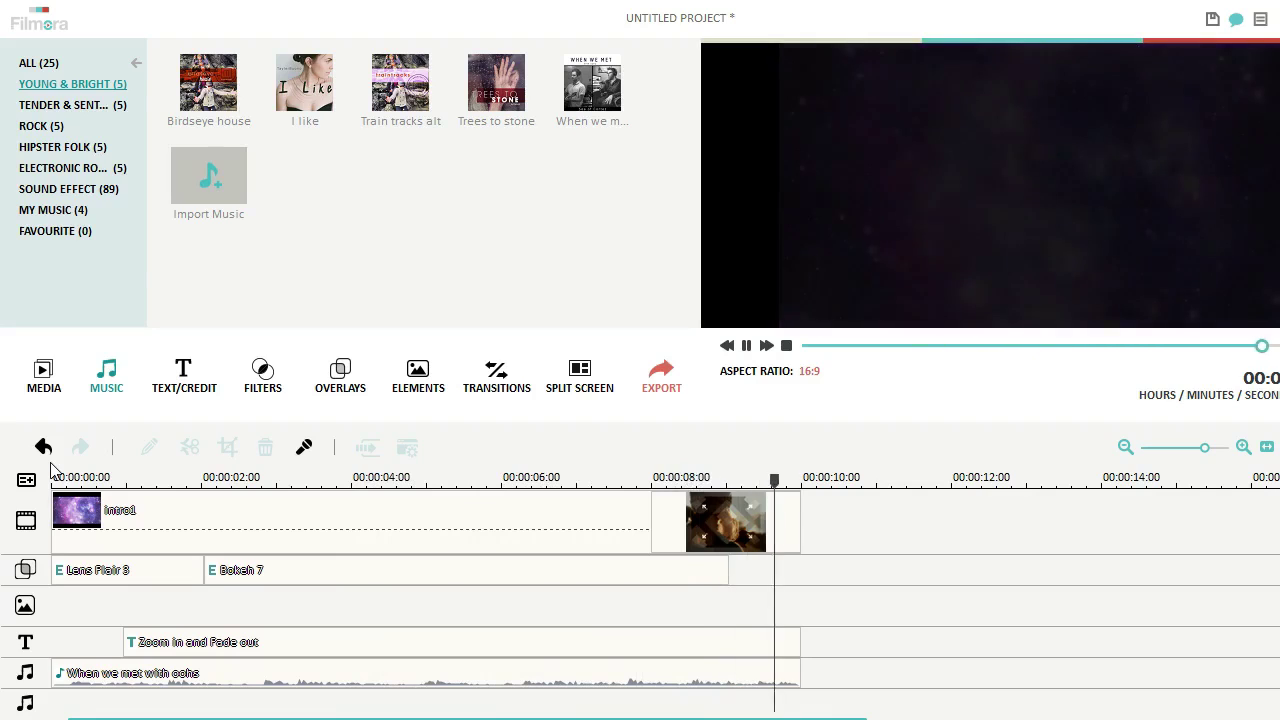
click(51, 464)
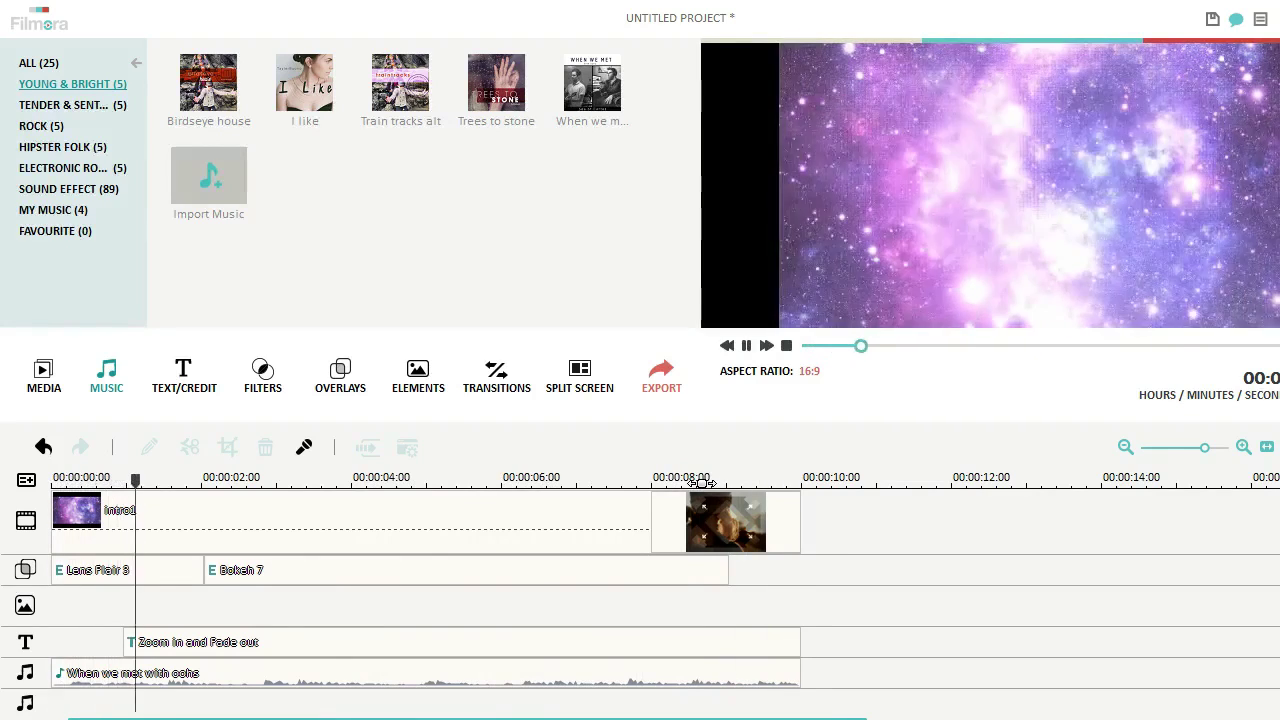